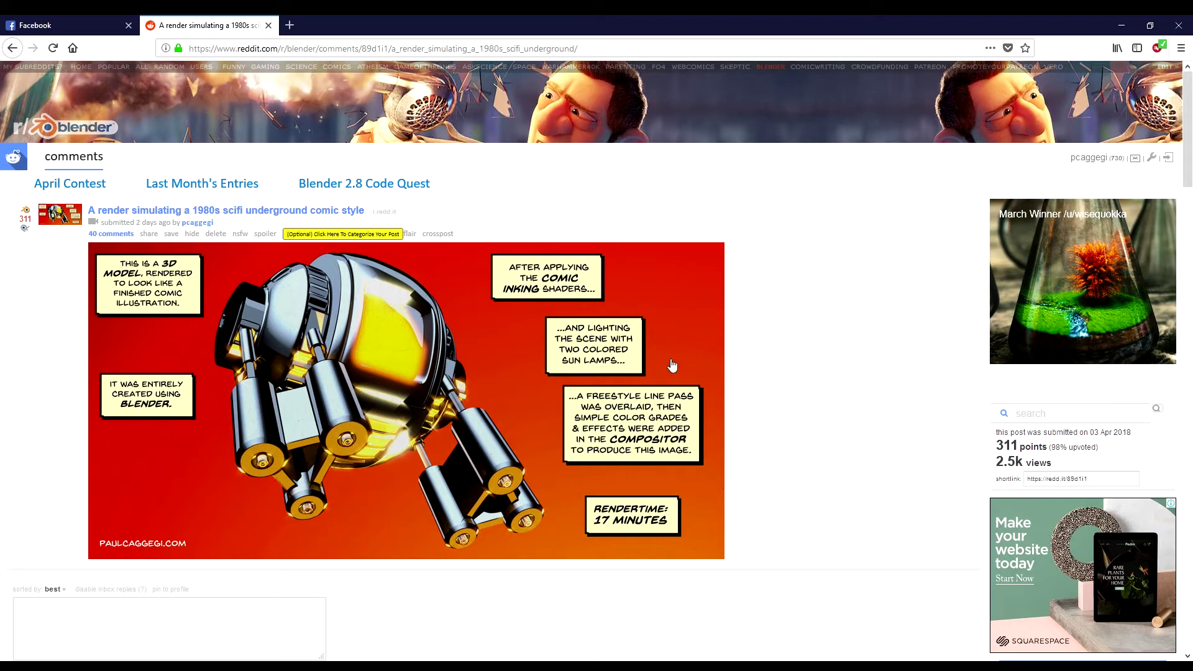
- Find the 'Free Comic Inking materials for Blender' post and reach its 1803_InkingShader_BI.blend download
scroll(809, 367, "down", 1)
scroll(810, 366, "down", 13)
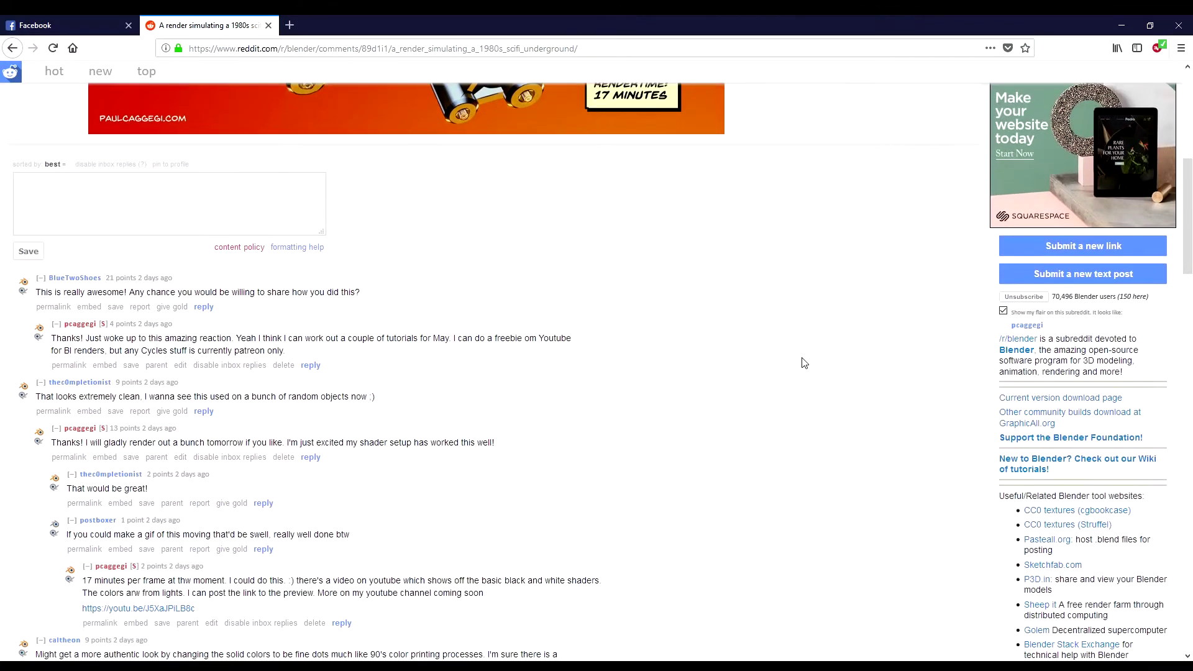
scroll(804, 363, "up", 14)
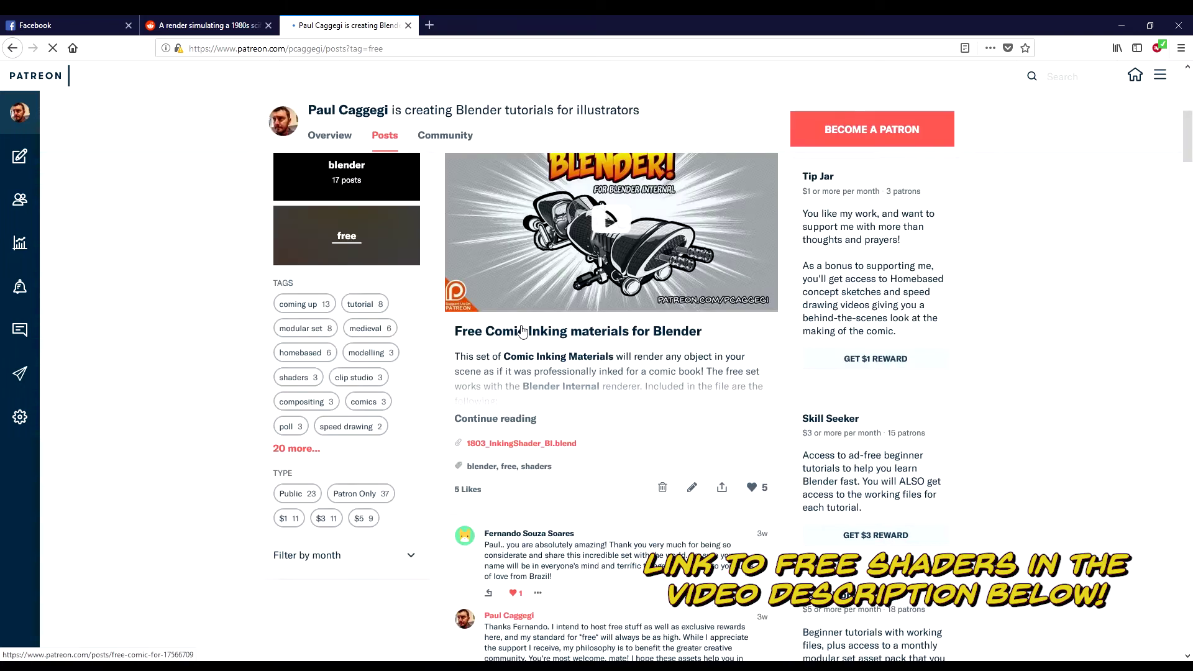
left_click(522, 332)
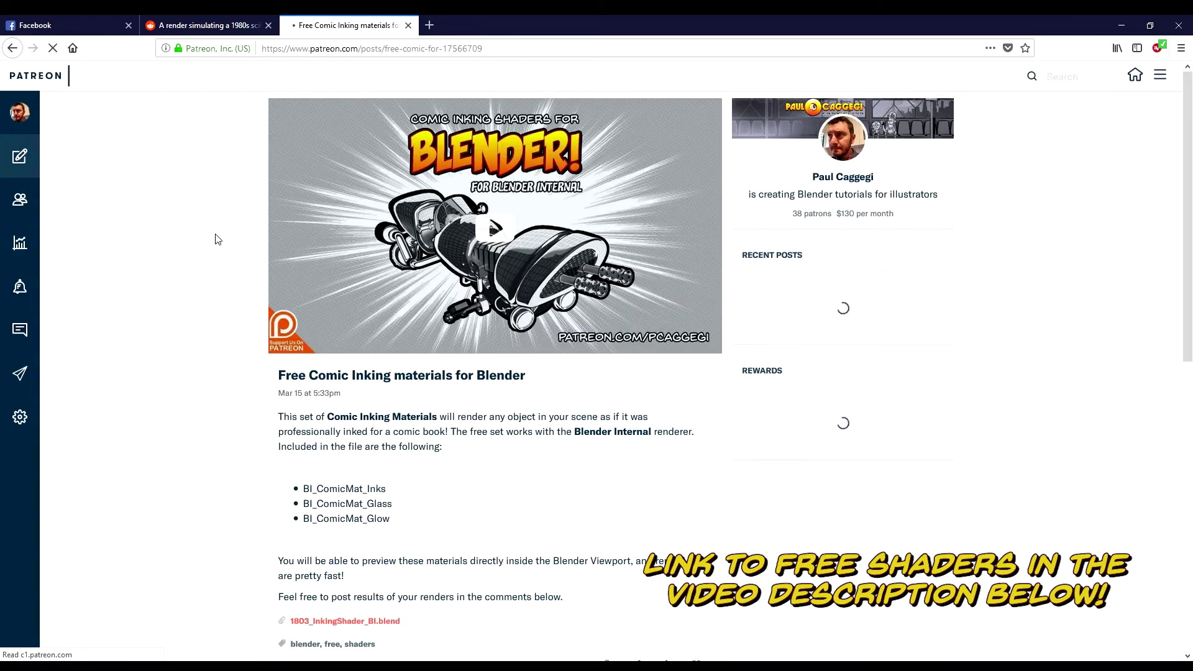
scroll(217, 239, "down", 5)
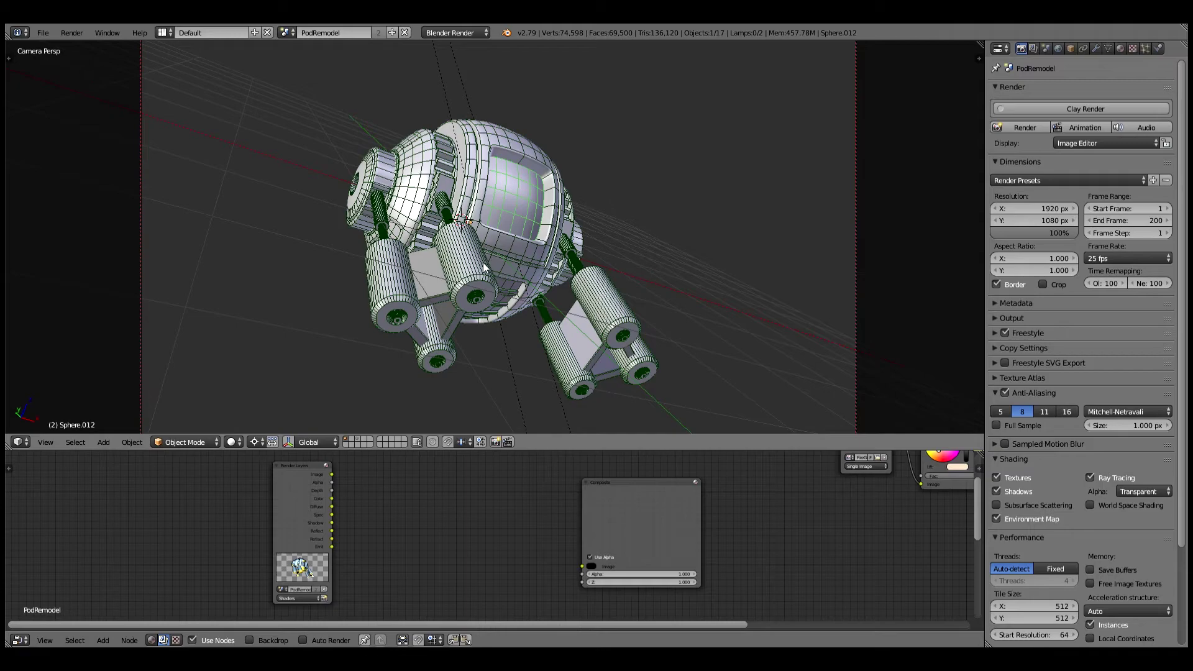
- Deselect everything and orbit to an angled perspective view of the pod
key("a")
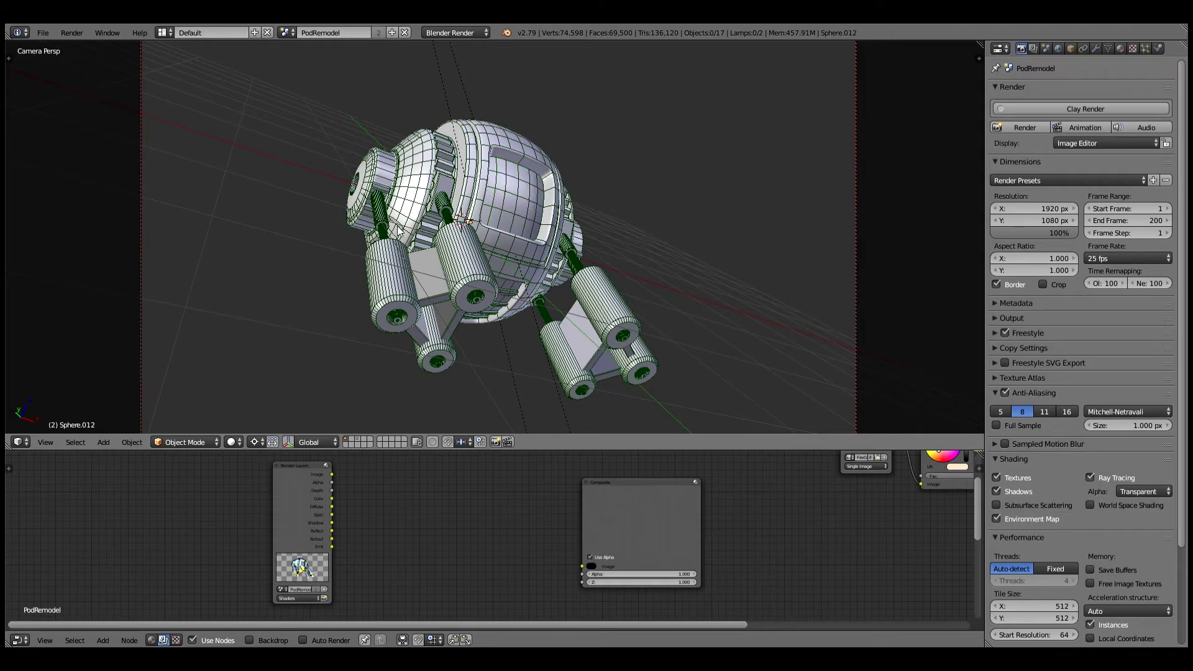
middle_click_drag(401, 232, 326, 243)
key("KP_1")
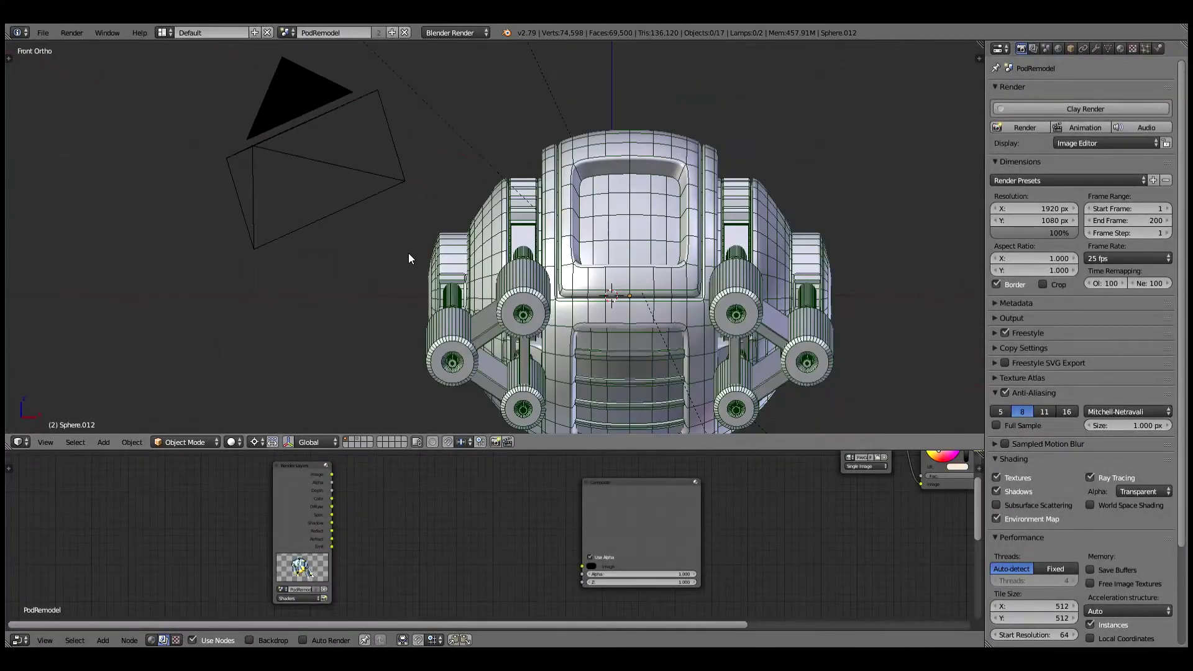
middle_click_drag(408, 253, 484, 267)
key("KP_1")
middle_click_drag(559, 286, 442, 336)
key("KP_5")
- Show the pod shell Sphere.005's BI_ComicMat_Inks material in the Material properties
left_click(1120, 48)
left_click(999, 156)
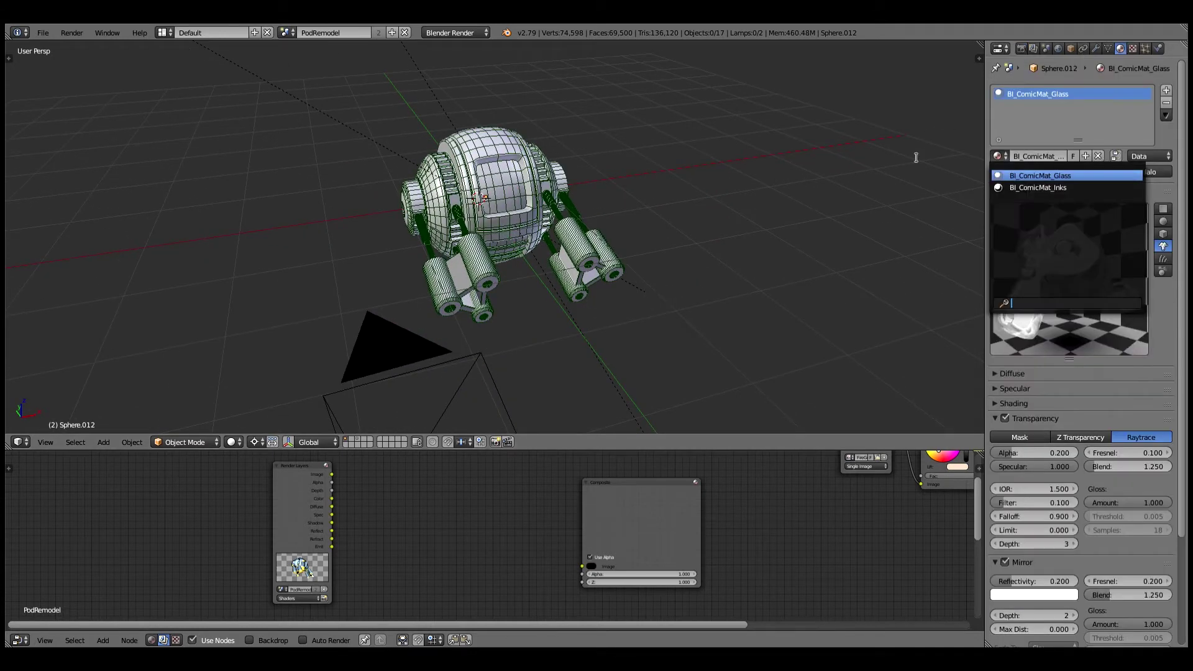
right_click(497, 150)
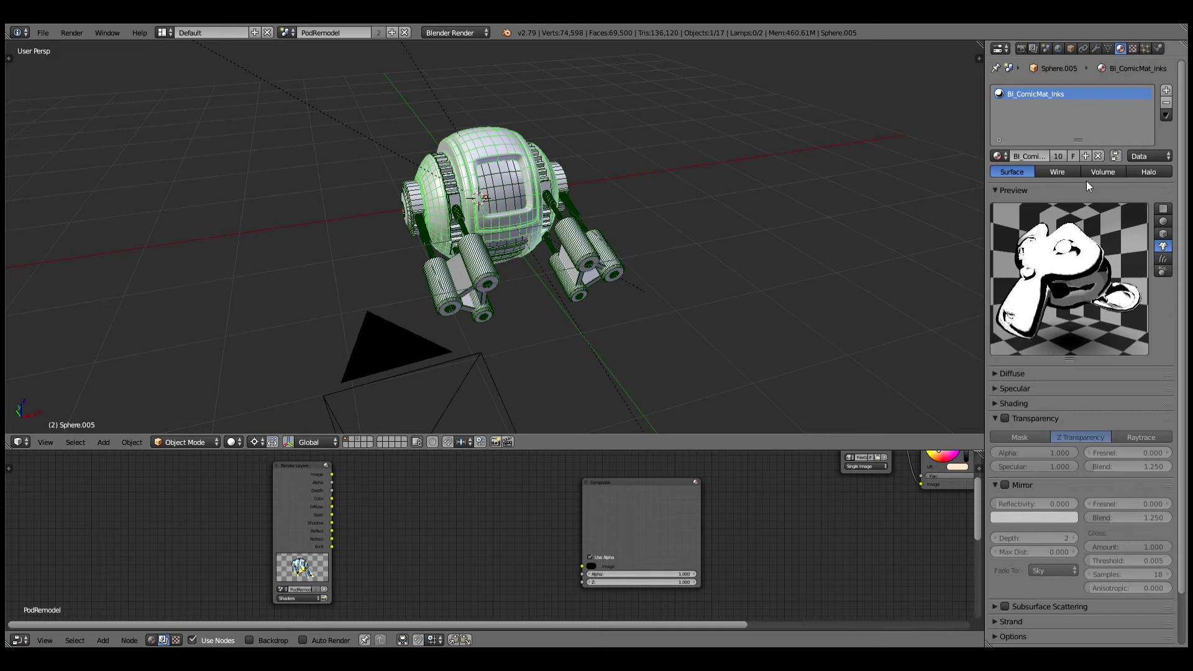
middle_click_drag(524, 237, 532, 216)
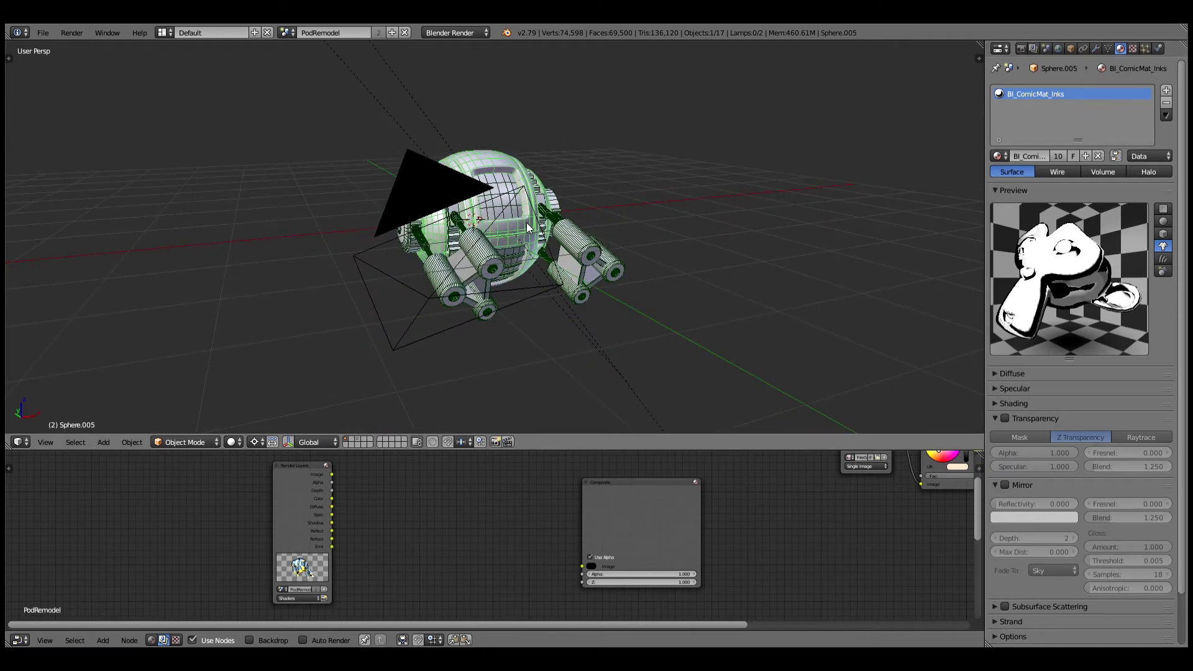
- Switch to Rendered shading, orbit around the comic-shaded pod, then frame it through the camera
key("shift+z")
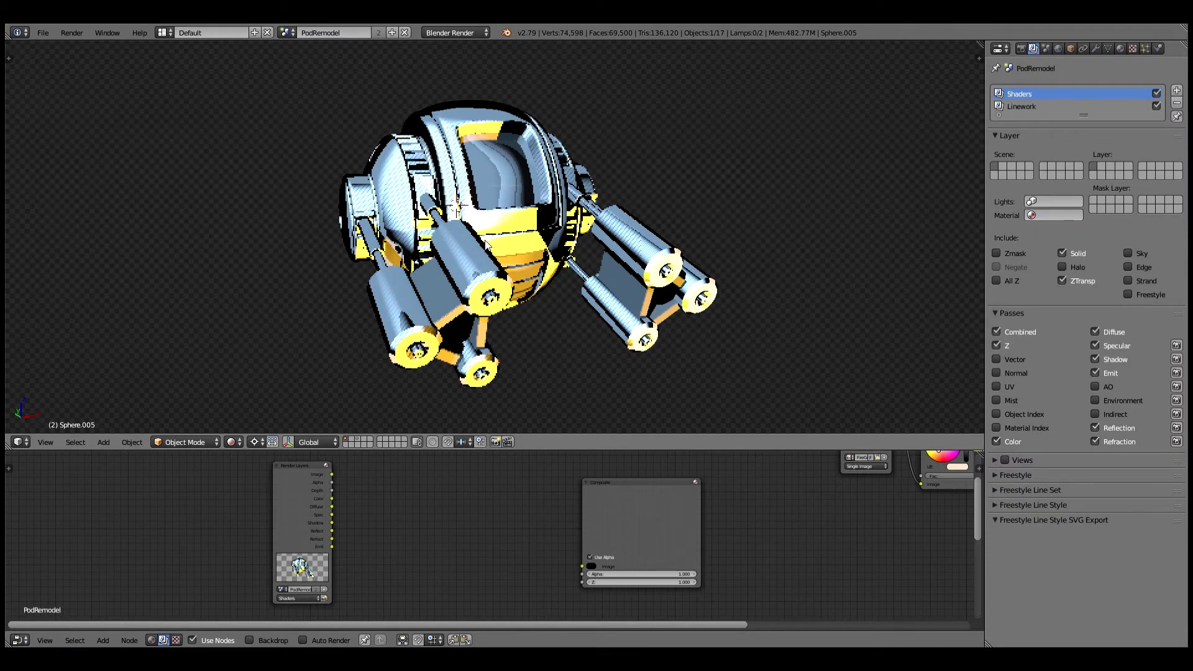
middle_click_drag(486, 245, 474, 281)
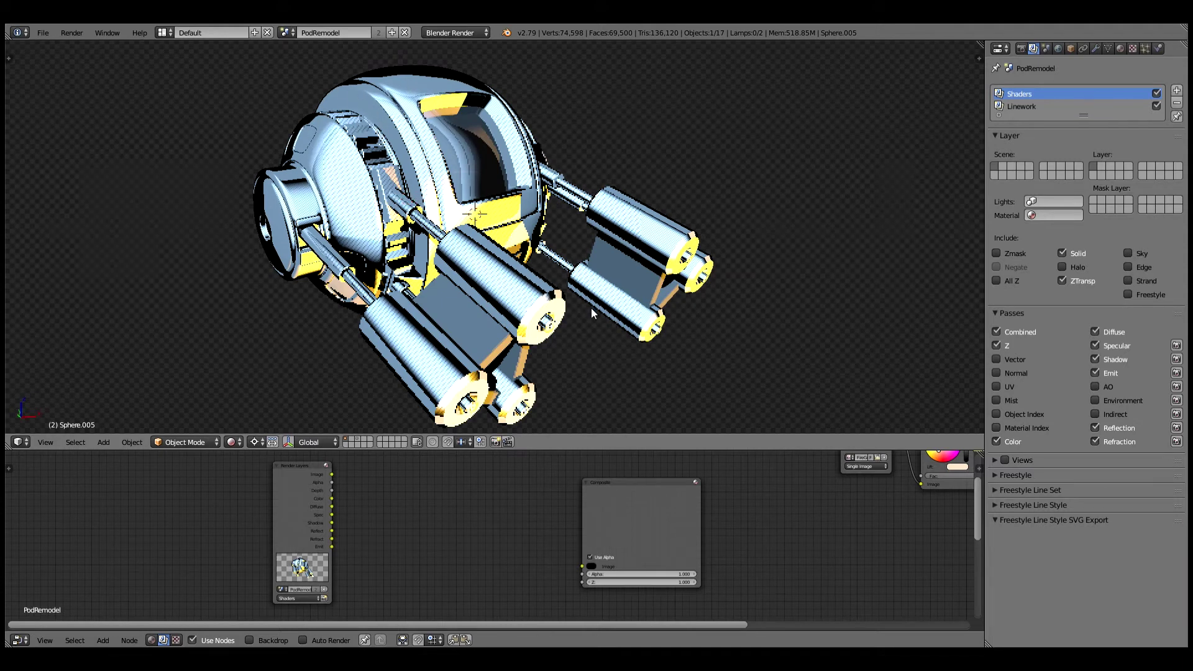
mouse_move(591, 308)
middle_mouse_down()
mouse_move(546, 297)
mouse_move(542, 281)
mouse_move(571, 341)
mouse_move(598, 320)
middle_mouse_up()
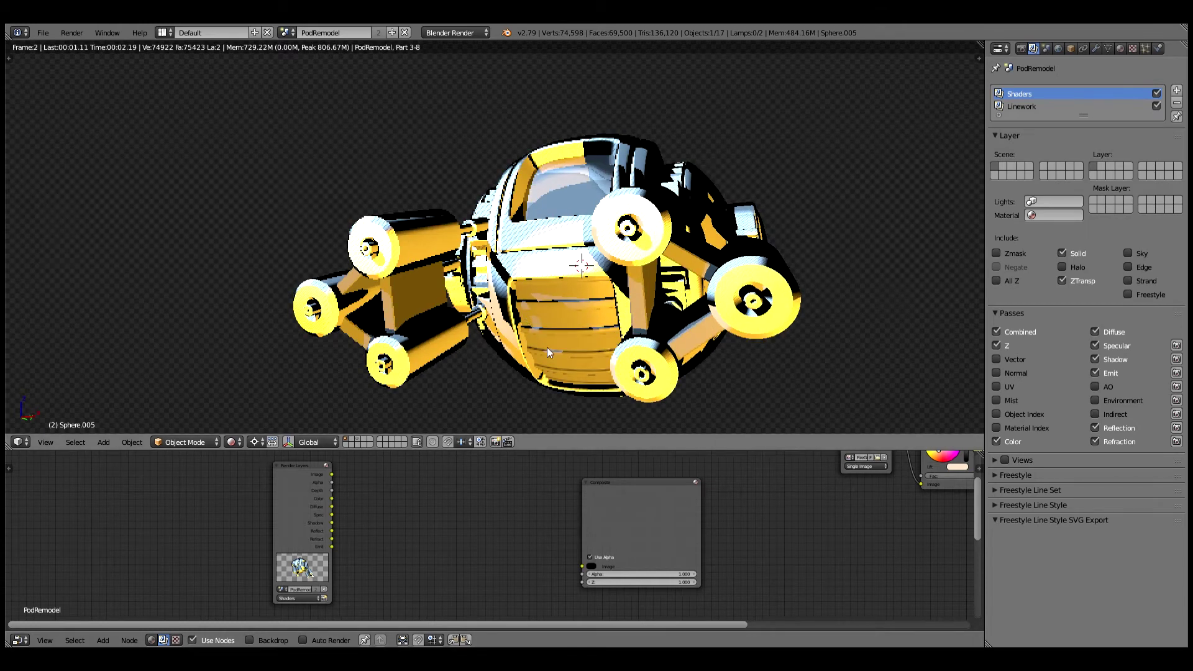
key("KP_0")
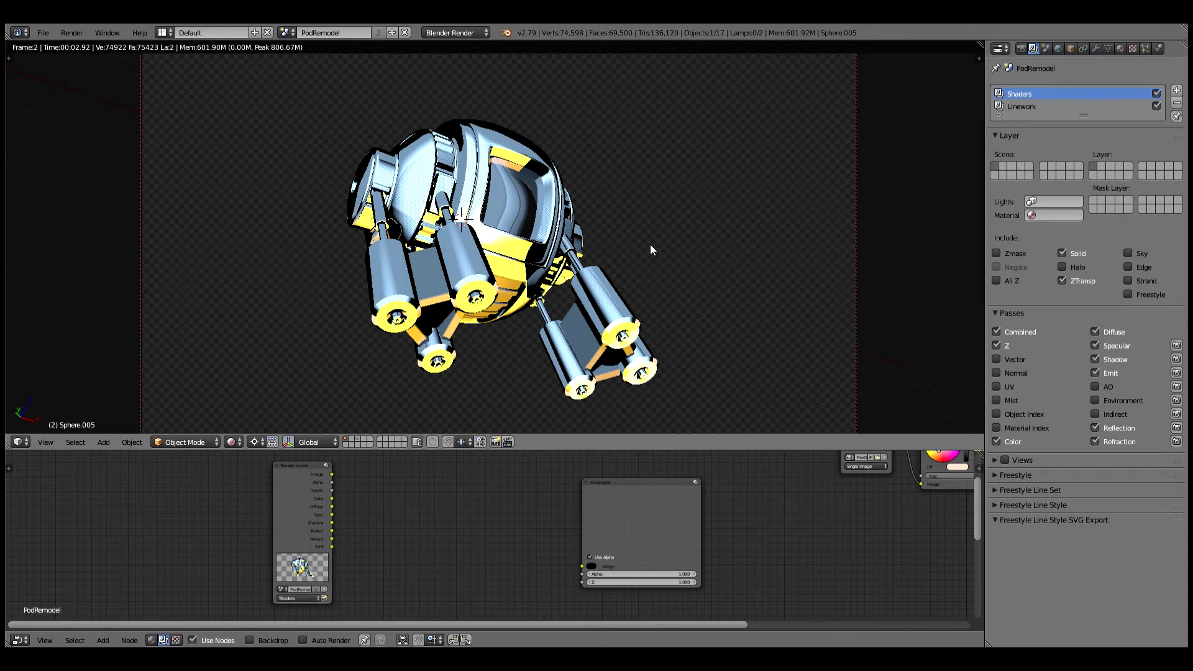
- Select the first sun lamp in front orthographic solid view and show its Lamp settings
key("z")
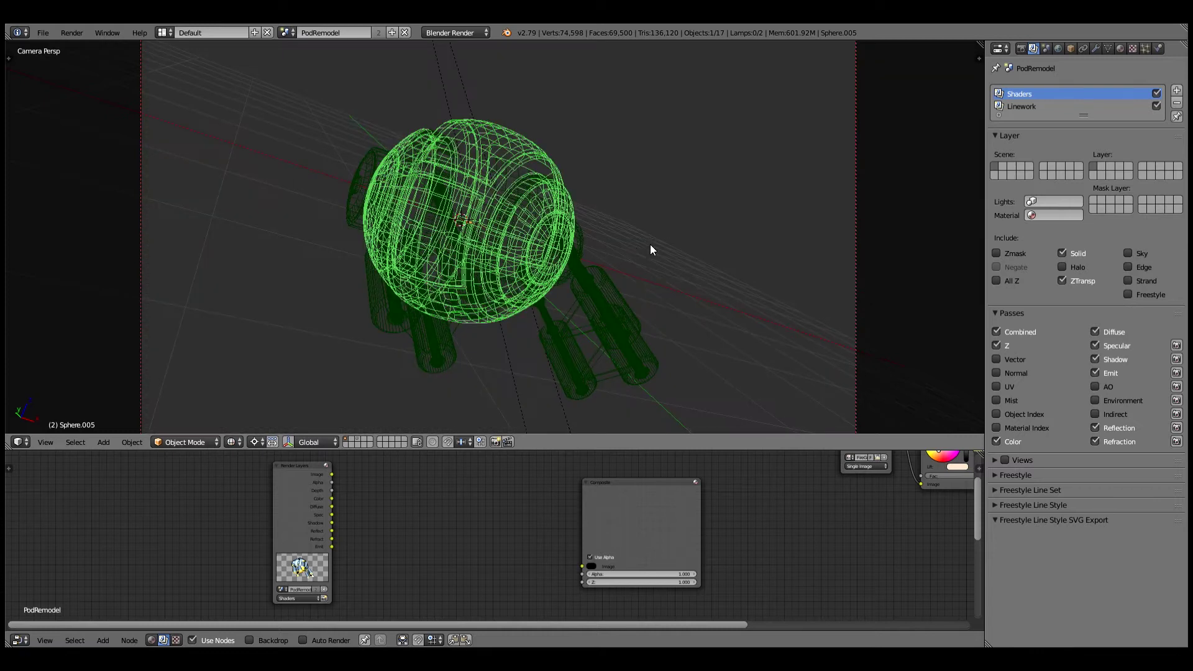
right_click(436, 79)
key("KP_1")
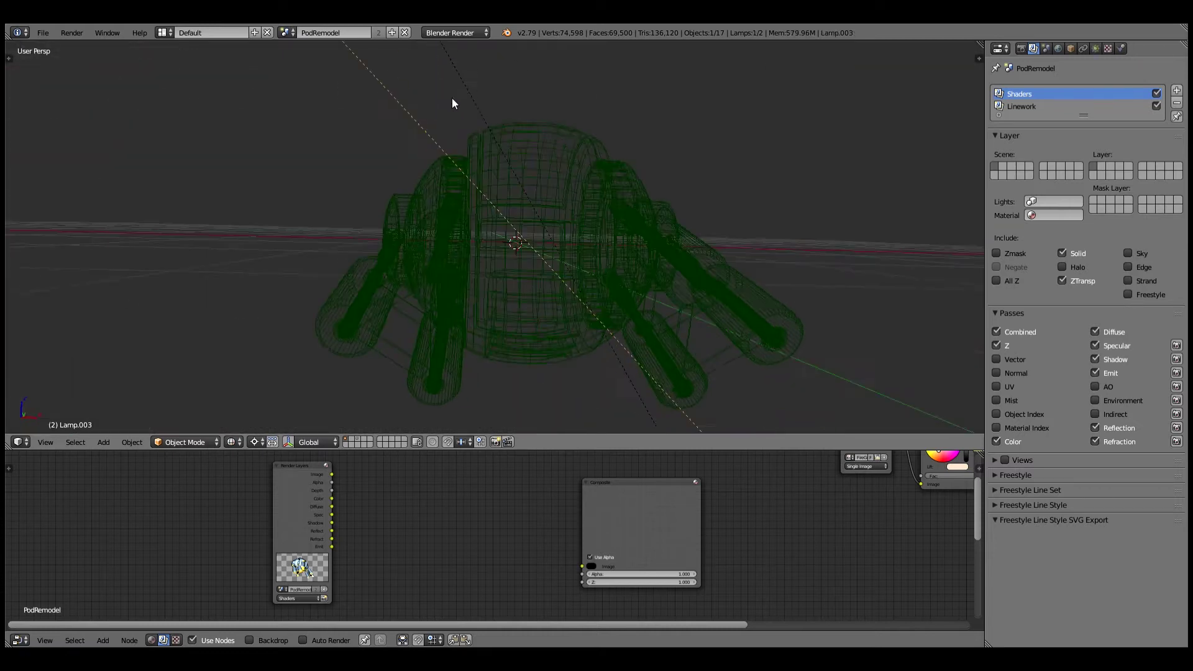
scroll(458, 134, "down", 10)
key("z")
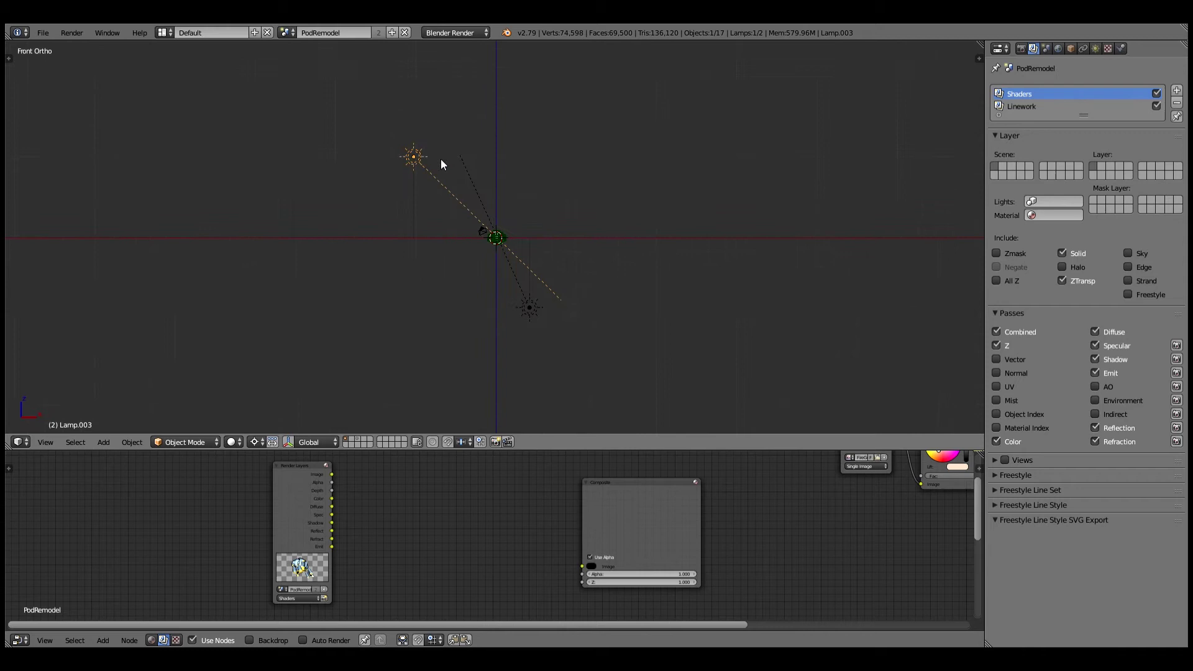
left_click(1095, 48)
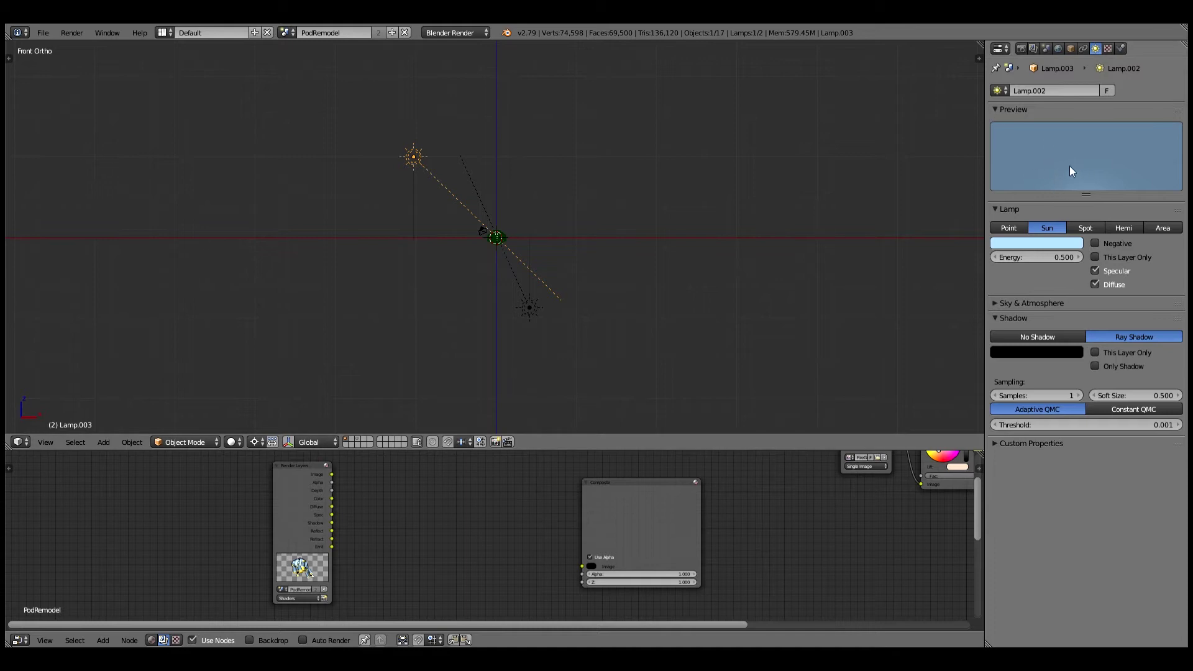
- Select the lower sun lamp to compare its settings, then return to camera view
scroll(542, 324, "up", 3)
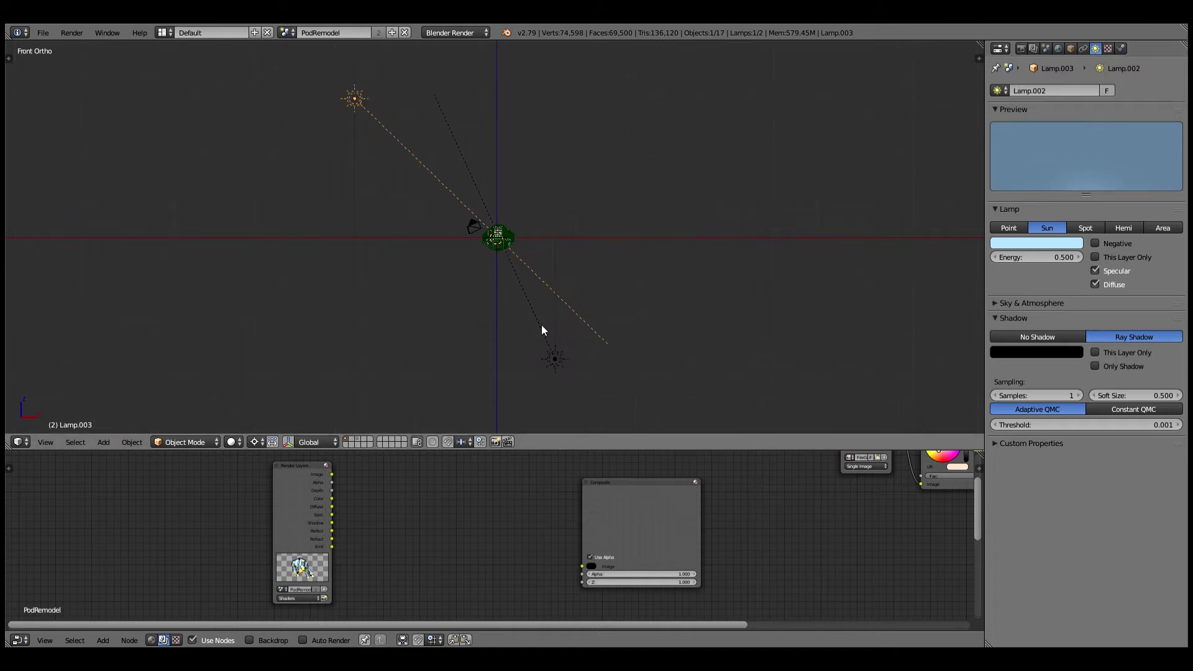
right_click(538, 324)
middle_click_drag(628, 255, 692, 269)
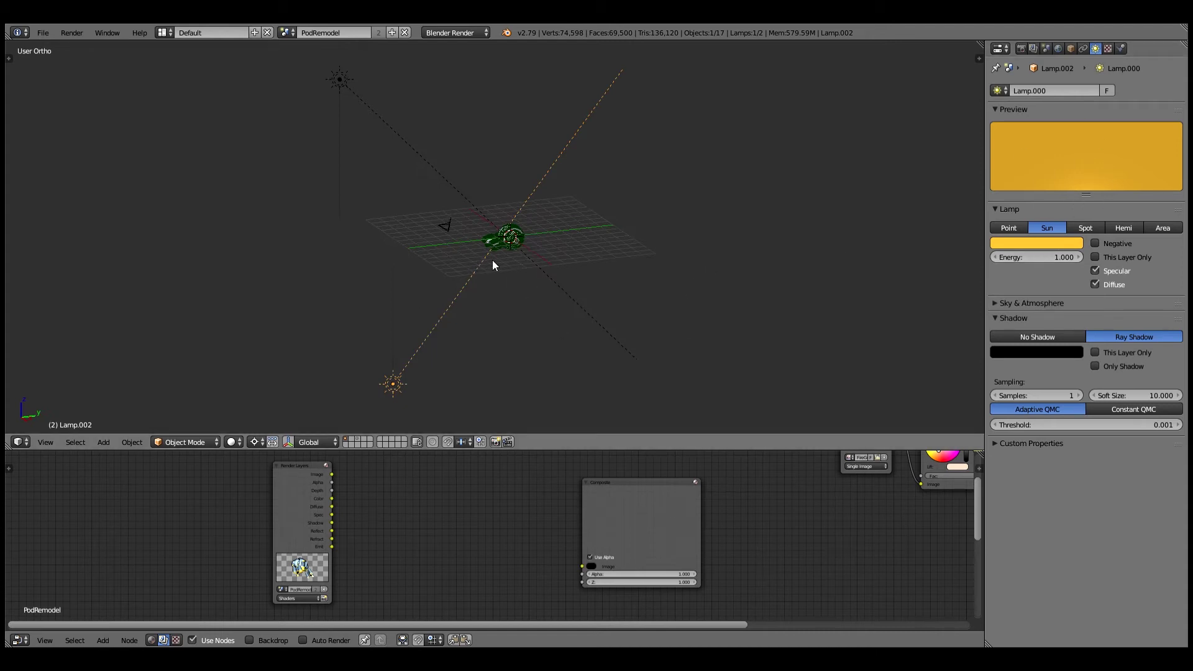
key("KP_0")
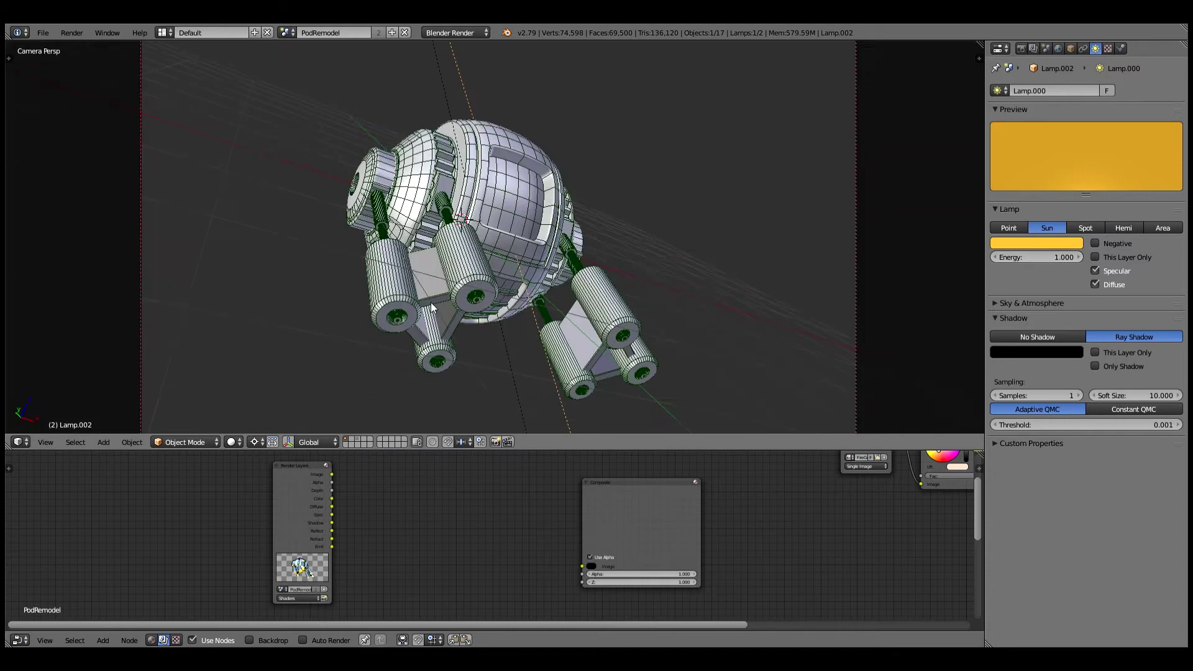
- Change the main 3D View to the UV/Image Editor showing the Render Result
right_click(477, 162)
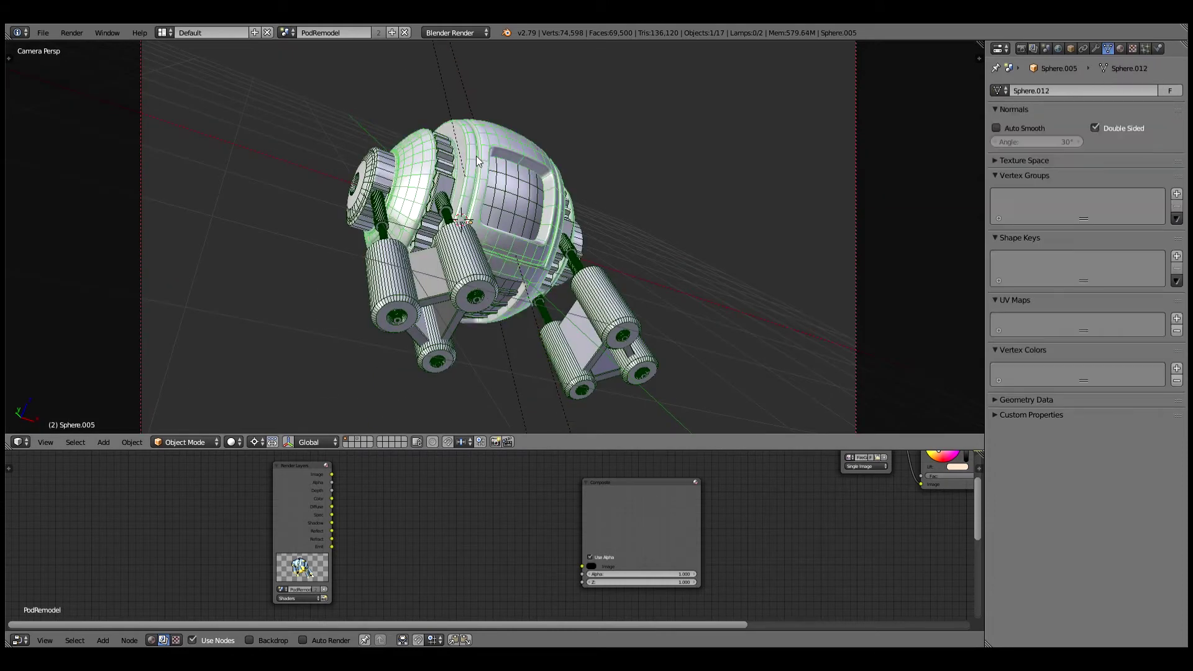
left_click(19, 441)
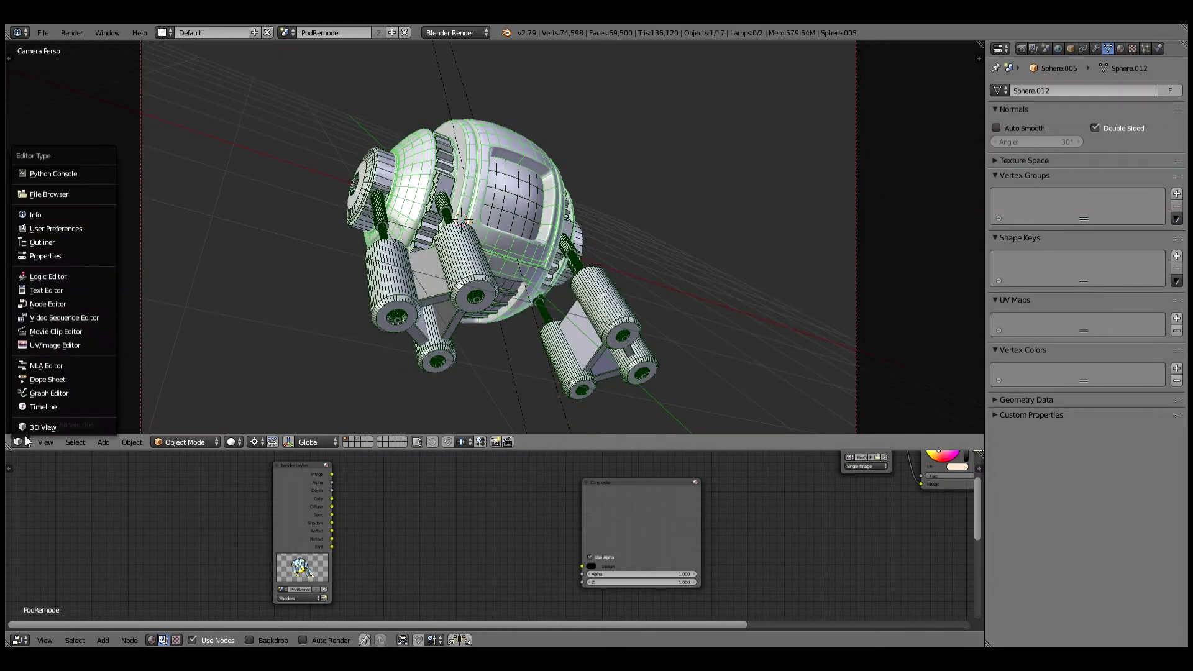
left_click(54, 343)
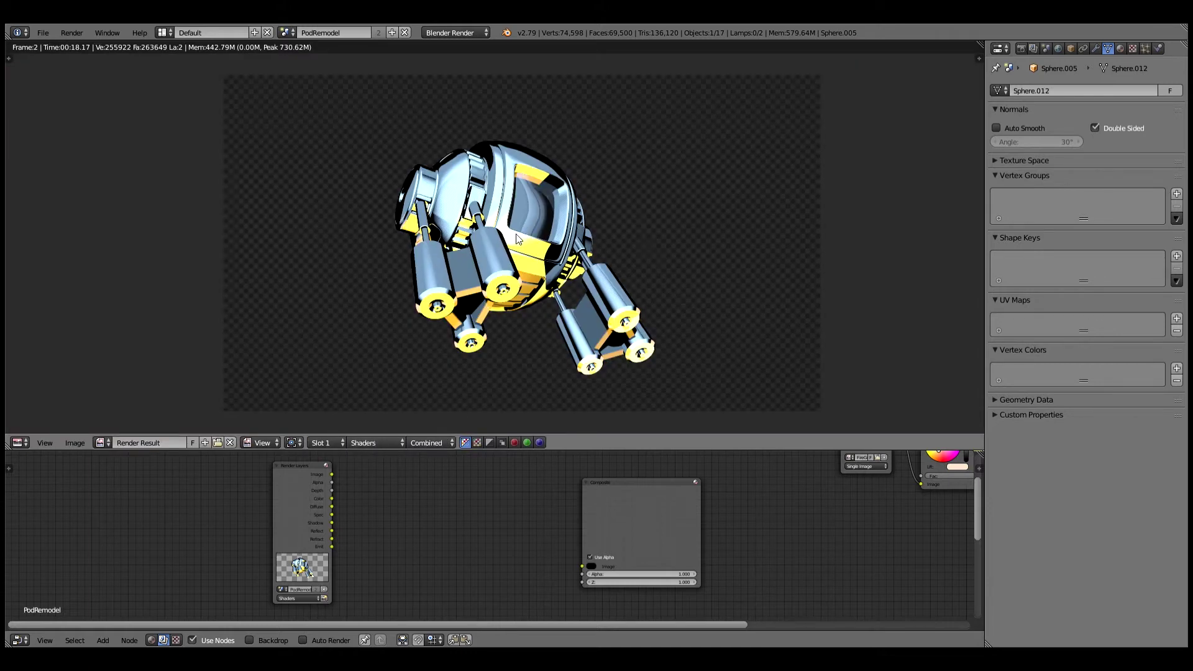
scroll(516, 239, "up", 1)
scroll(515, 242, "up", 1)
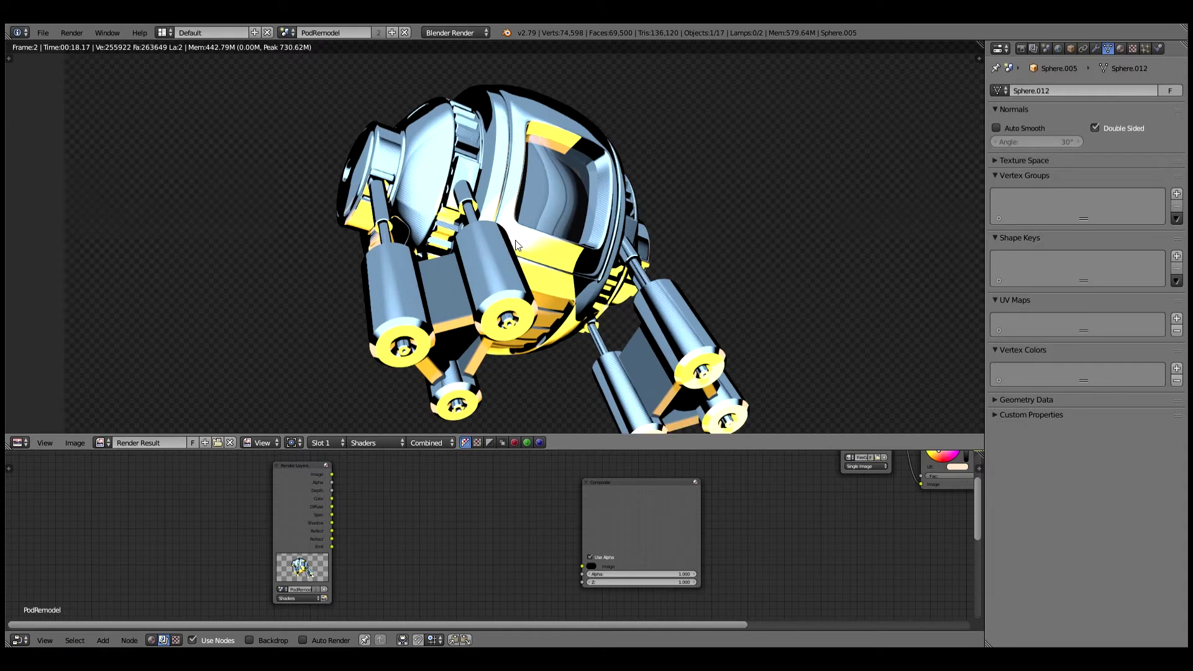
scroll(516, 243, "down", 2)
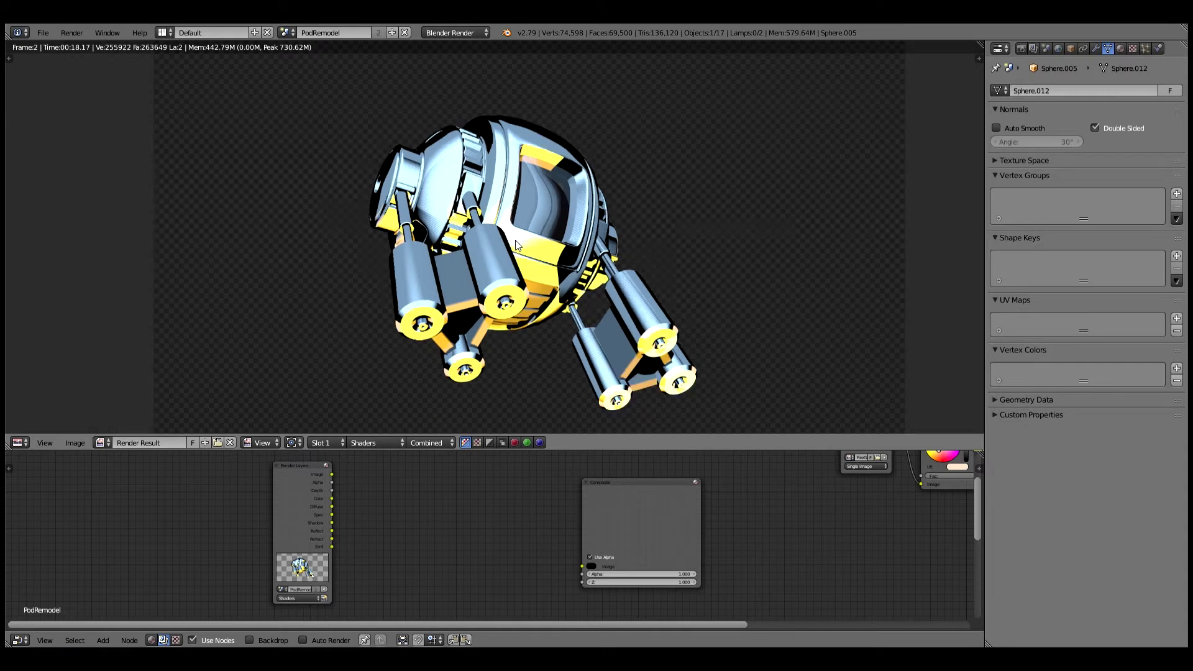
- Show the Shaders and Linework layers in the Render Layers properties
left_click(1022, 48)
left_click(1032, 48)
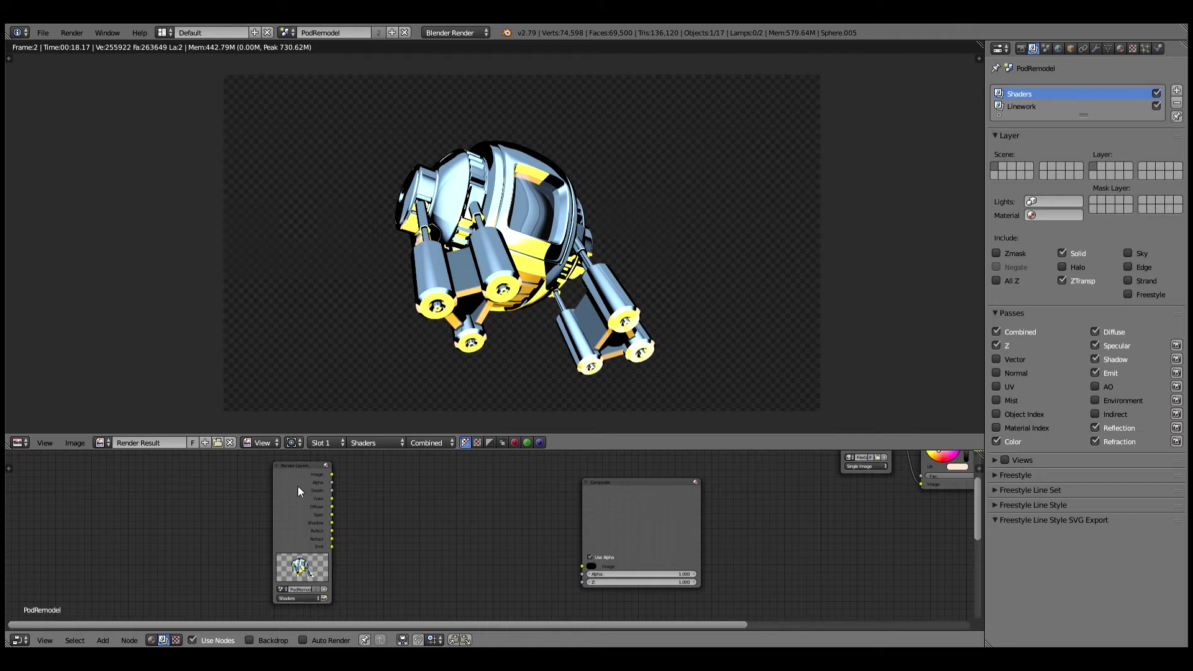
scroll(291, 513, "up", 1)
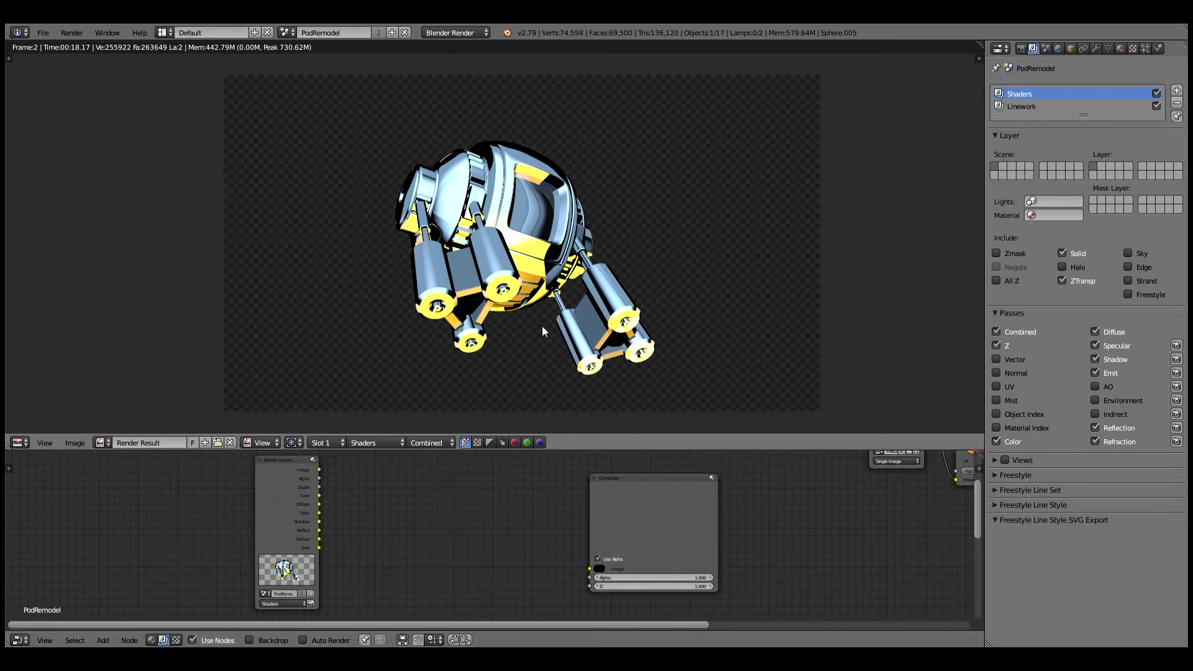
- Add a Color Mix node to the compositor and set its blend mode to Add
scroll(530, 294, "up", 1)
scroll(530, 293, "down", 1)
key("shift+a")
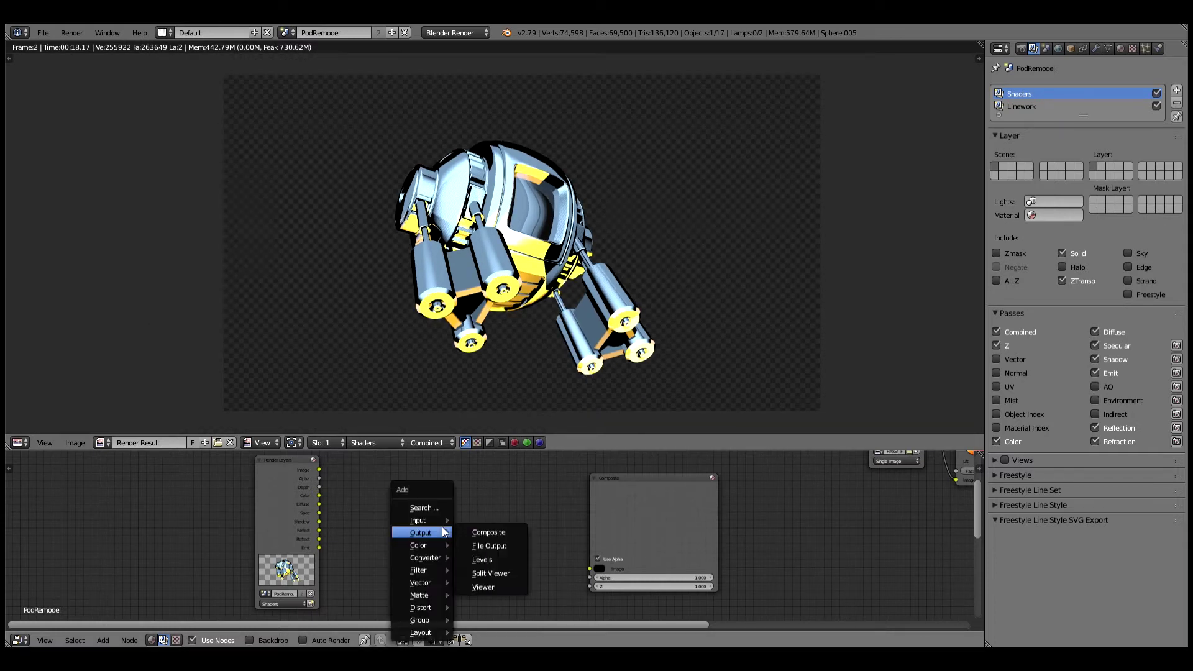
mouse_move(425, 555)
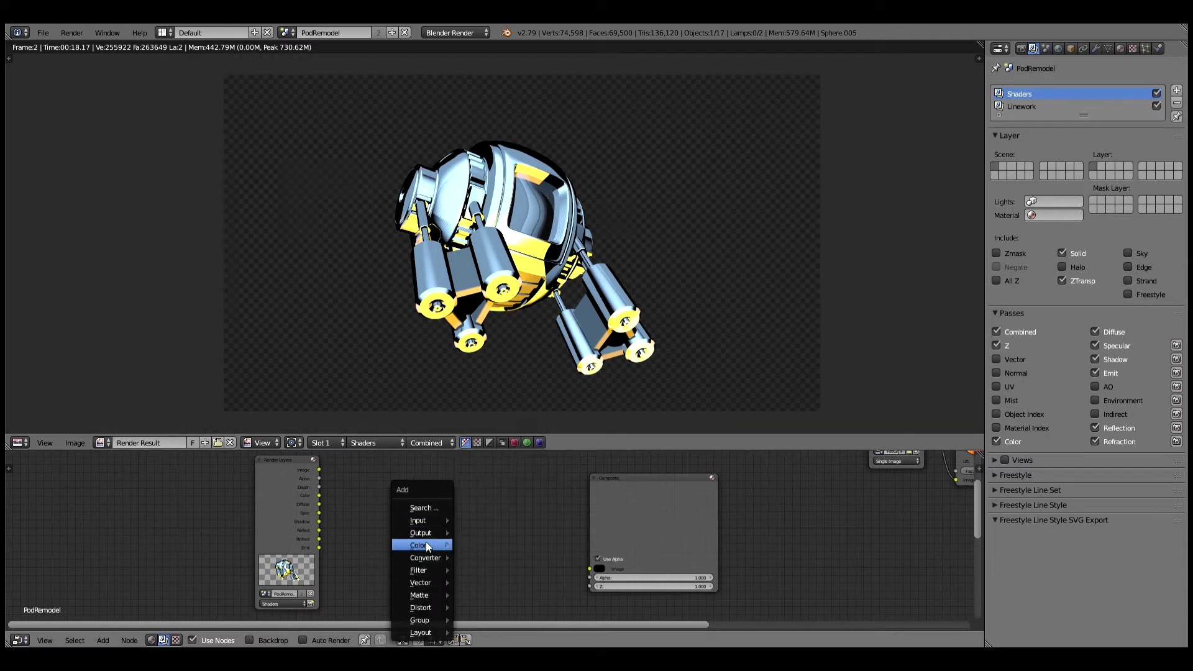
left_click(503, 500)
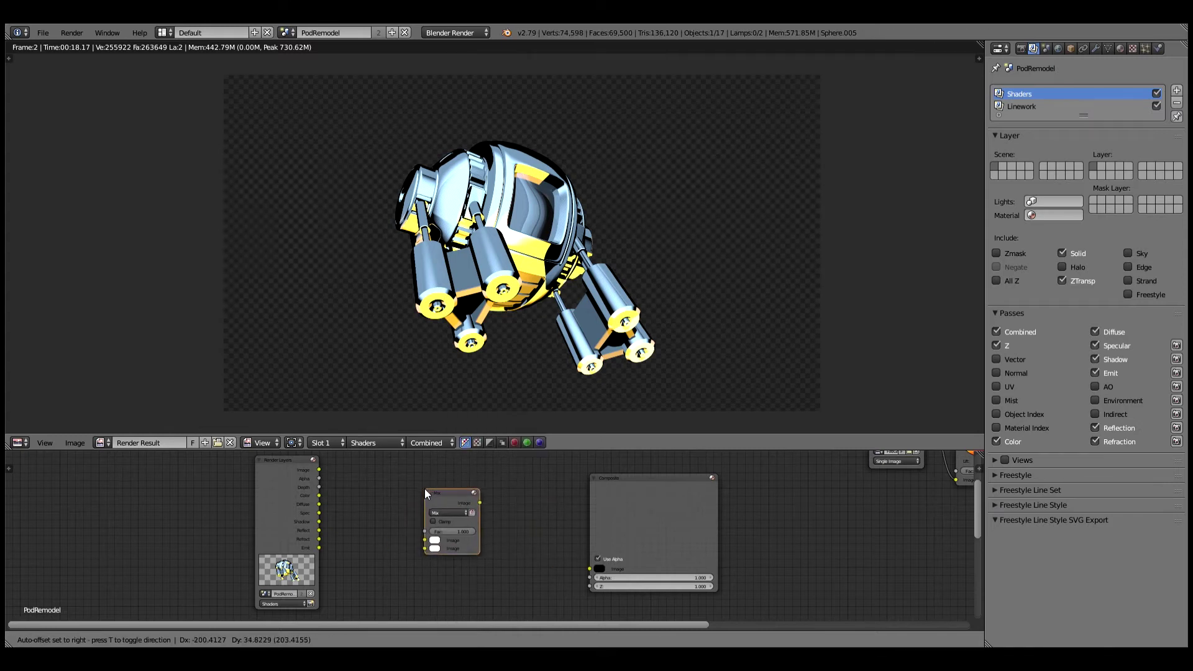
left_click(420, 497)
left_click(454, 512)
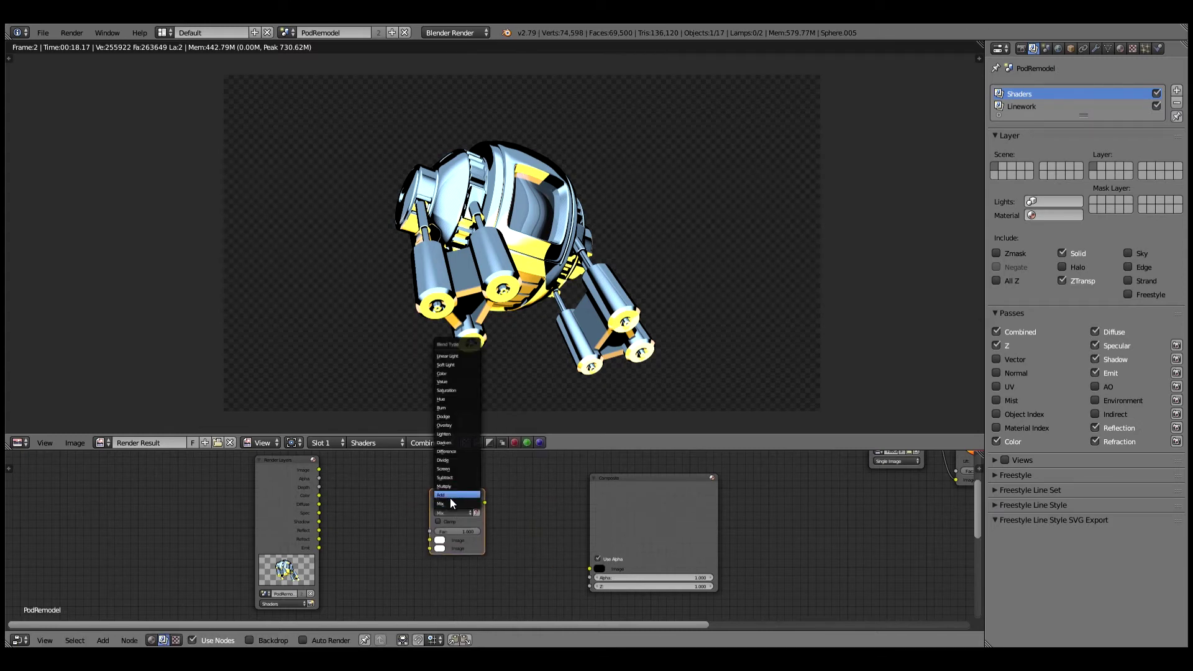
left_click(451, 497)
- Link the Diffuse and Spec passes into Add, send it to Composite, and preview Composite
left_click_drag(319, 503, 429, 539)
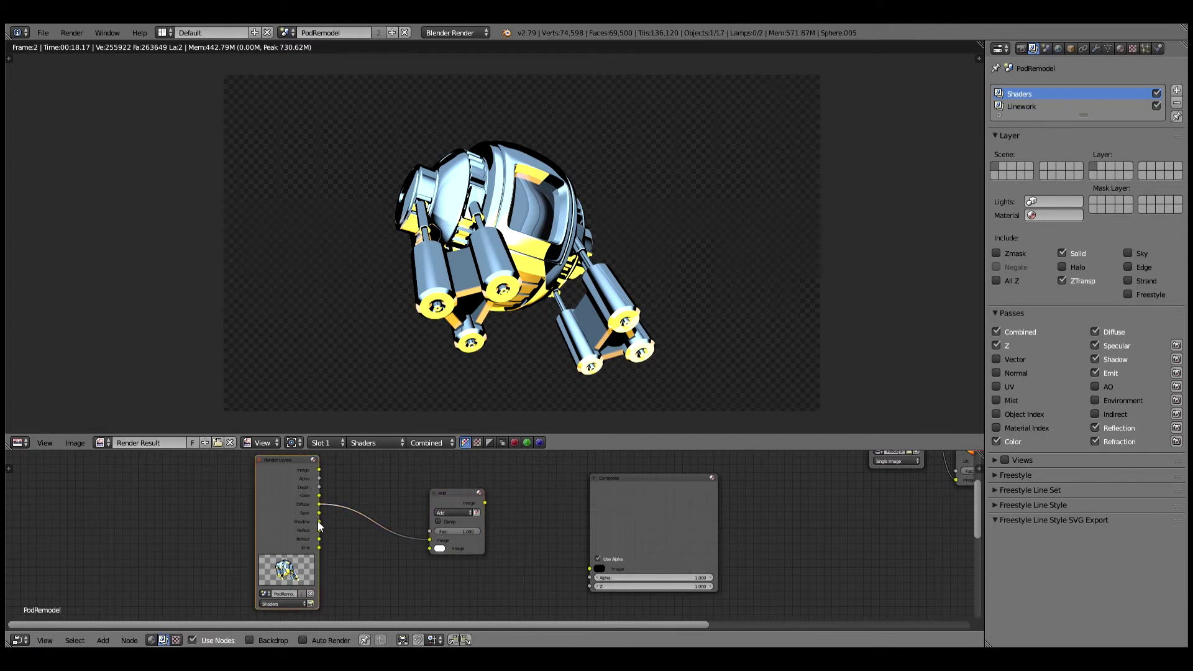
left_click_drag(319, 512, 429, 548)
left_click_drag(485, 502, 593, 568)
left_click(432, 442)
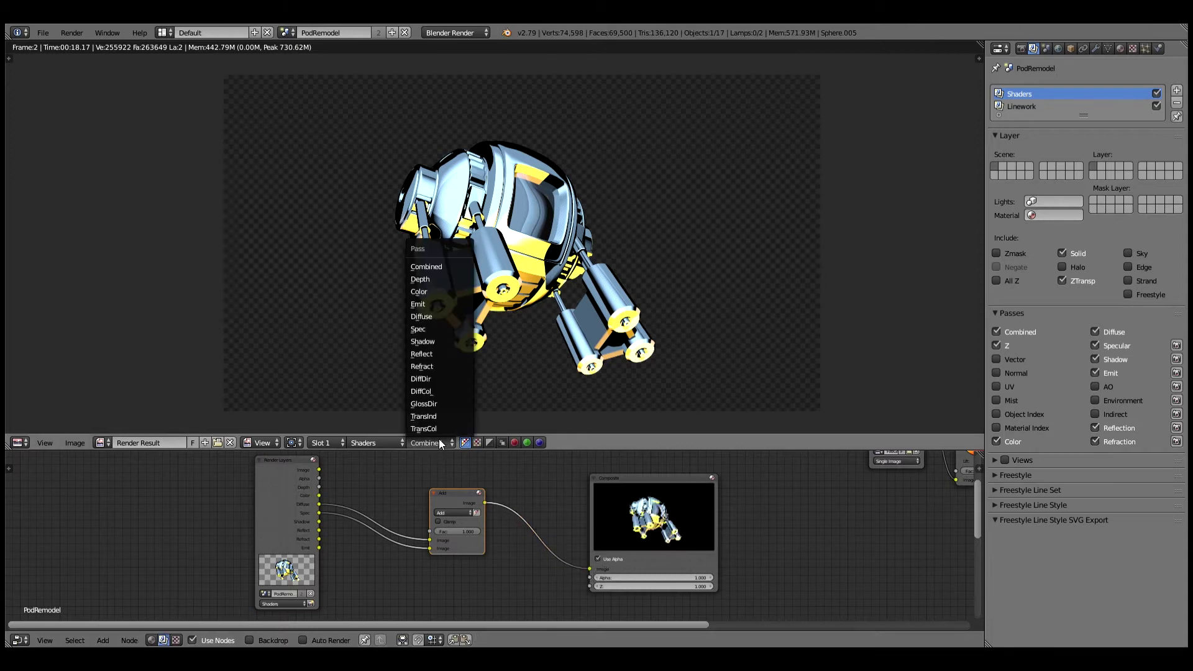
left_click(371, 441)
left_click(373, 425)
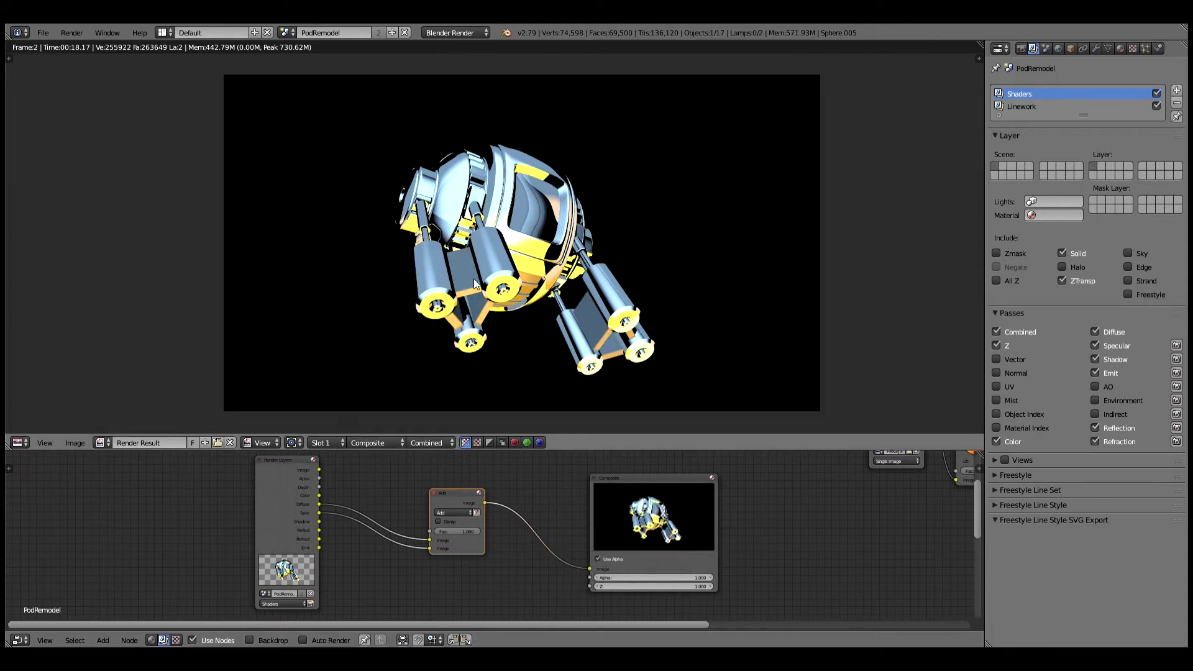
- Lower the Add node's factor from 1.000 to about 0.2
scroll(539, 252, "up", 1)
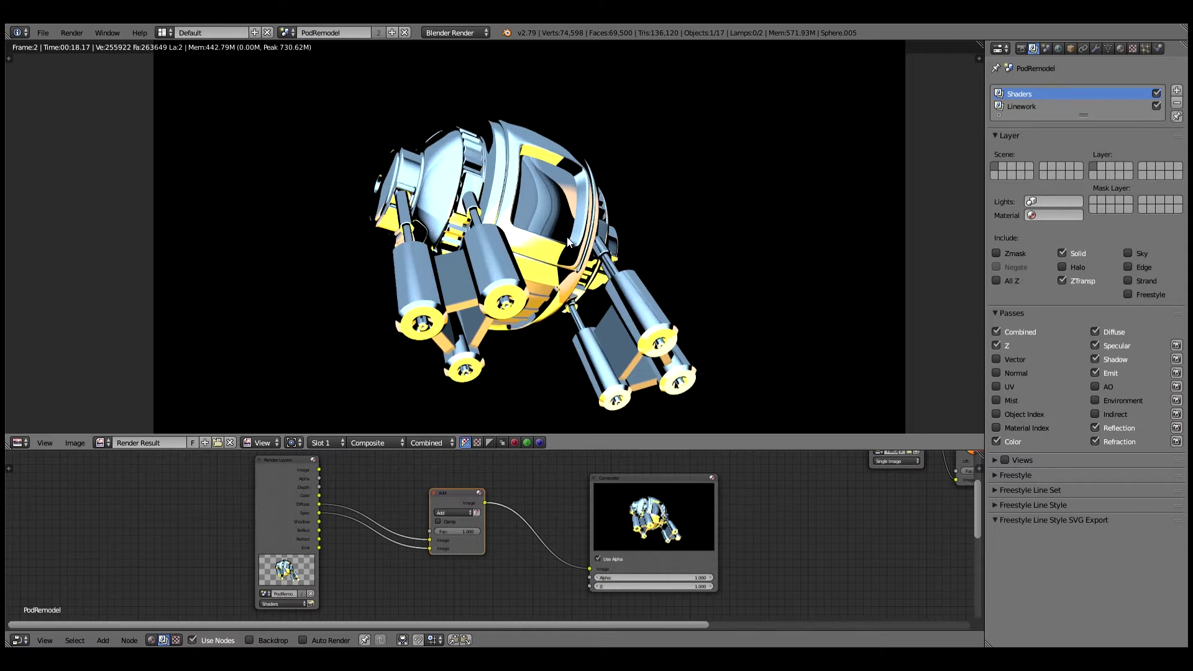
left_click_drag(470, 532, 444, 531)
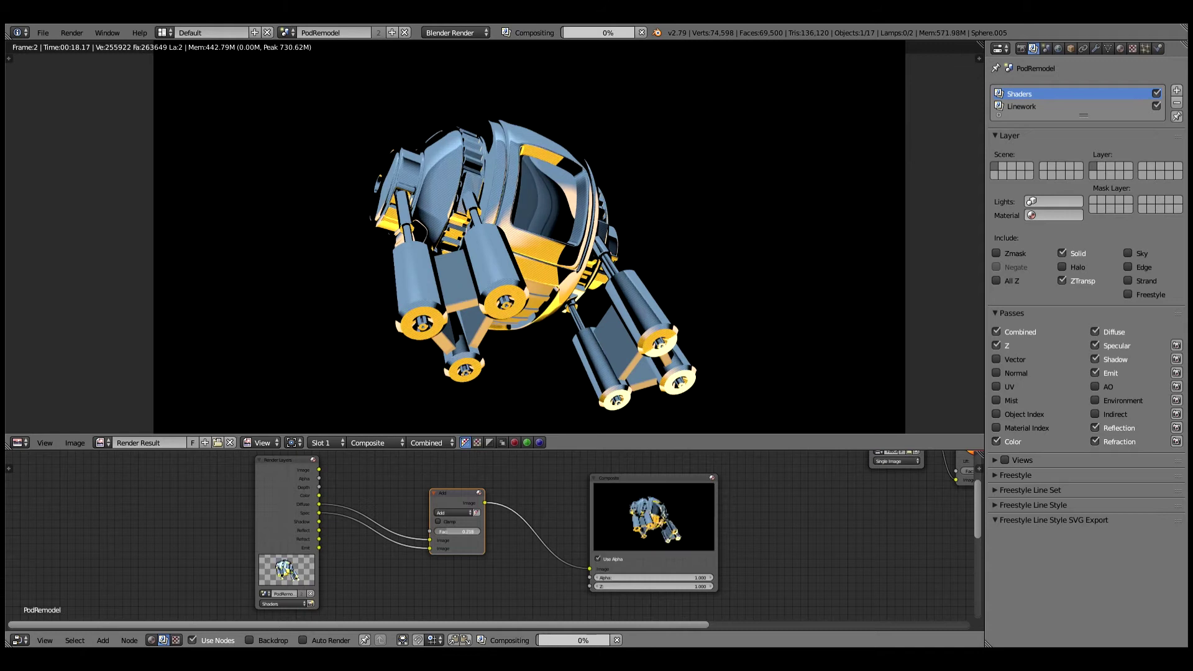
mouse_move(463, 532)
left_mouse_down()
mouse_move(435, 531)
mouse_move(454, 531)
left_mouse_up()
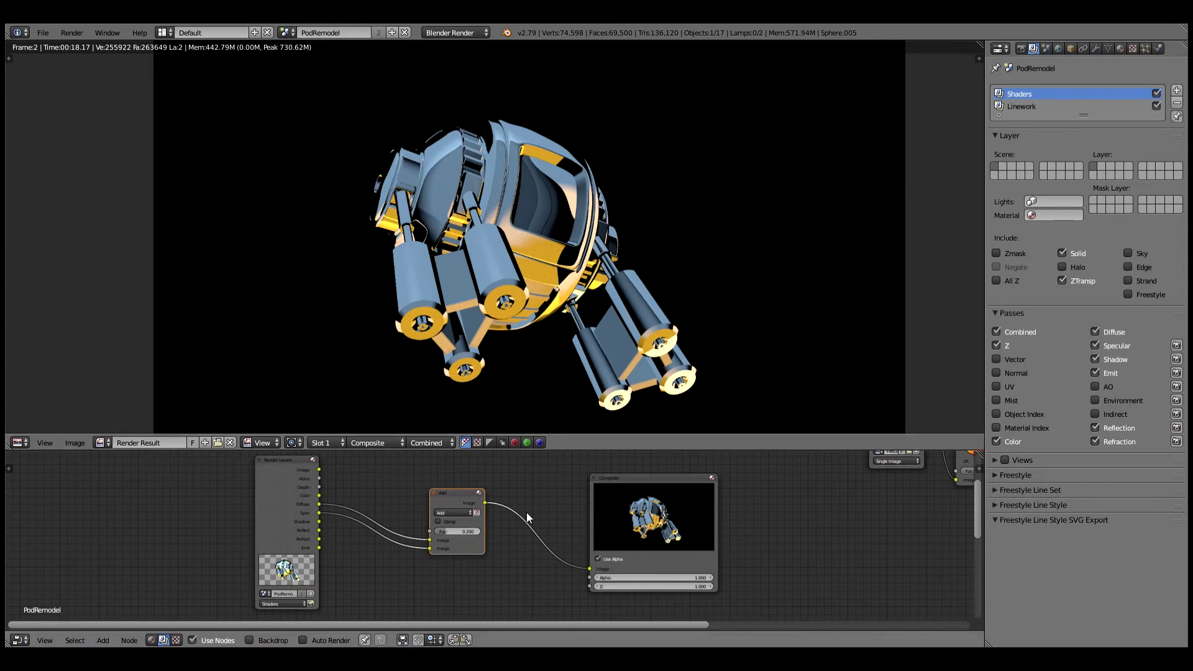
- Preview the Linework layer's ink lines, then switch the viewer back to Composite
scroll(603, 516, "down", 3)
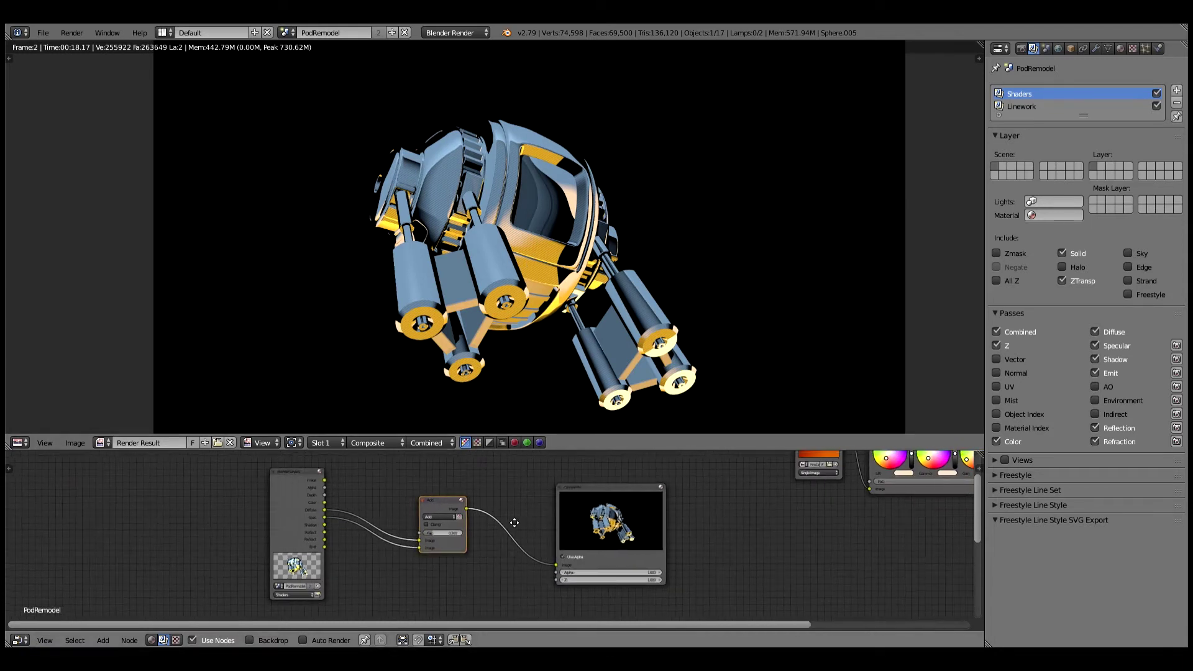
middle_click_drag(638, 555, 505, 489)
left_click(286, 596)
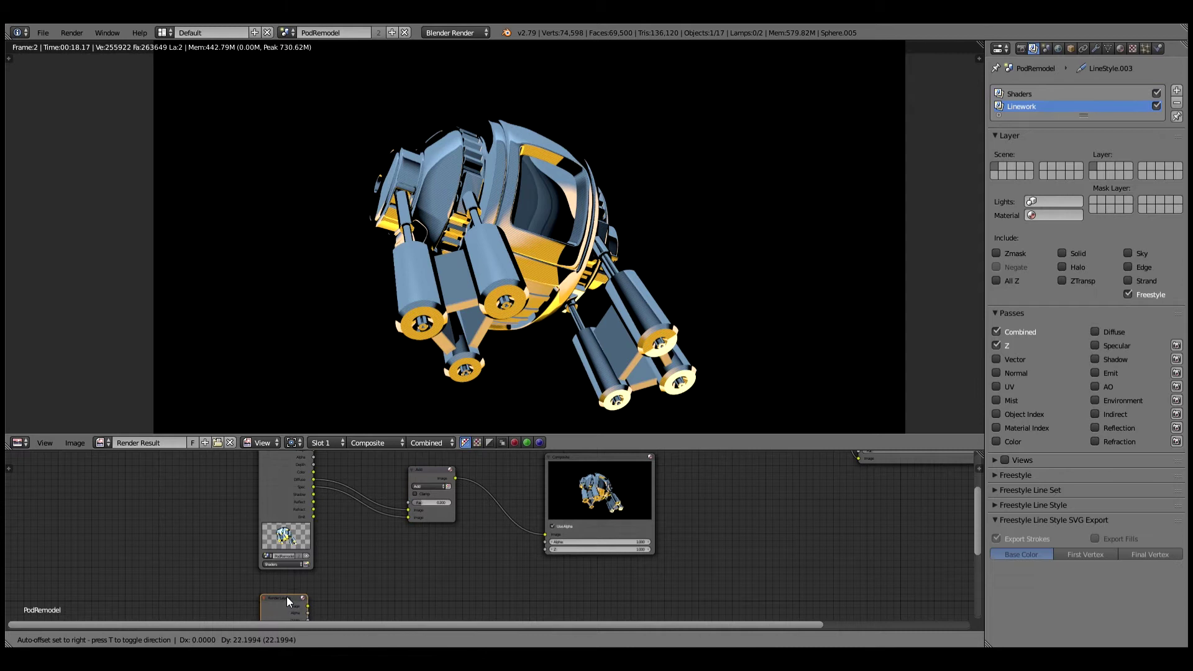
left_click(384, 442)
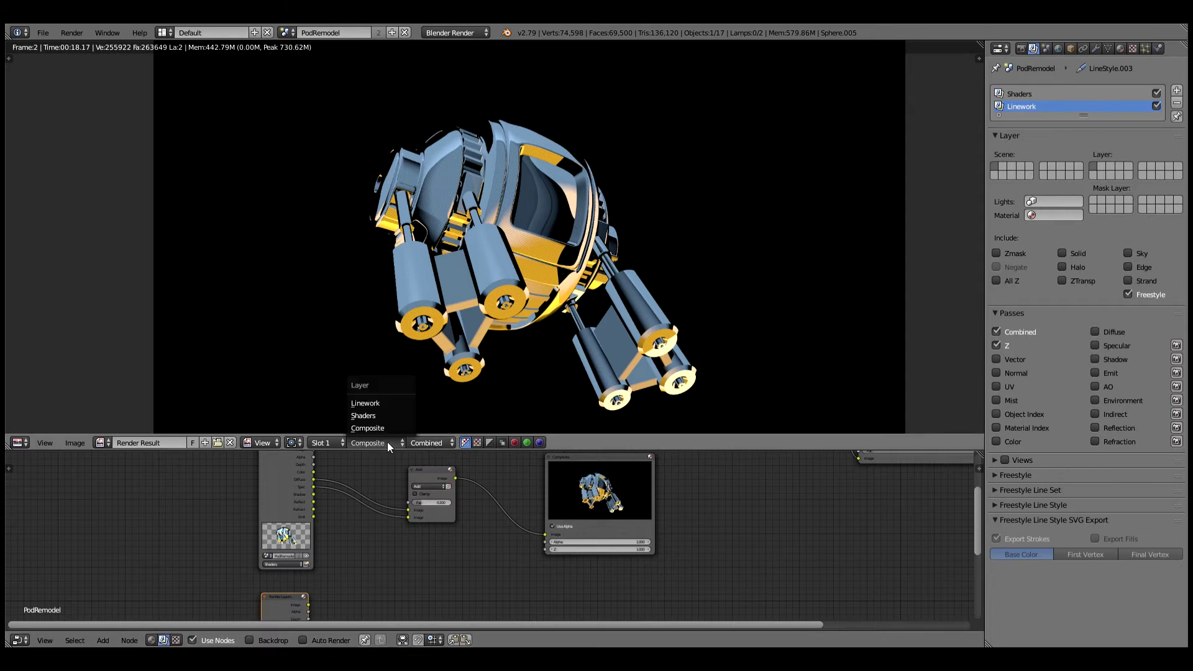
left_click(385, 406)
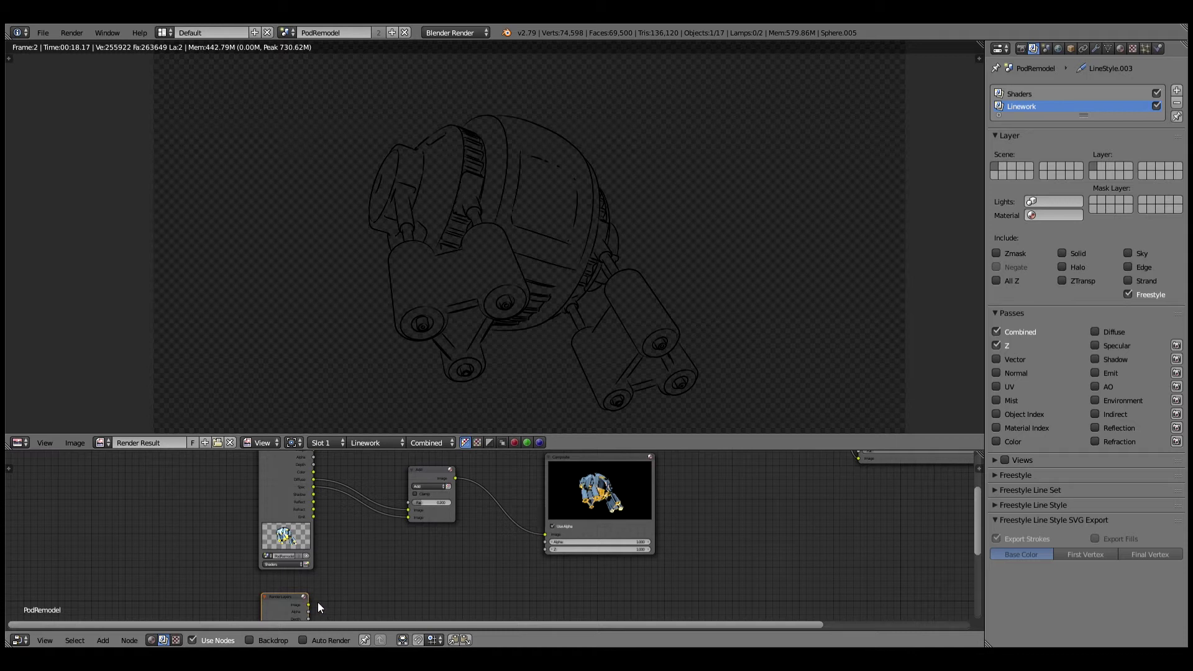
left_click(434, 442)
left_click(382, 443)
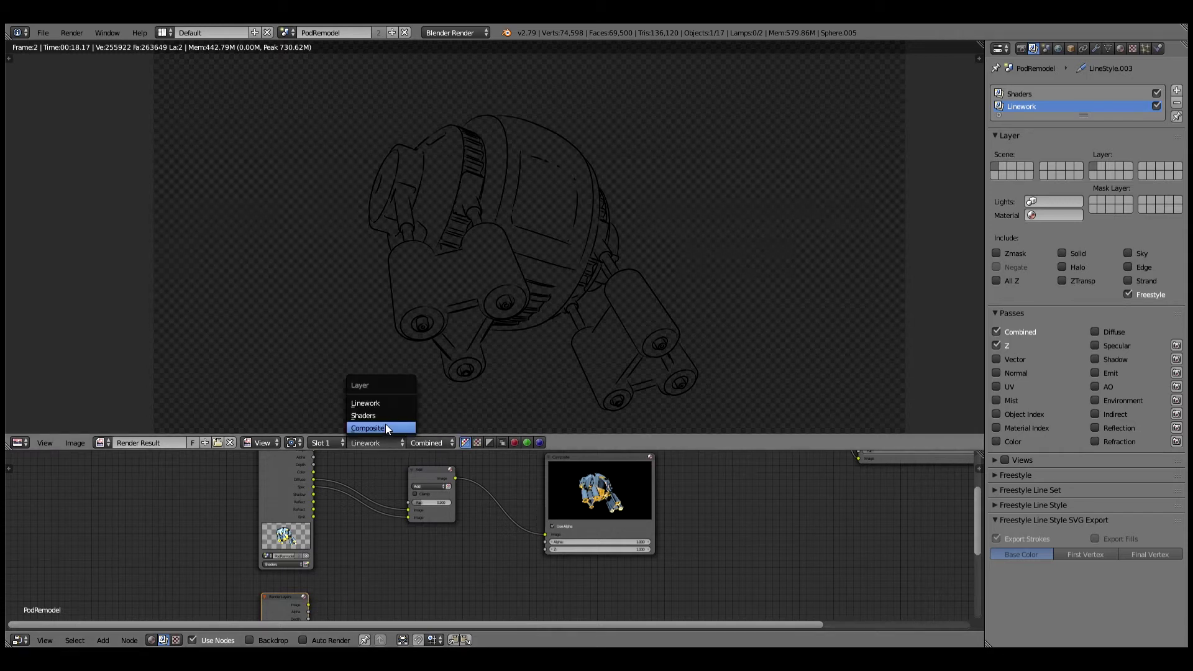
left_click(385, 424)
- Insert a duplicate Mix node before Composite, fed by Linework, set to Multiply with factor 1.000
left_click_drag(621, 485, 729, 497)
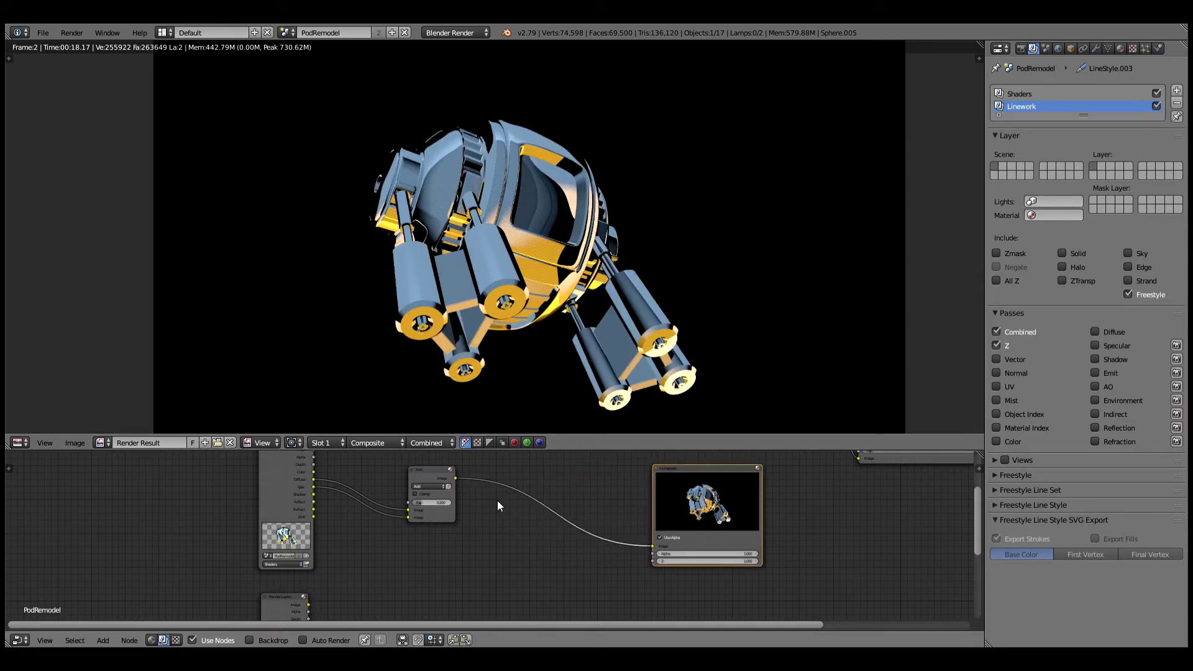
left_click(438, 468)
key("shift+d")
left_click(554, 512)
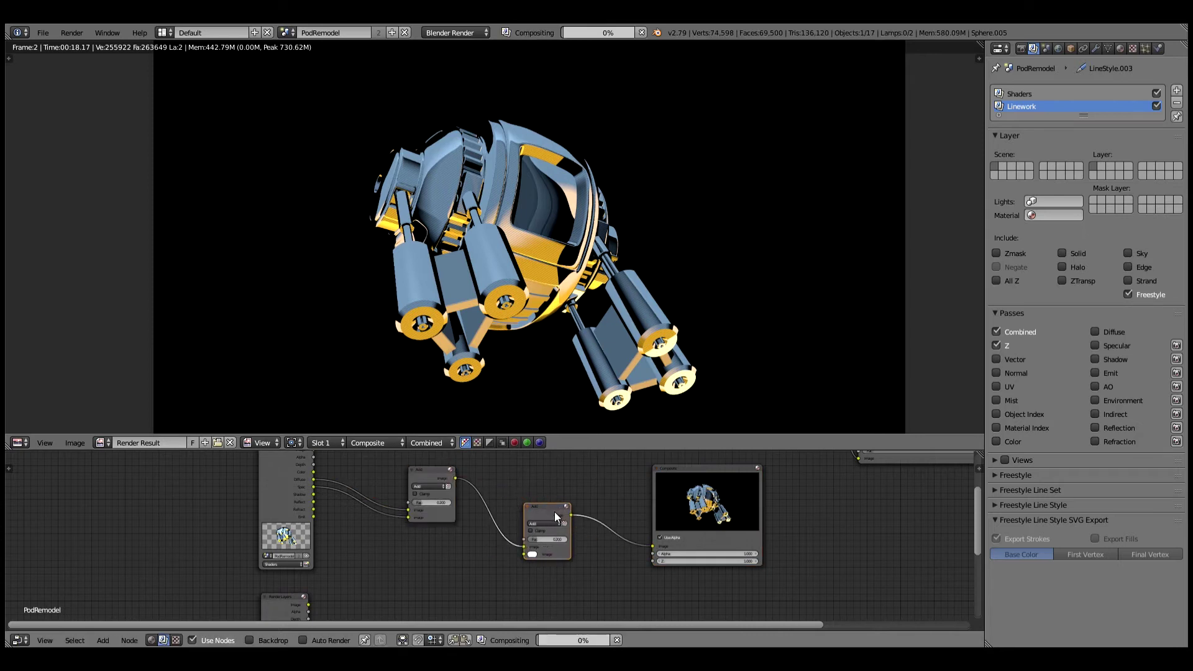
left_click_drag(307, 604, 525, 554)
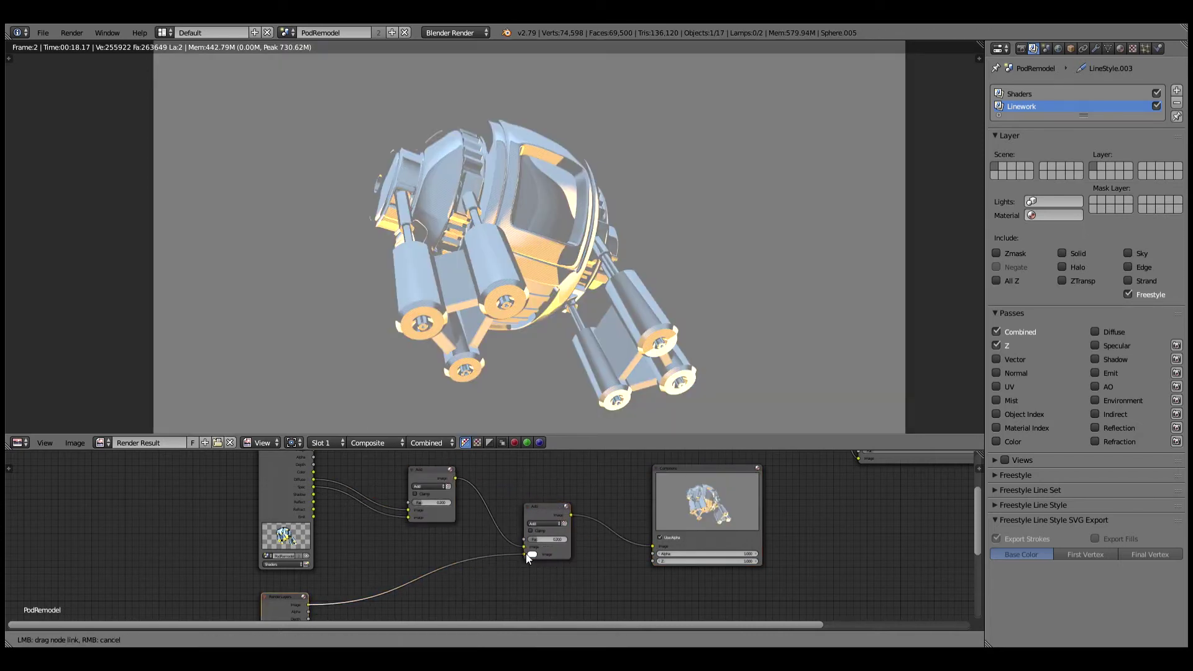
left_click(543, 522)
left_click(538, 501)
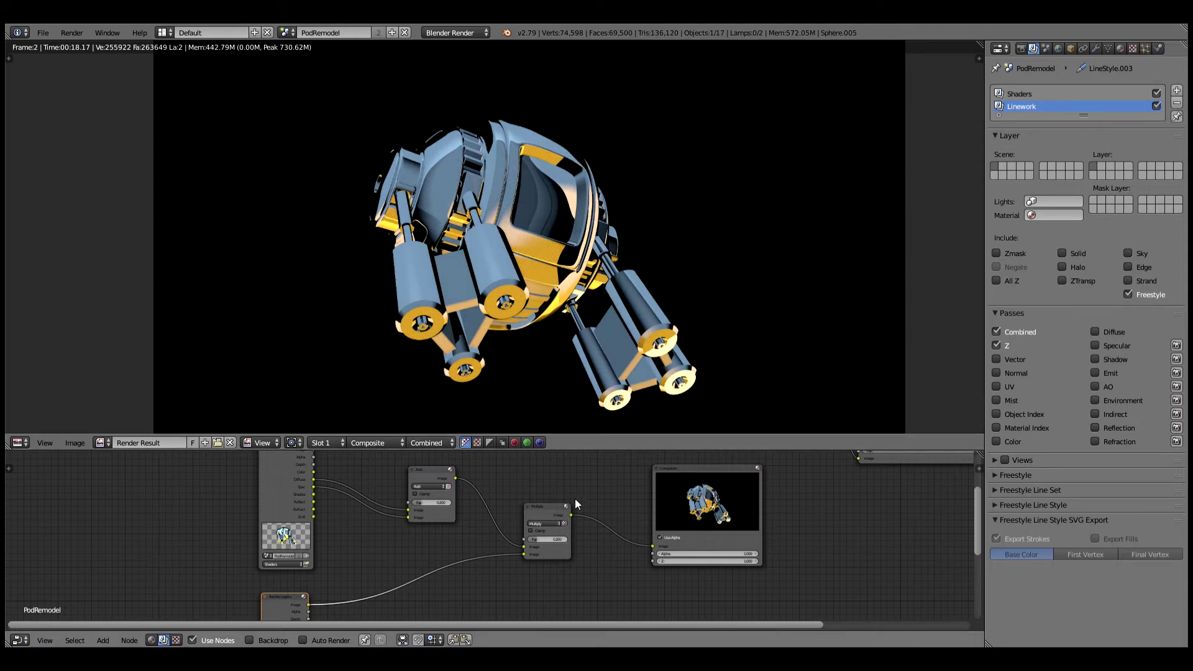
left_click_drag(565, 543, 615, 543)
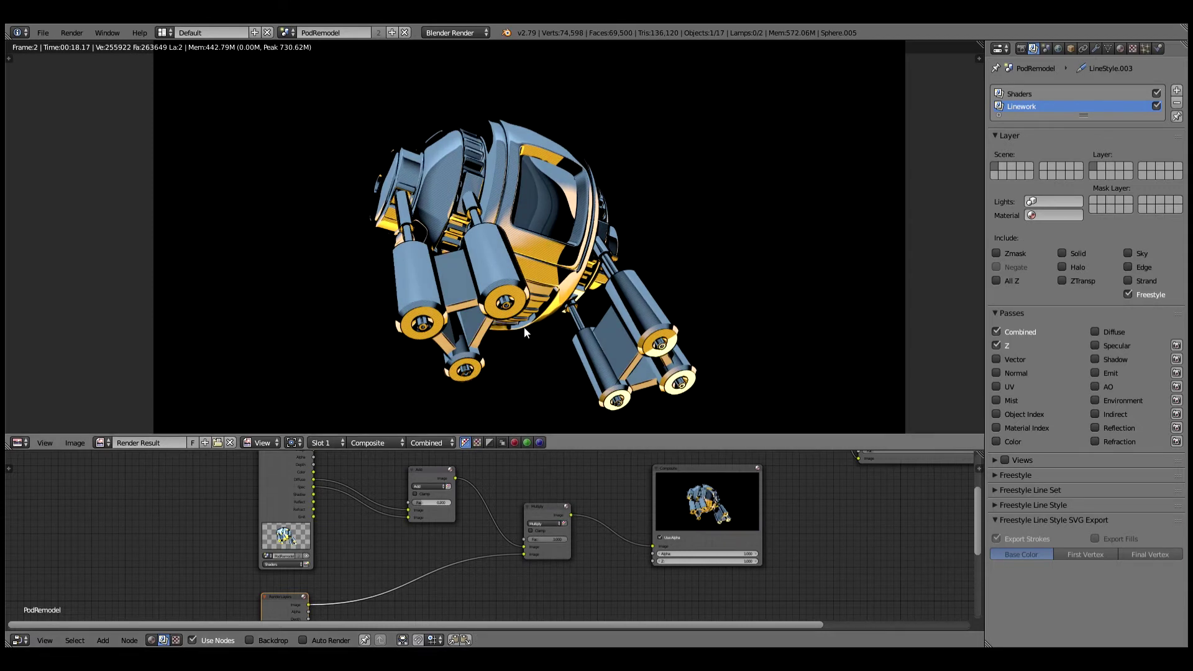
- Zoom into the inked render result and pan down to the pod's legs
scroll(522, 327, "up", 1)
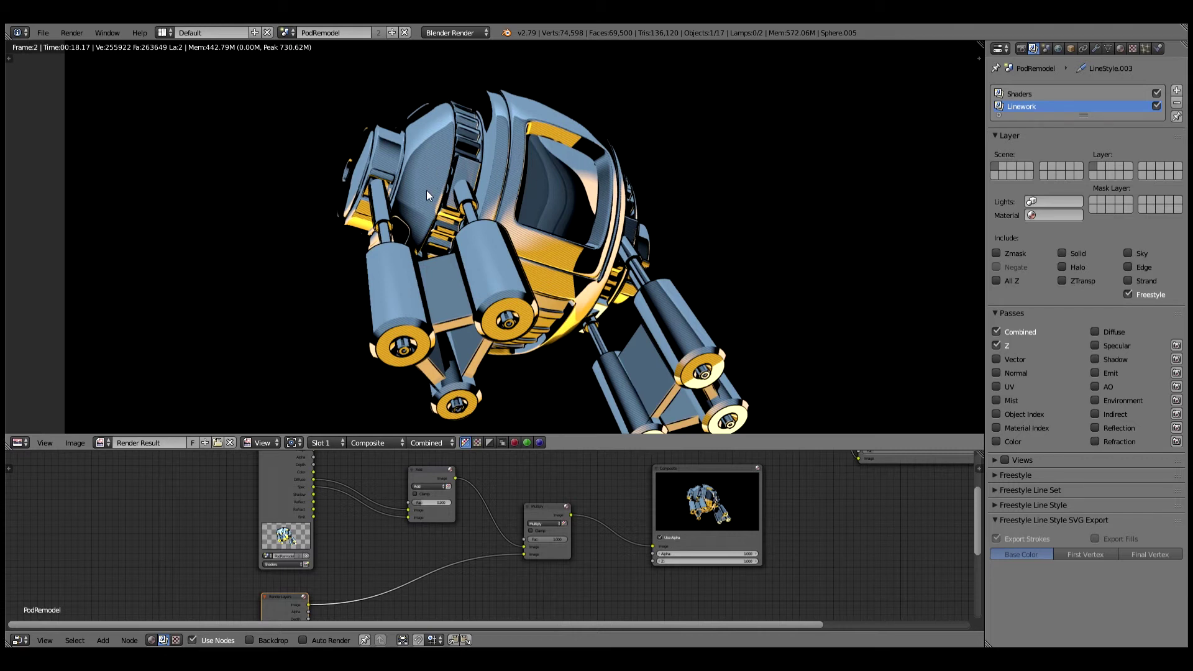
scroll(479, 225, "down", 1)
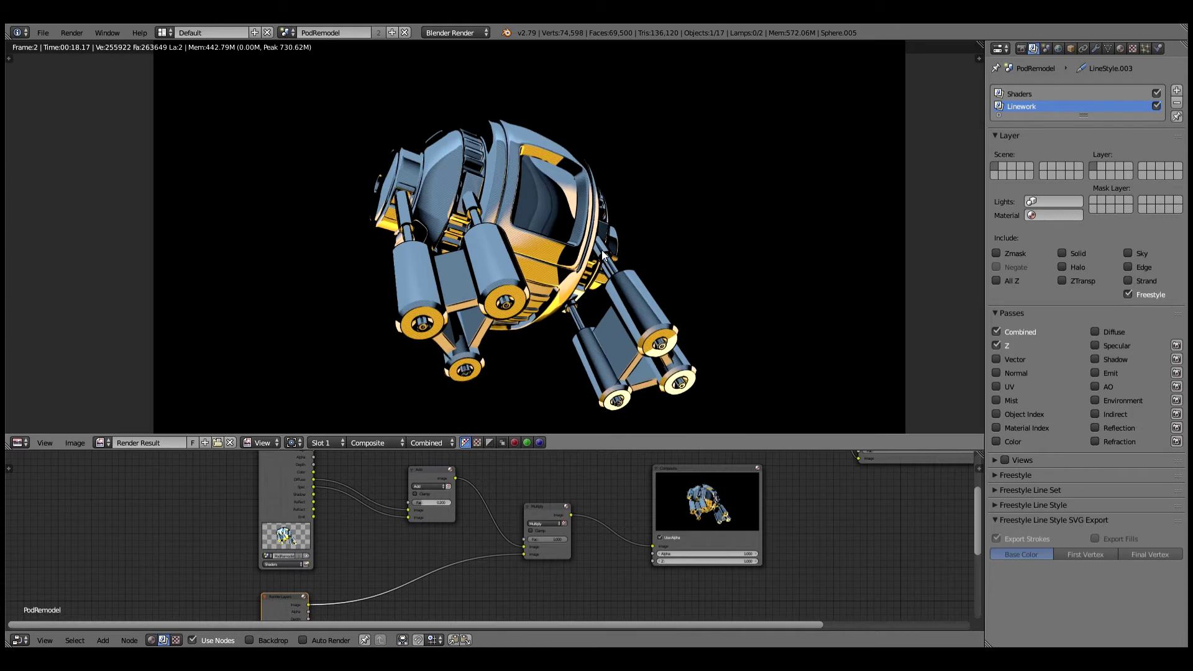
left_click(47, 442)
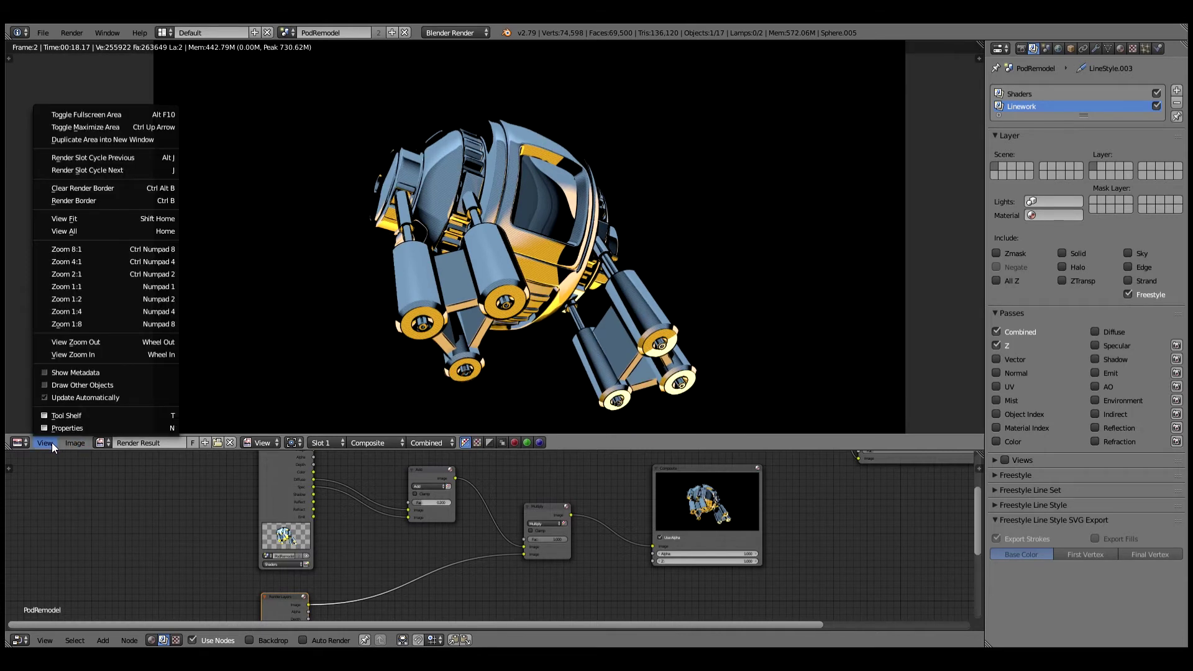
left_click(99, 295)
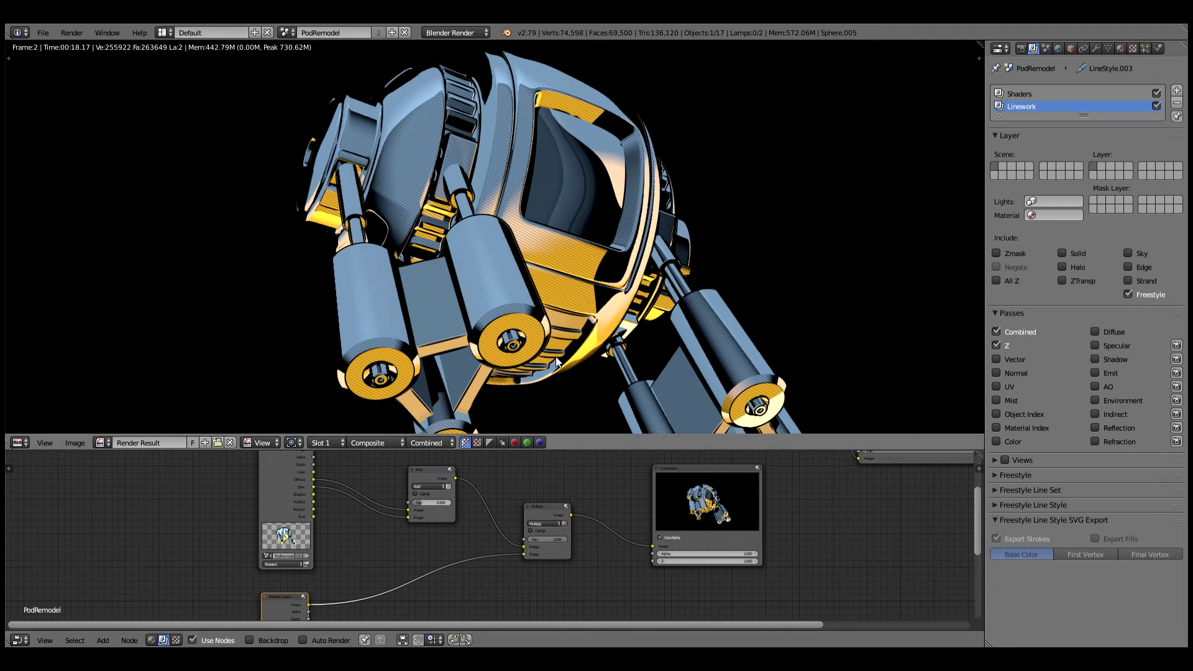
middle_click_drag(555, 357, 495, 235)
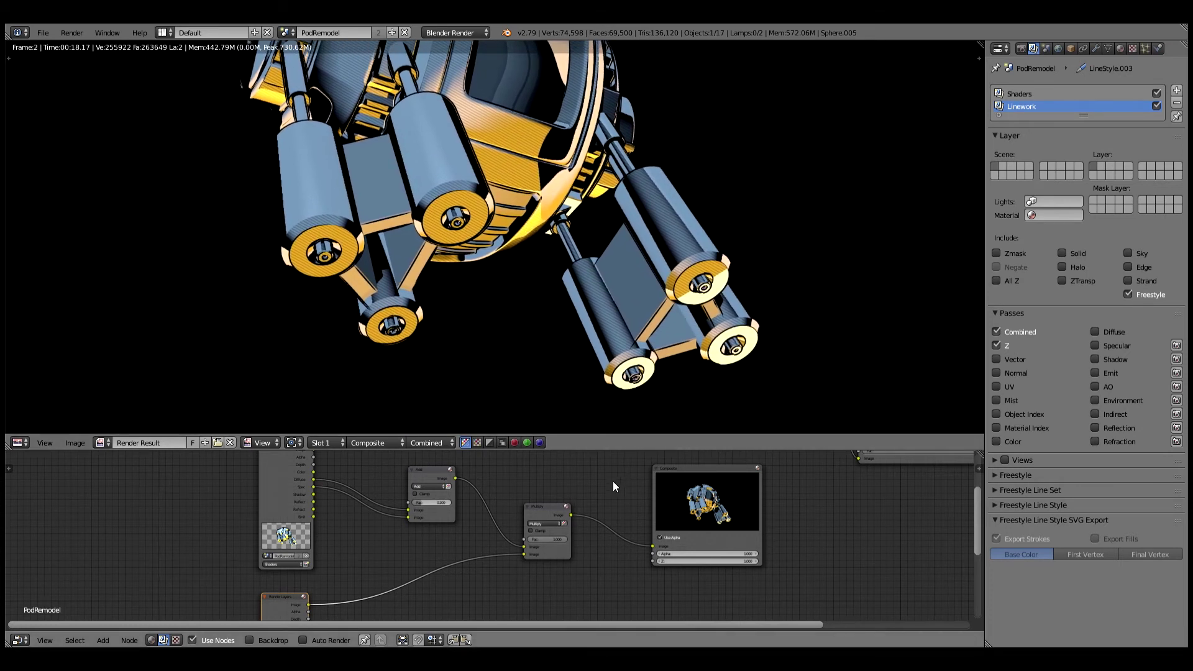
- Rearrange the Separate YUVA, Color Balance, Glare and Fog Glow nodes so none overlap
scroll(566, 473, "down", 2)
middle_click_drag(754, 555, 703, 626)
scroll(638, 563, "up", 2)
middle_click_drag(680, 517, 578, 527)
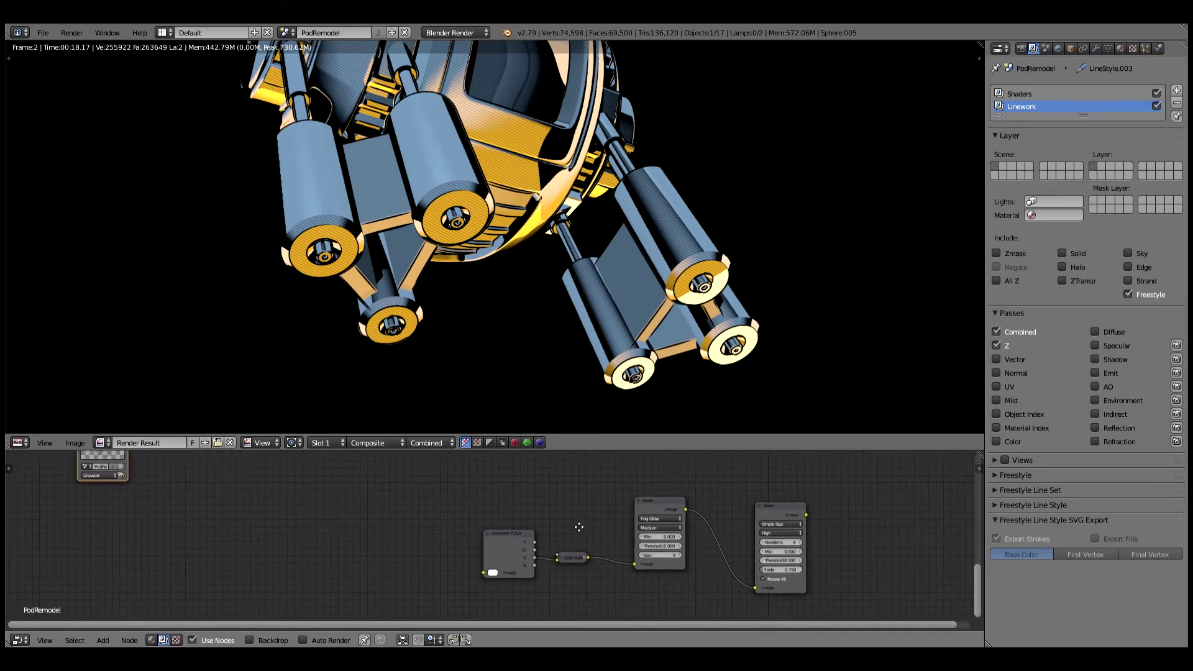
scroll(575, 525, "up", 1)
left_click_drag(502, 535, 483, 508)
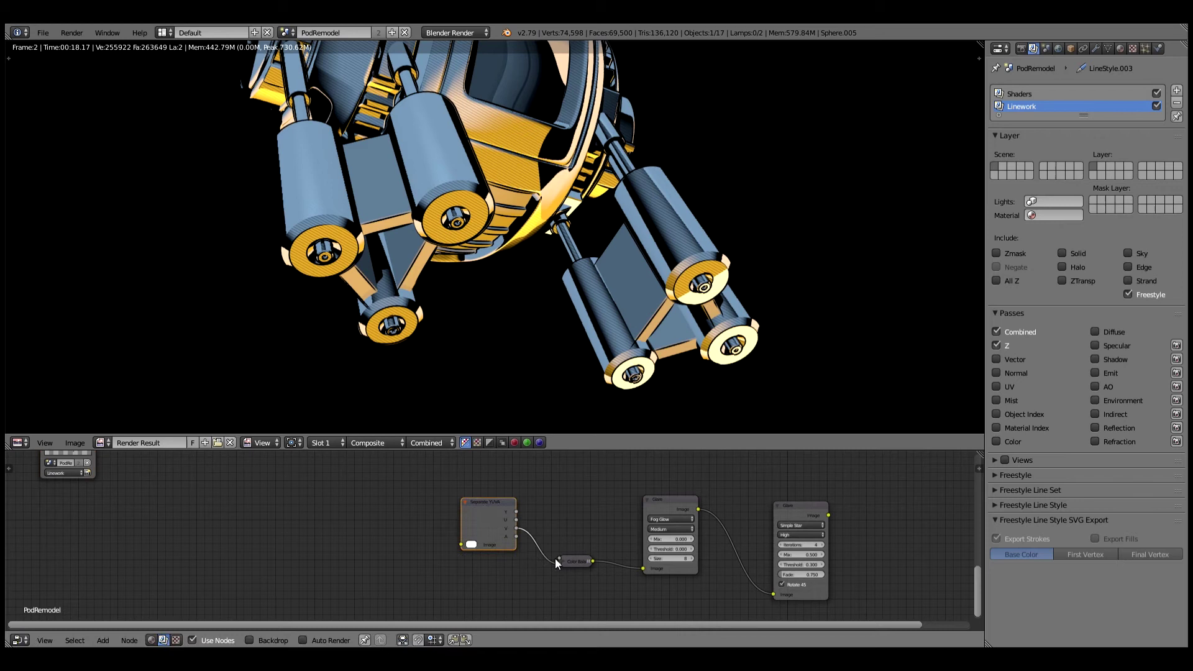
left_click_drag(555, 558, 569, 530)
left_click(571, 531)
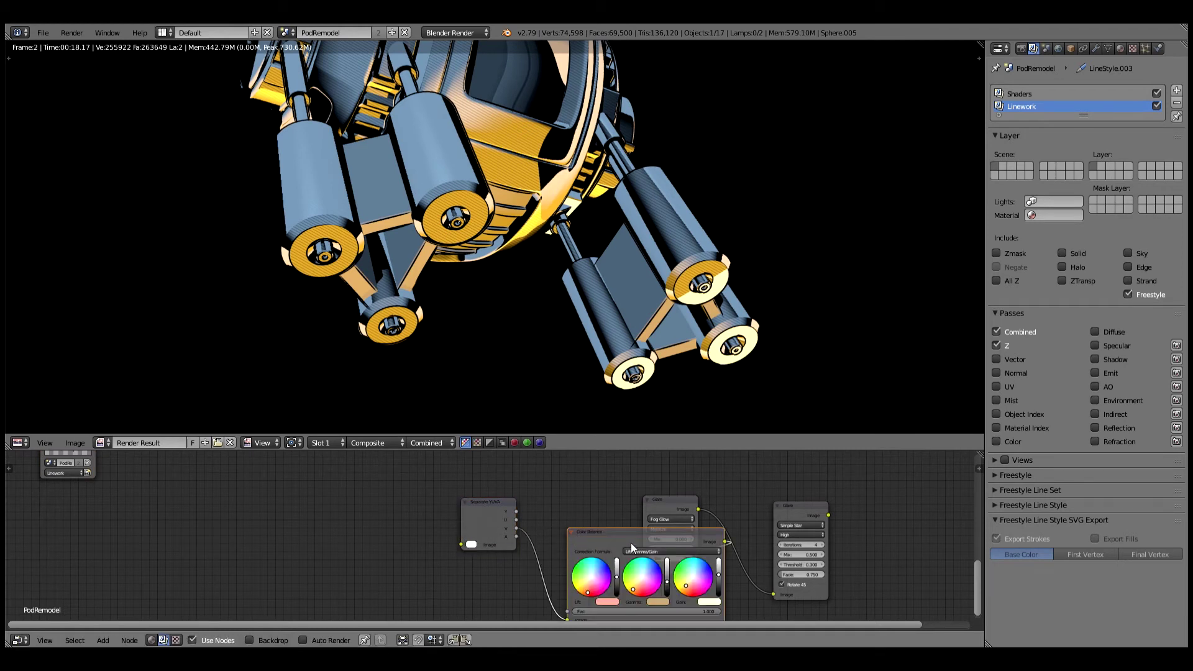
left_click_drag(804, 509, 935, 517)
left_click_drag(667, 500, 804, 507)
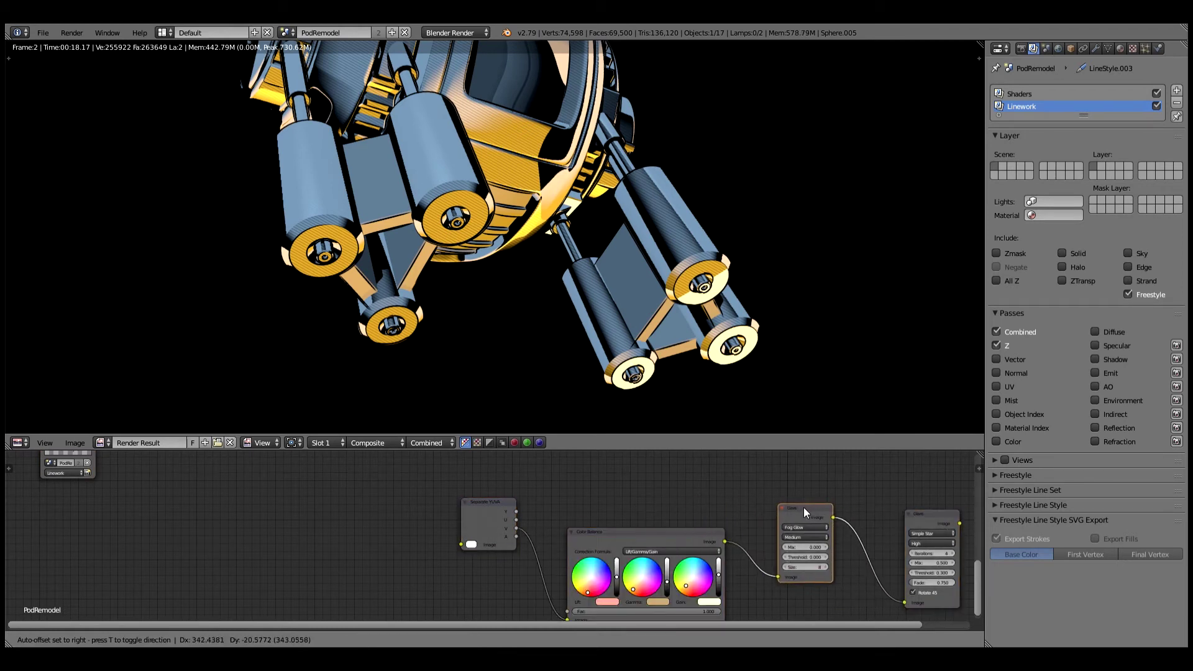
left_click(493, 526)
- Move the Viewer node out to the right and the small nodes up out of the way
scroll(484, 527, "up", 3)
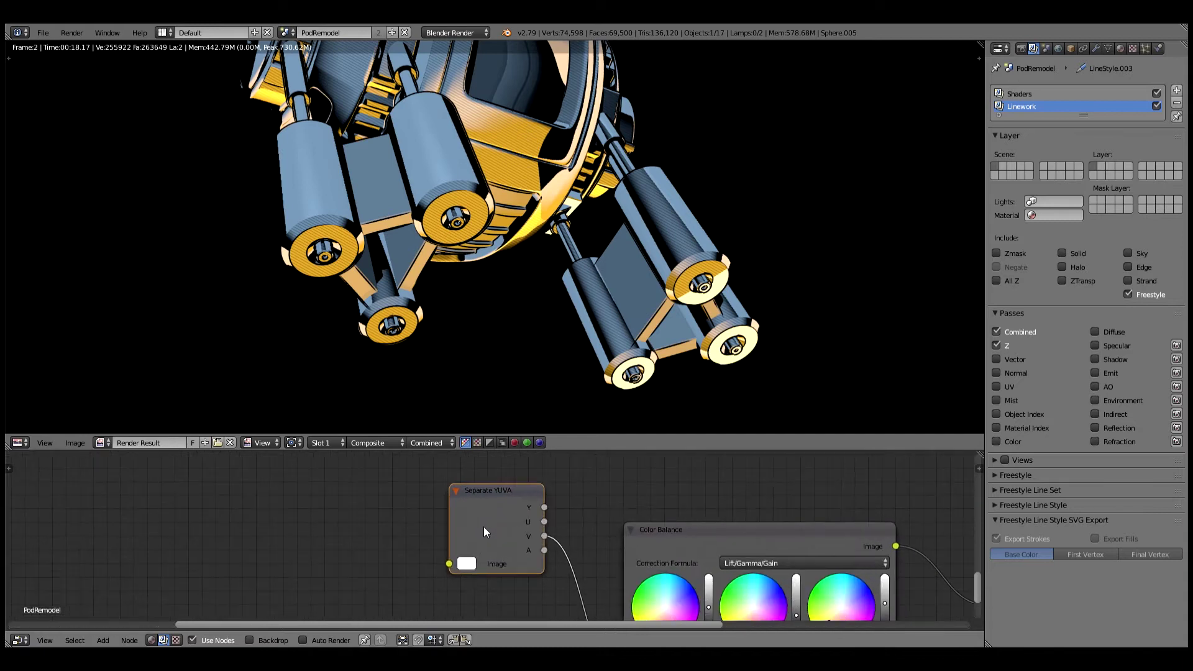
scroll(293, 530, "down", 5)
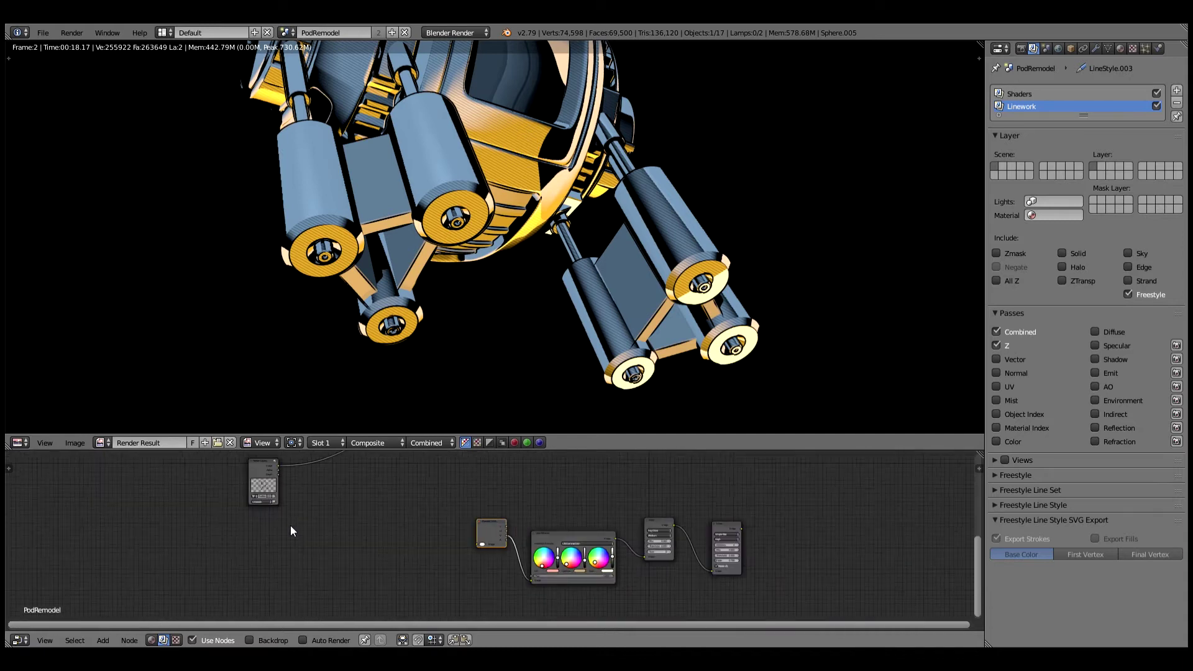
middle_click_drag(307, 514, 323, 538)
left_click_drag(567, 509, 825, 529)
middle_click_drag(572, 567, 587, 532)
left_click_drag(527, 597, 535, 519)
middle_click_drag(356, 495, 385, 564)
scroll(300, 506, "up", 2)
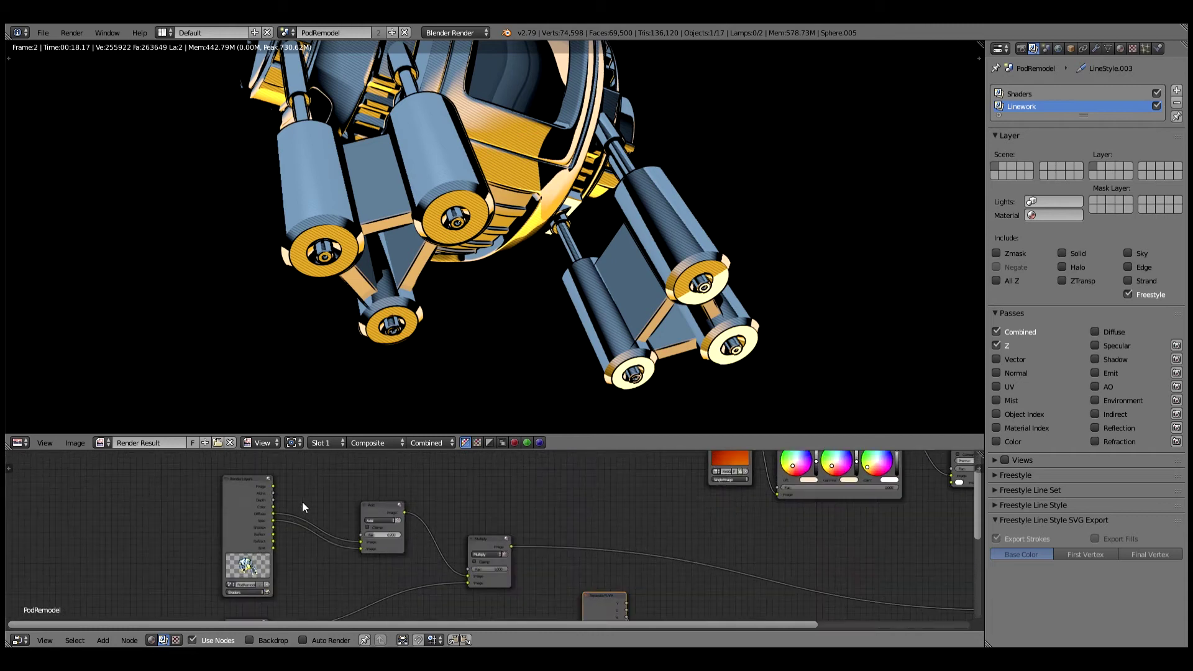
- Link the Render Layers Image output into the Separate YUVA node's Image input
left_click_drag(273, 487, 562, 585)
middle_click_drag(570, 585, 576, 542)
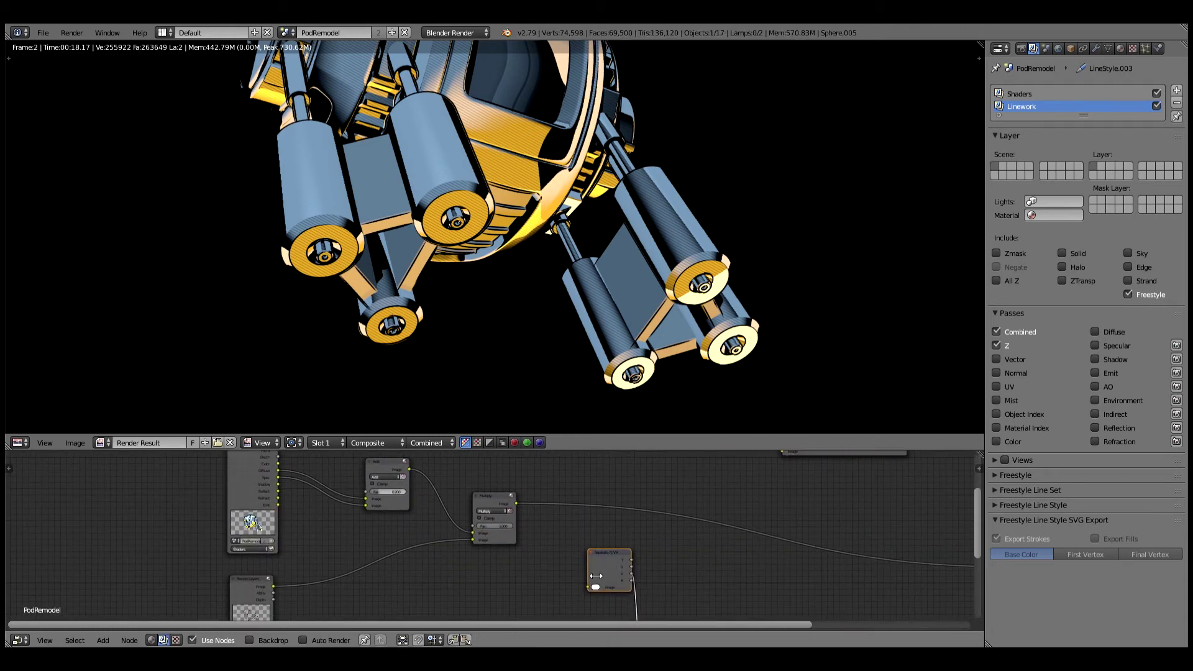
middle_click_drag(290, 472, 278, 486)
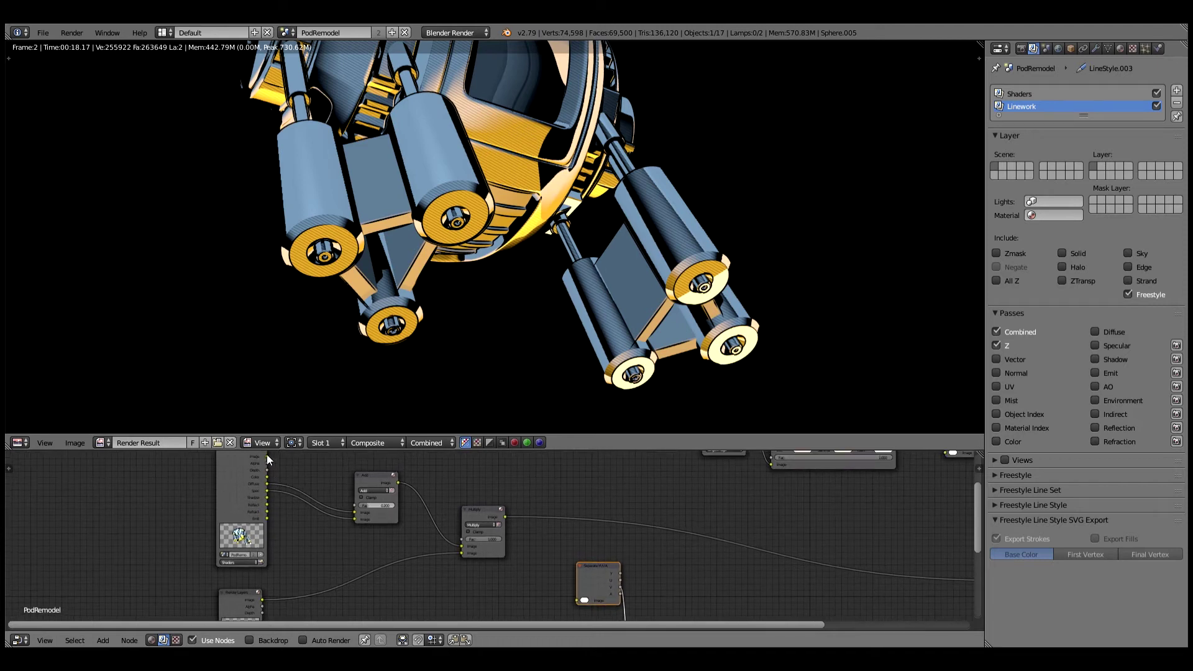
left_click_drag(266, 456, 580, 600)
middle_click_drag(639, 586, 362, 568)
left_click_drag(344, 570, 730, 581)
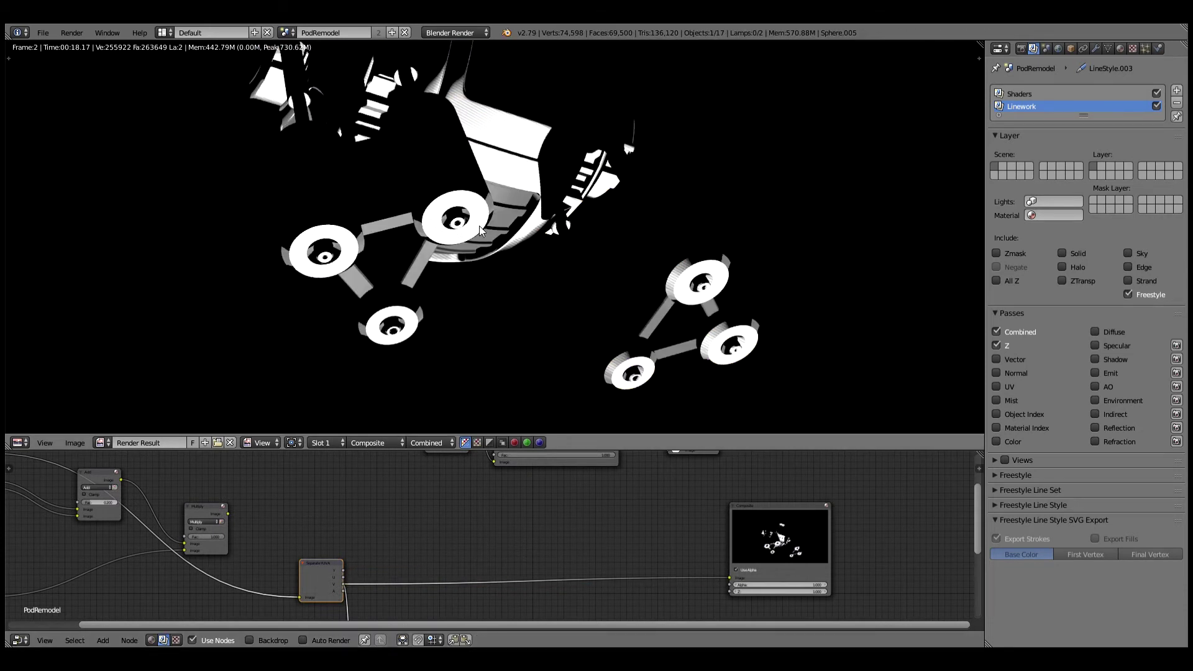
- Drop the Color Balance node onto the Separate YUVA link, tinting the pod mask orange-gold
scroll(479, 225, "down", 2)
scroll(517, 274, "up", 2)
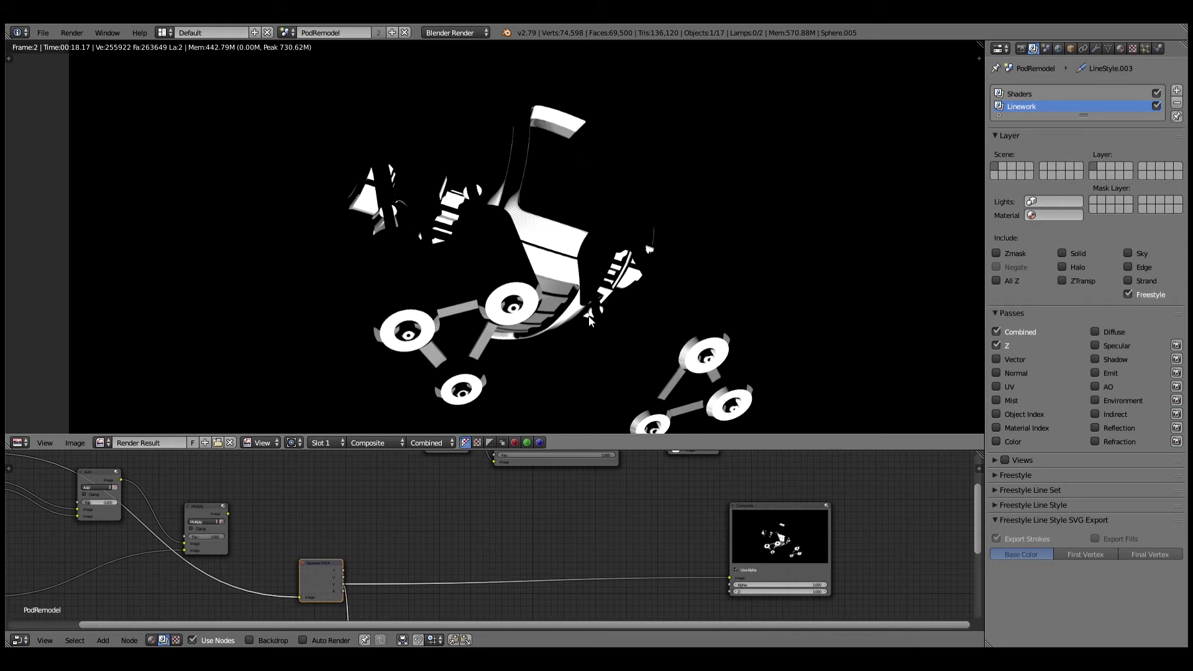
middle_click_drag(570, 314, 558, 270)
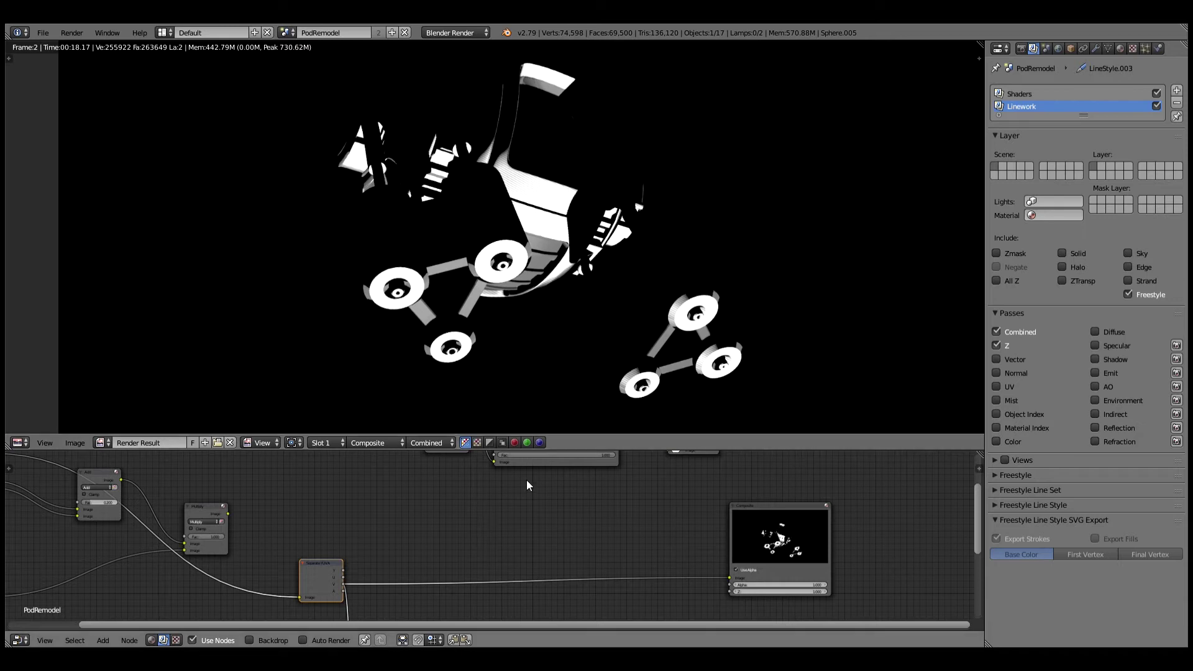
middle_click_drag(431, 512, 465, 490)
scroll(348, 509, "up", 3)
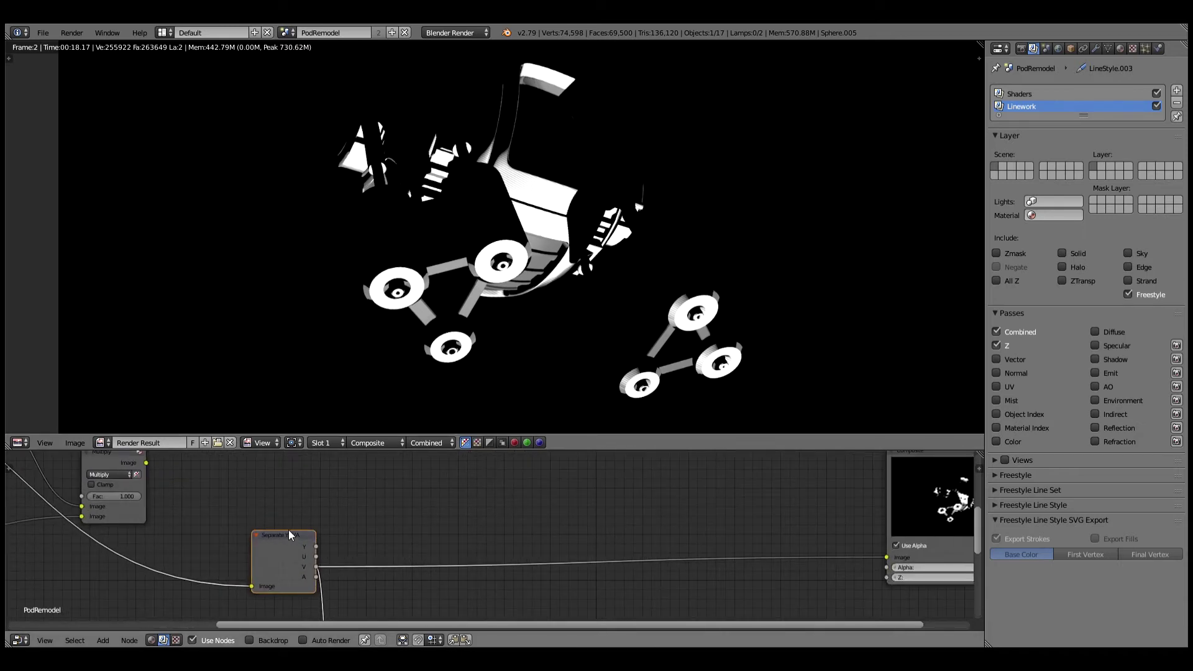
scroll(445, 516, "down", 2)
middle_click_drag(445, 516, 461, 472)
left_click_drag(407, 614, 725, 488)
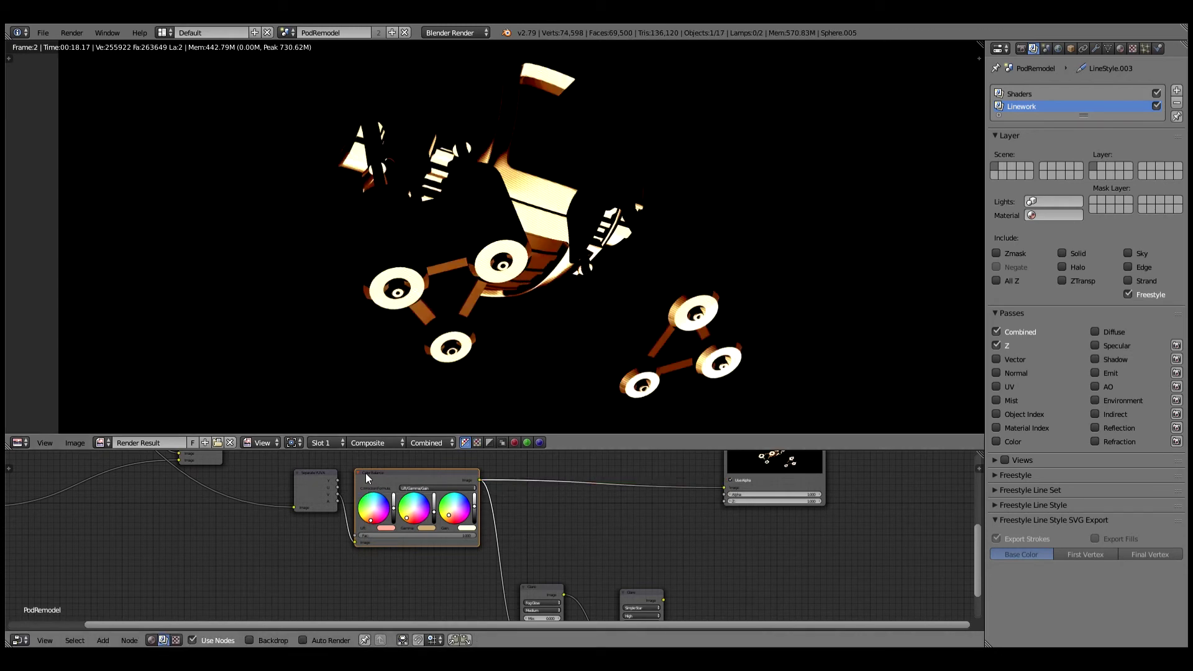
- Connect the Glare node's Image output to the Composite node's Image input
scroll(334, 467, "up", 1)
middle_click_drag(568, 513, 333, 512)
scroll(430, 509, "down", 1)
left_click_drag(493, 492, 586, 527)
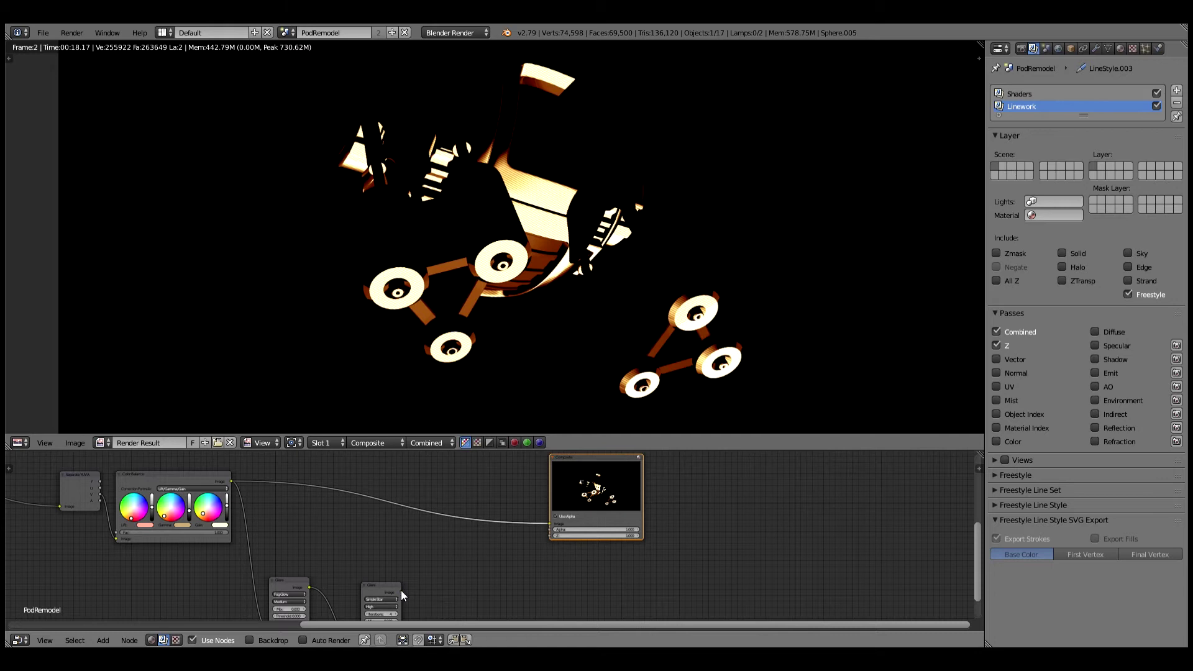
left_click_drag(401, 590, 551, 523)
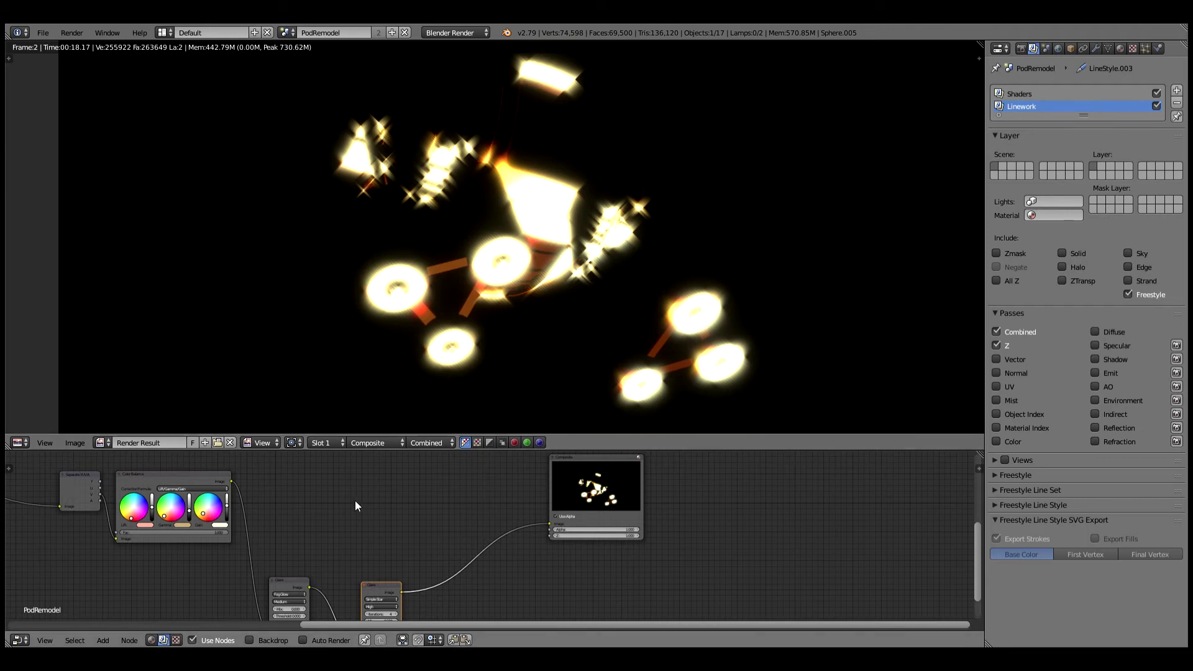
- Raise the Simple Star glare Threshold to 0.400 and Mix to 0.600
middle_click_drag(356, 500, 420, 582)
scroll(419, 545, "up", 3)
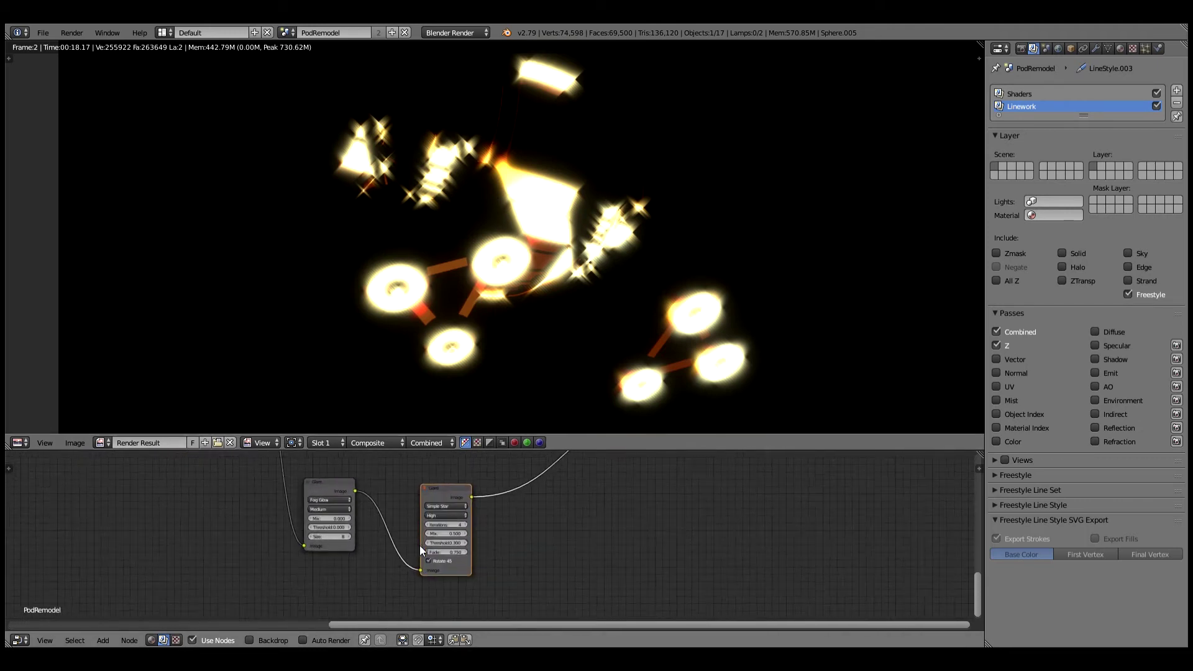
left_click(461, 544)
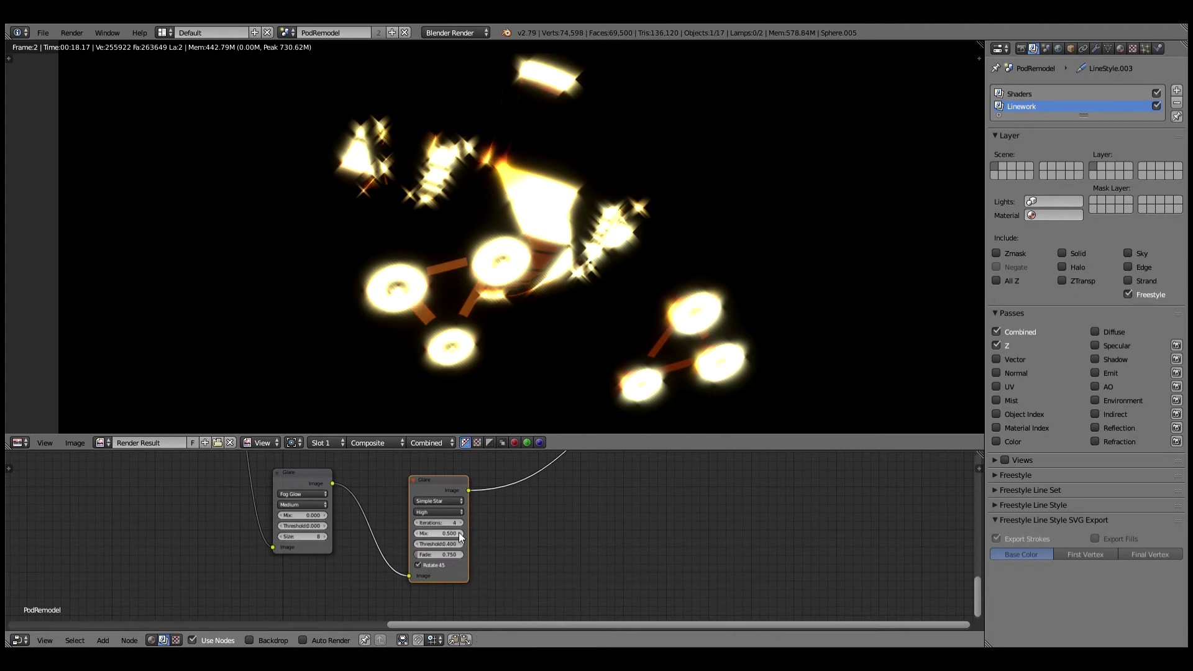
left_click(460, 532)
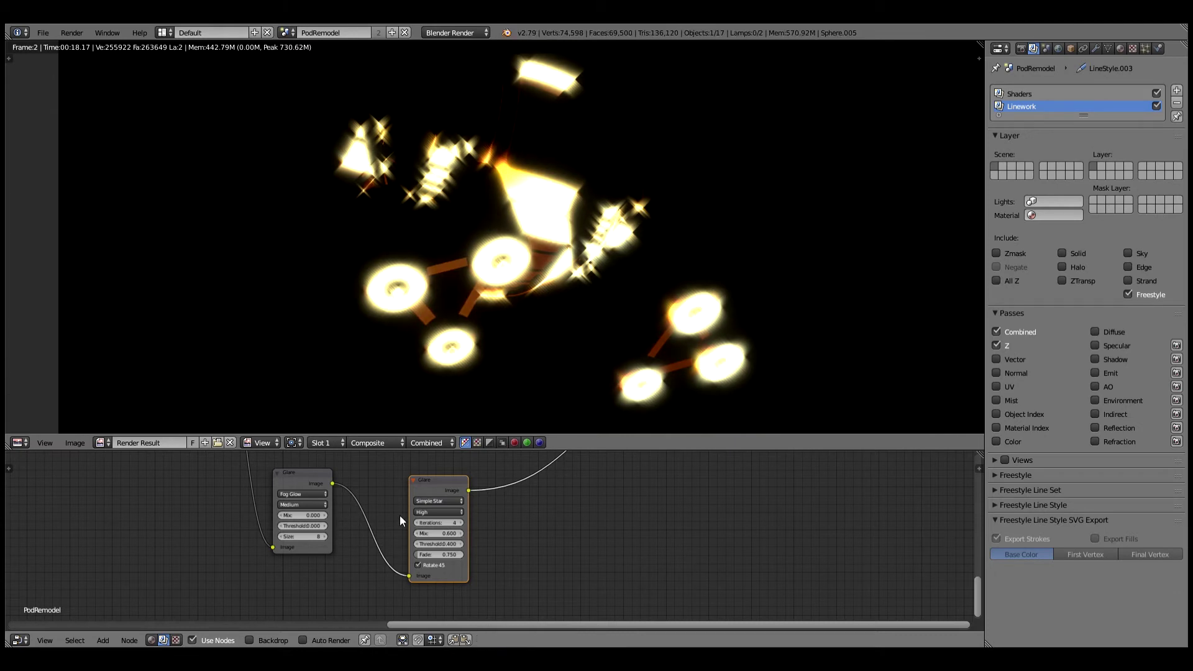
scroll(400, 516, "down", 4)
middle_click_drag(415, 502, 617, 594)
left_click_drag(390, 508, 380, 496)
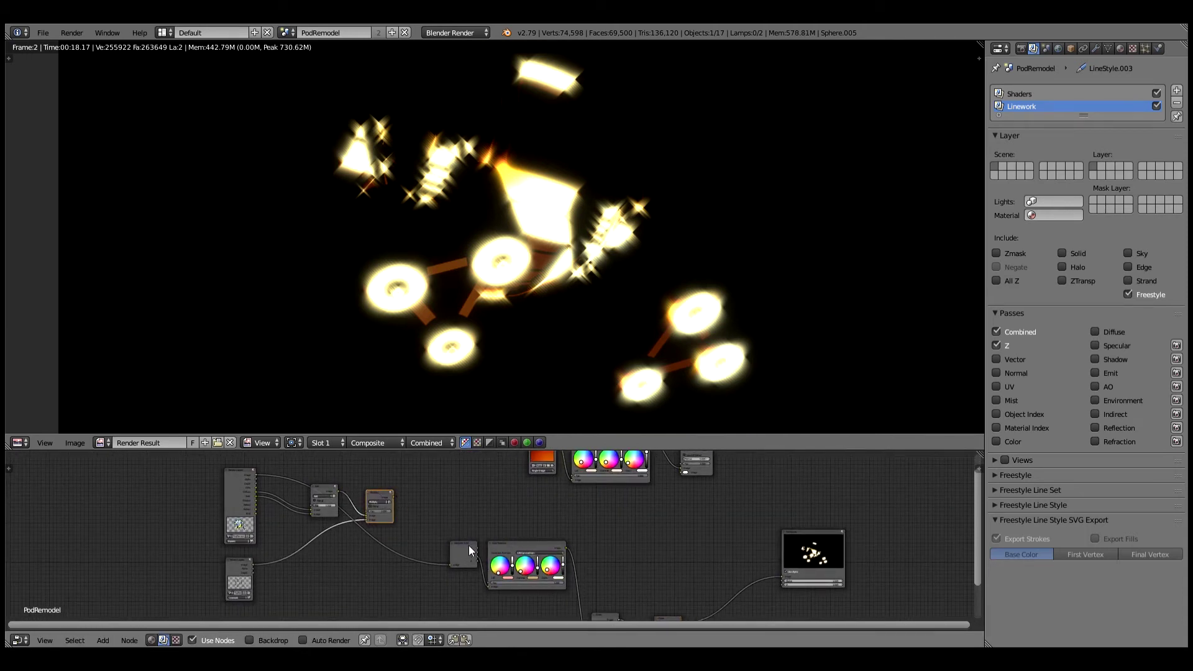
- Rearrange the Viewer, Color Balance and neighbouring small nodes to make room
left_click_drag(468, 545, 433, 594)
left_click_drag(504, 542, 491, 603)
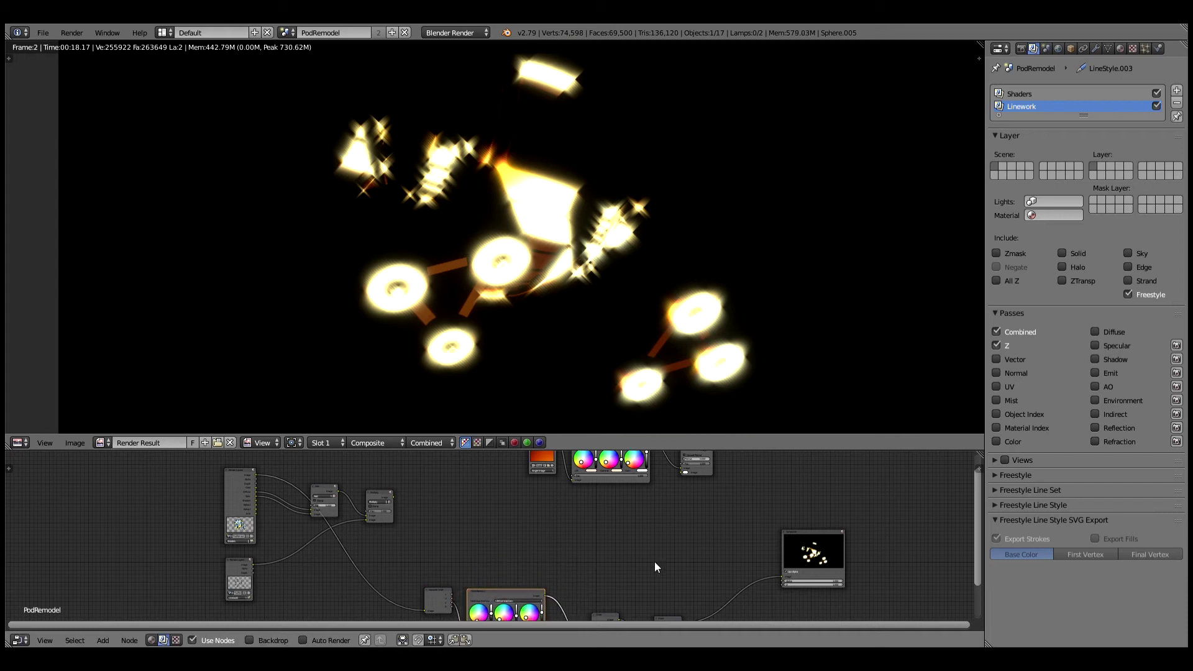
middle_click_drag(655, 564, 591, 509)
left_click_drag(548, 575, 532, 556)
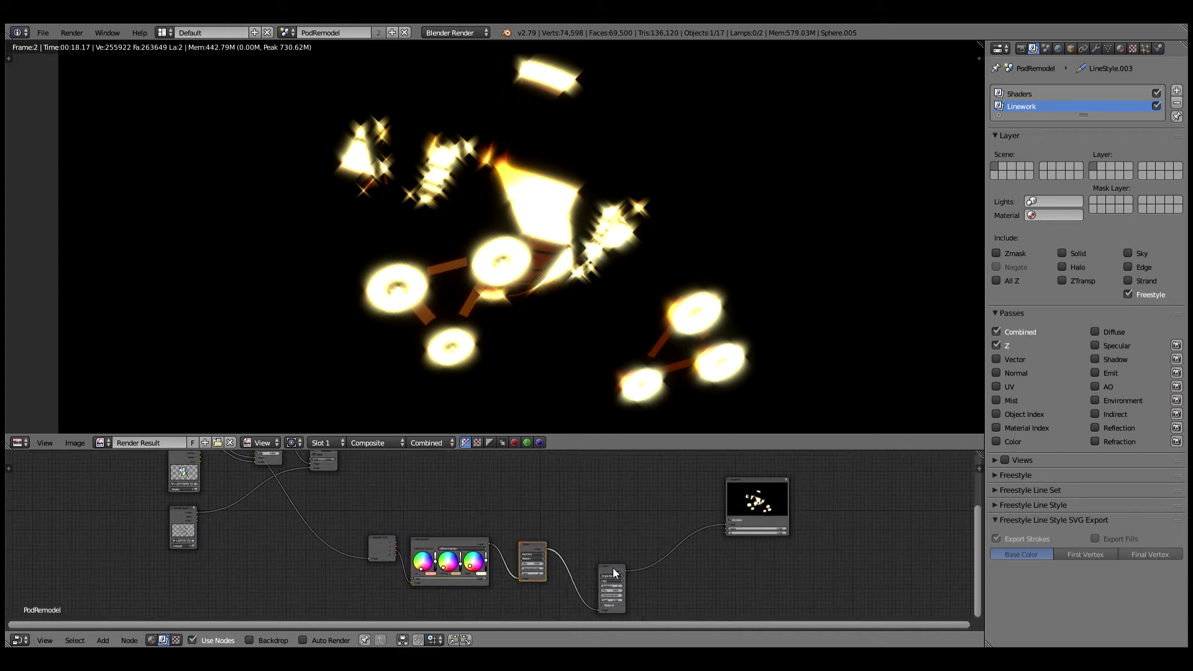
left_click_drag(612, 575, 598, 556)
middle_click_drag(466, 498, 466, 542)
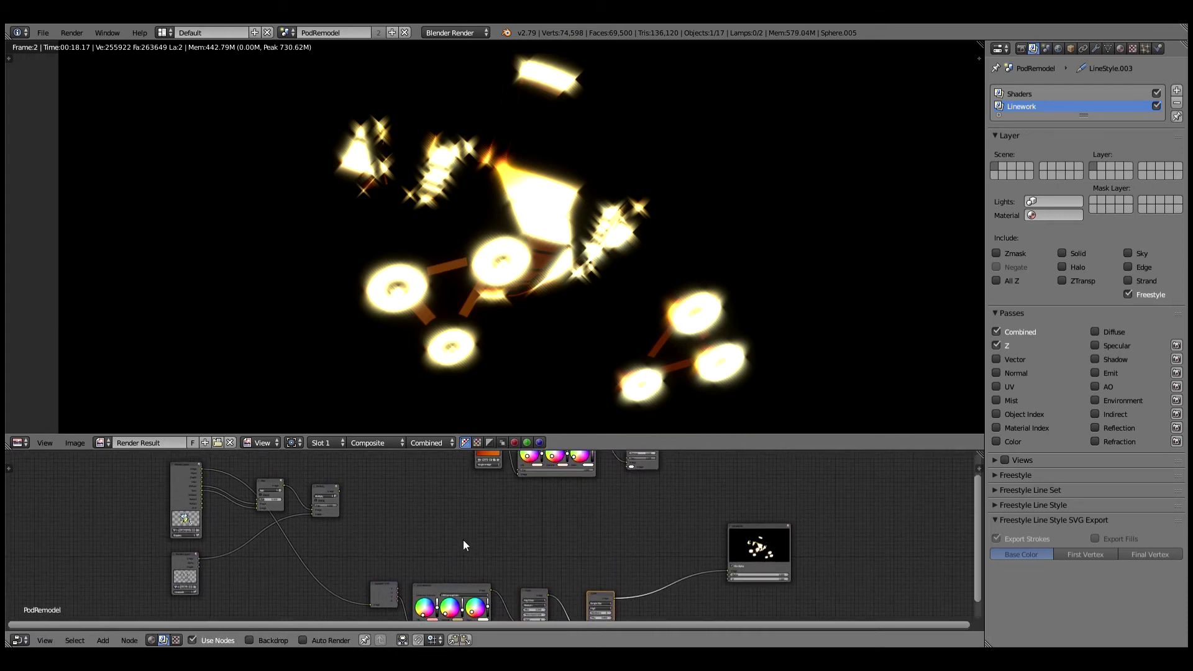
- Duplicate a mix node, wire the glow and pod render into it, and feed the Composite
left_click(328, 494)
left_click(268, 484)
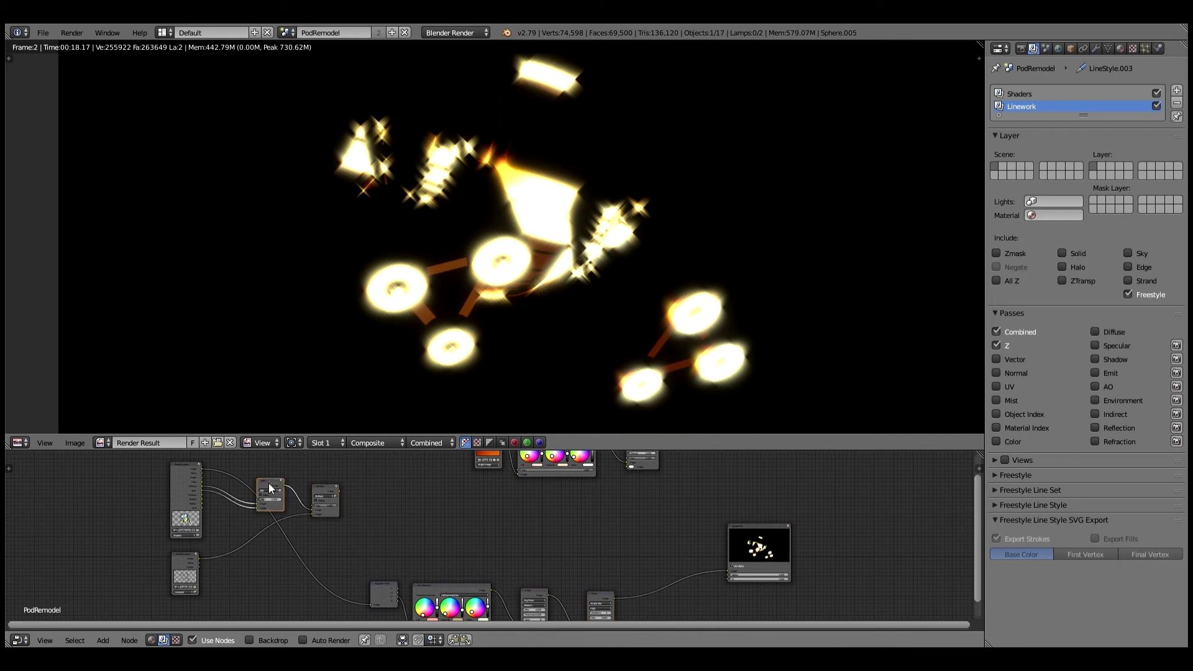
key("shift+d")
left_click(442, 511)
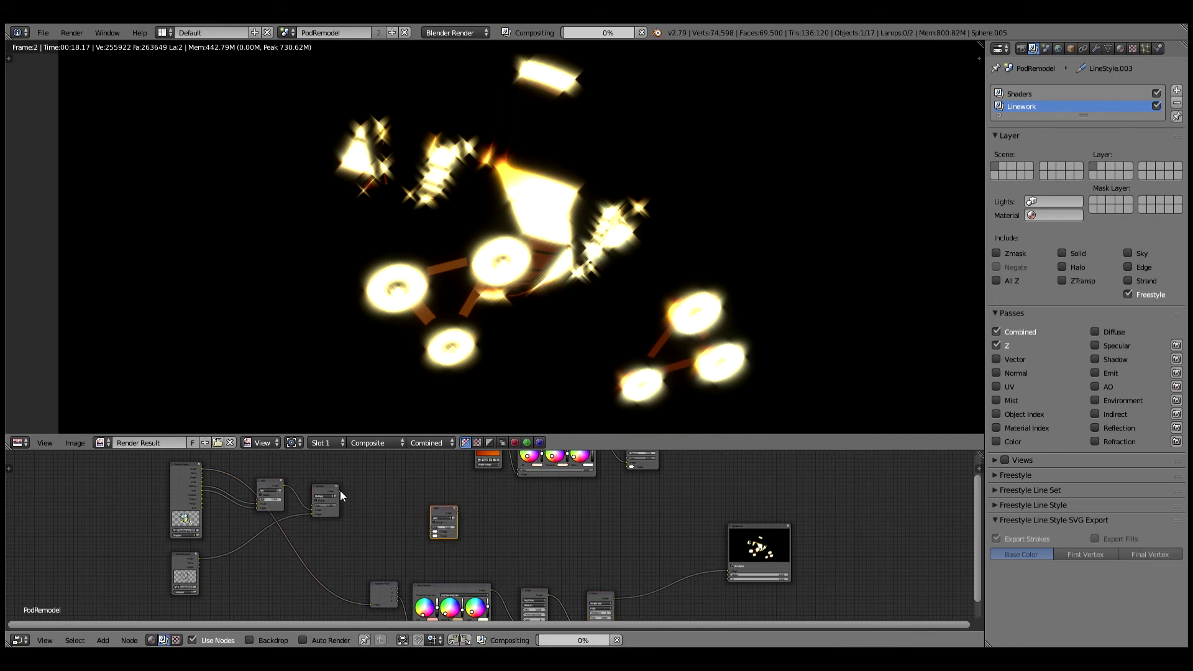
left_click_drag(340, 493, 636, 534)
left_click_drag(615, 597, 727, 572)
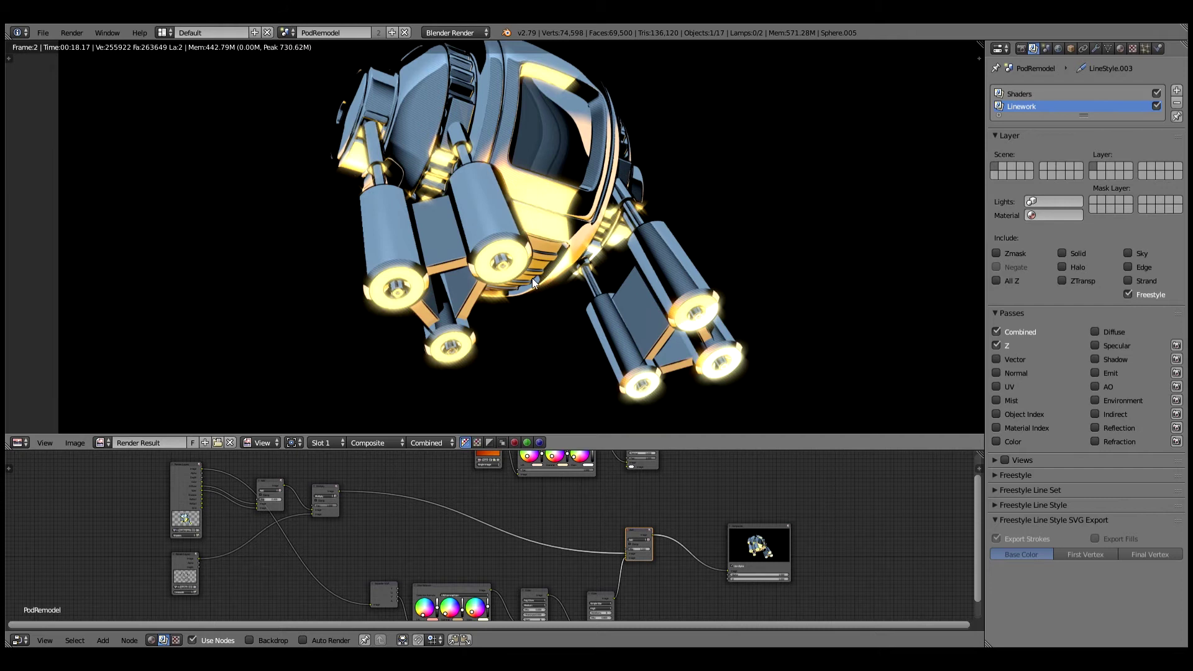
key("j")
key("j")
scroll(539, 293, "down", 1)
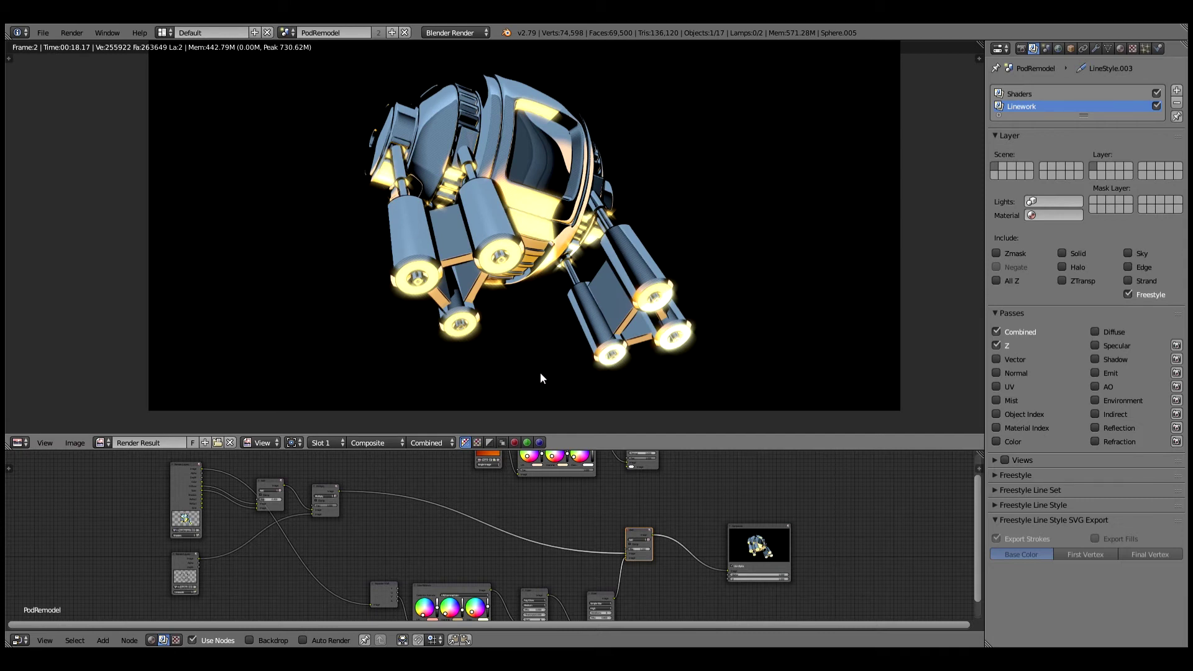
- Switch the render preview to the Shaders layer
mouse_move(181, 488)
left_mouse_down()
mouse_move(166, 486)
mouse_move(179, 486)
left_mouse_up()
left_click(279, 483)
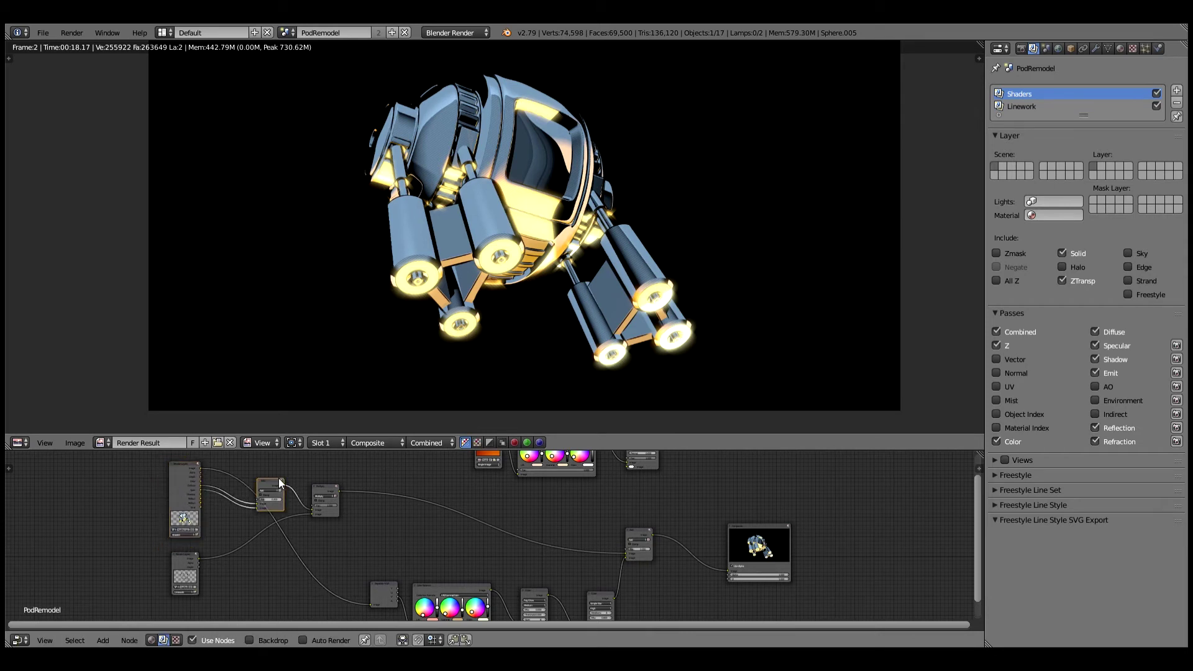
middle_click_drag(398, 500, 472, 511)
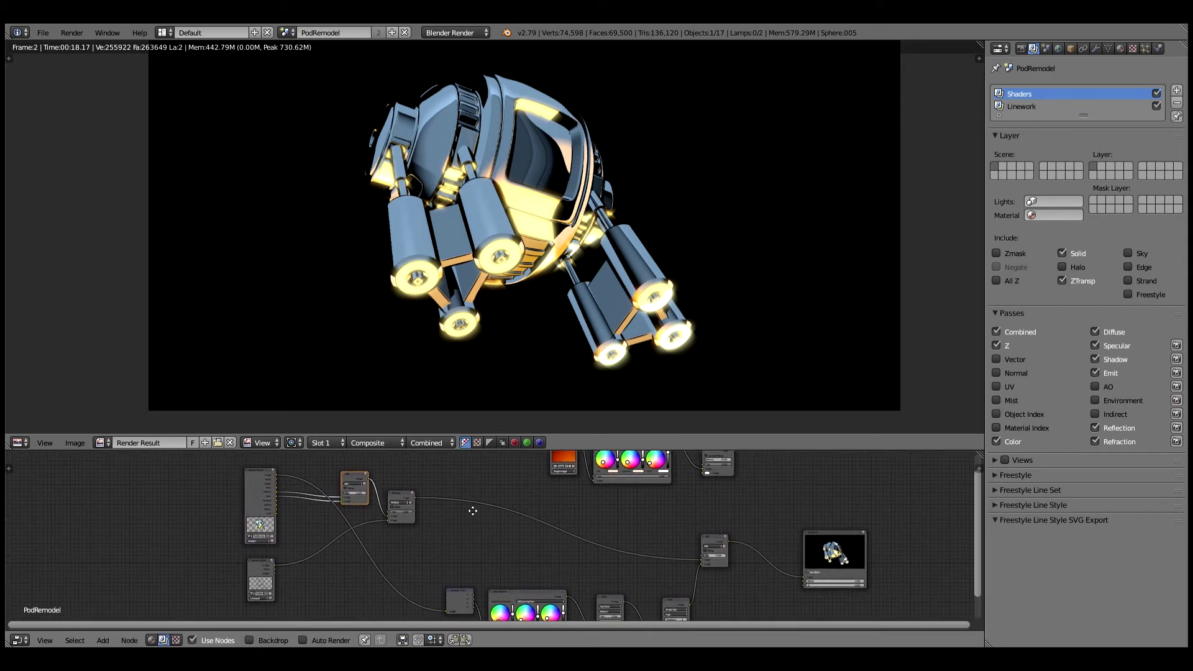
left_click(392, 444)
left_click(393, 415)
- Step through the Spec, Shadow, Emit and Color passes, ending on Reflect
left_click(438, 441)
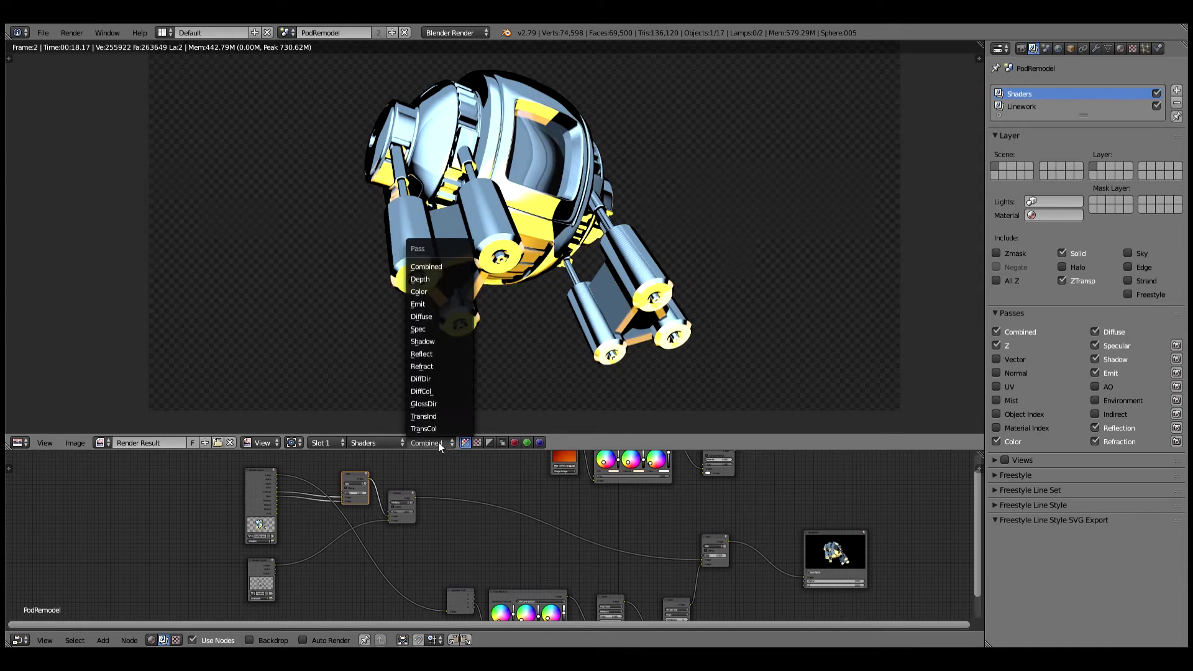
left_click(455, 327)
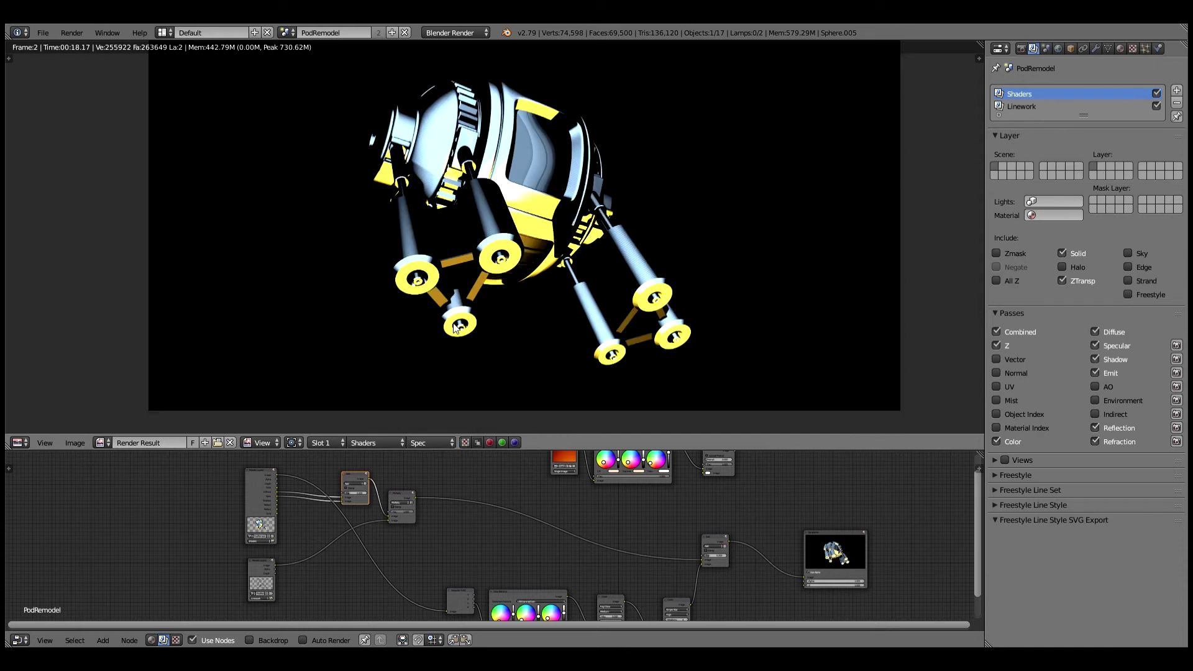
left_click(429, 442)
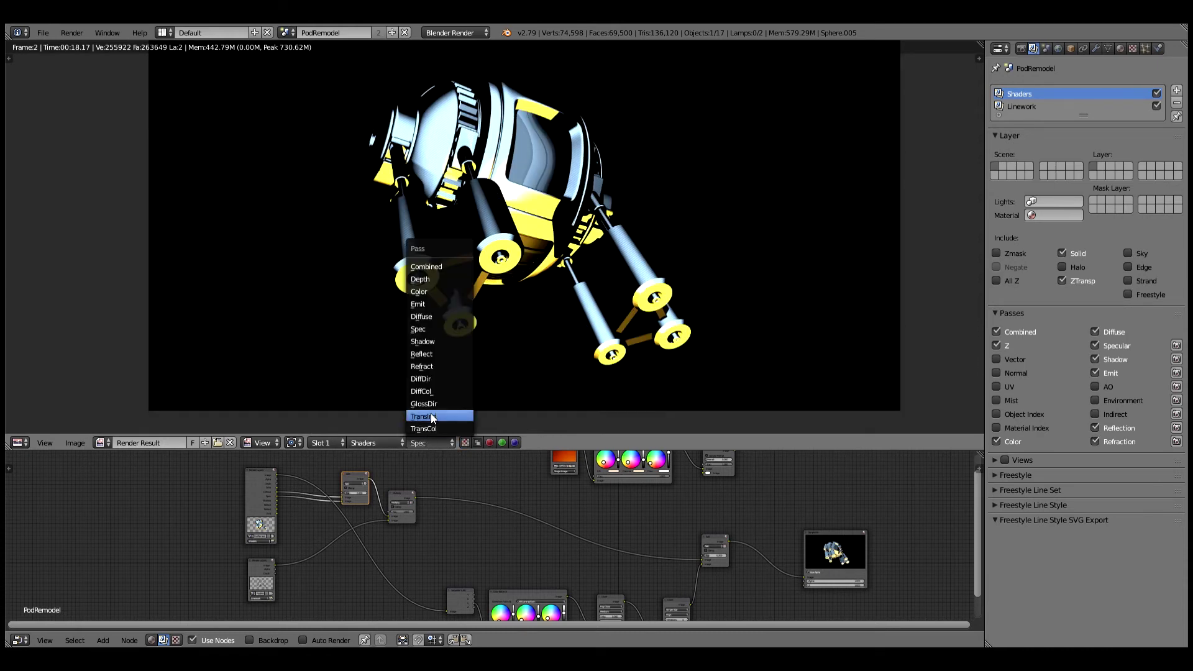
left_click(437, 341)
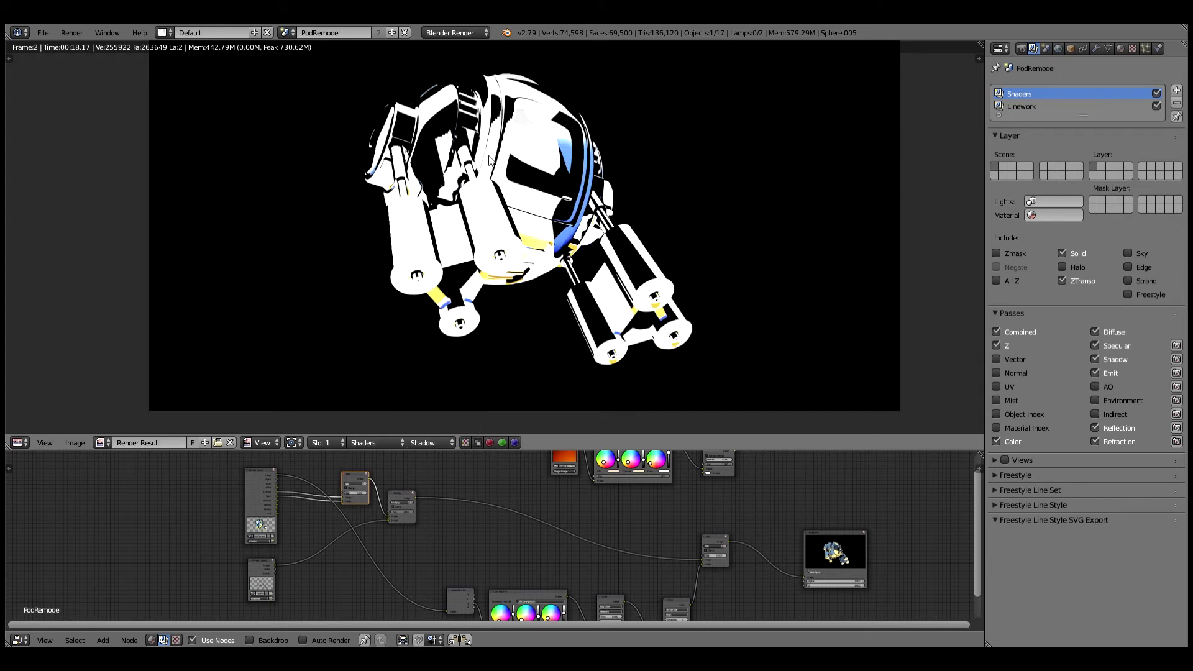
left_click(420, 445)
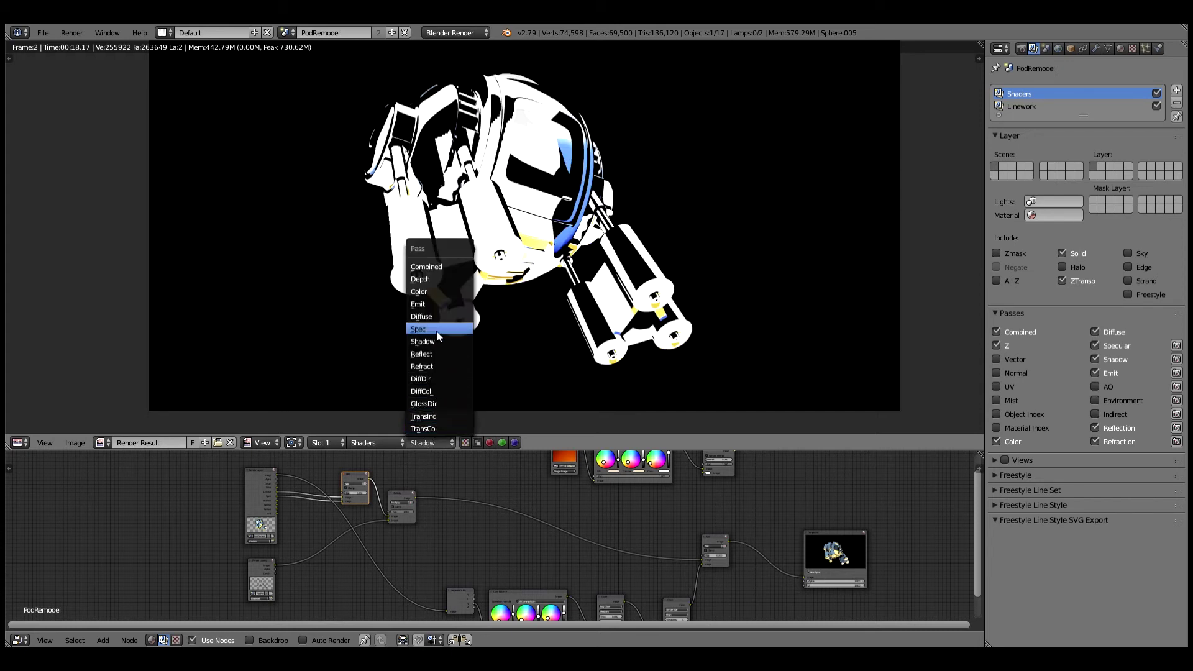
left_click(437, 304)
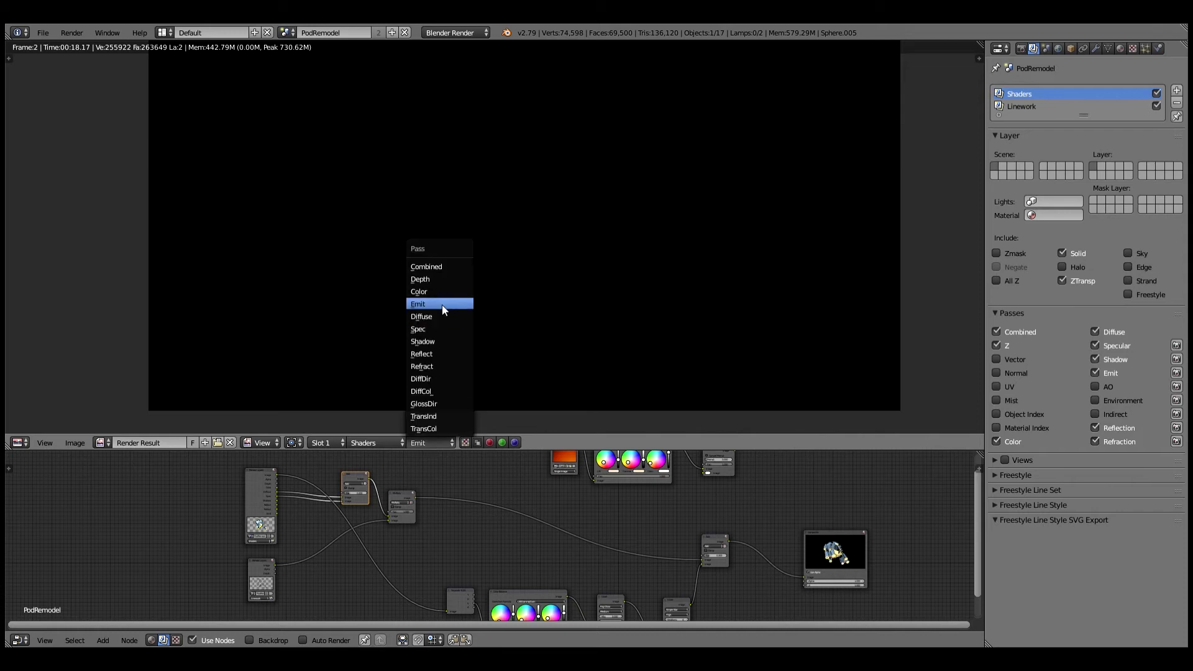
left_click(442, 291)
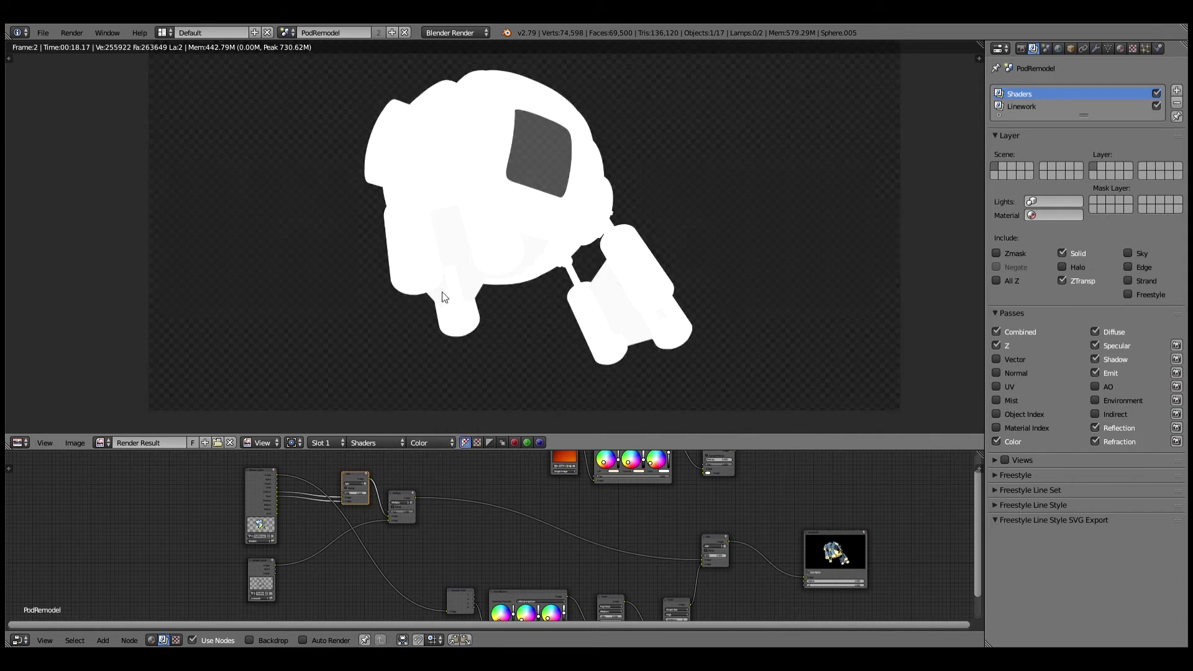
left_click(424, 442)
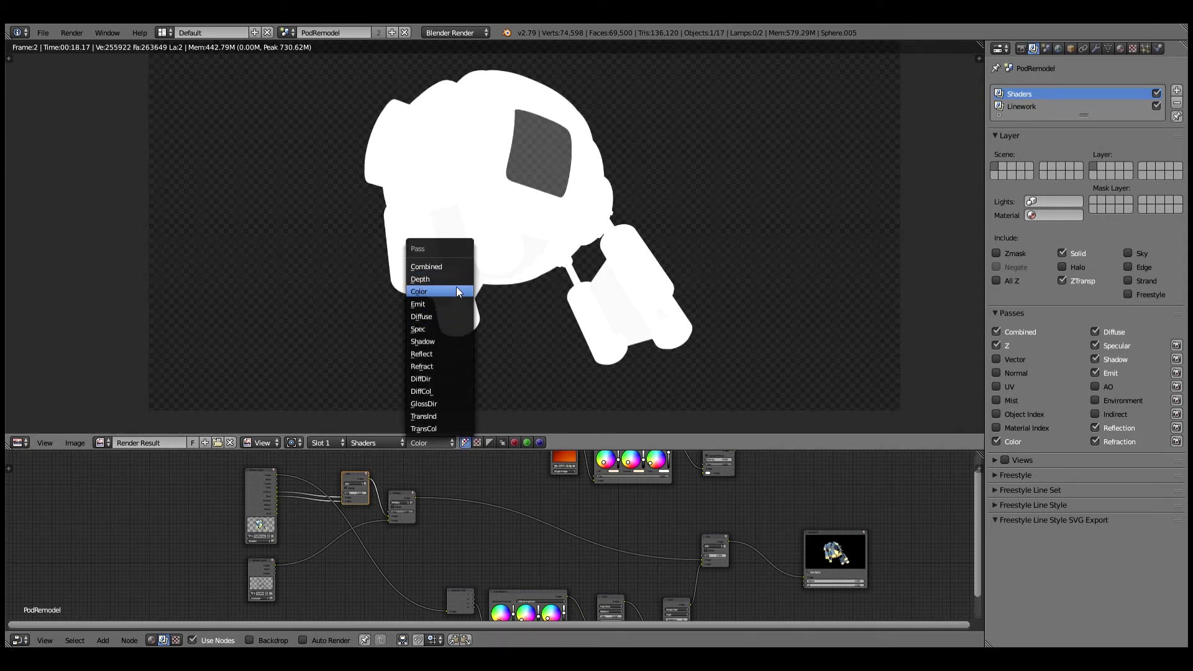
left_click(446, 357)
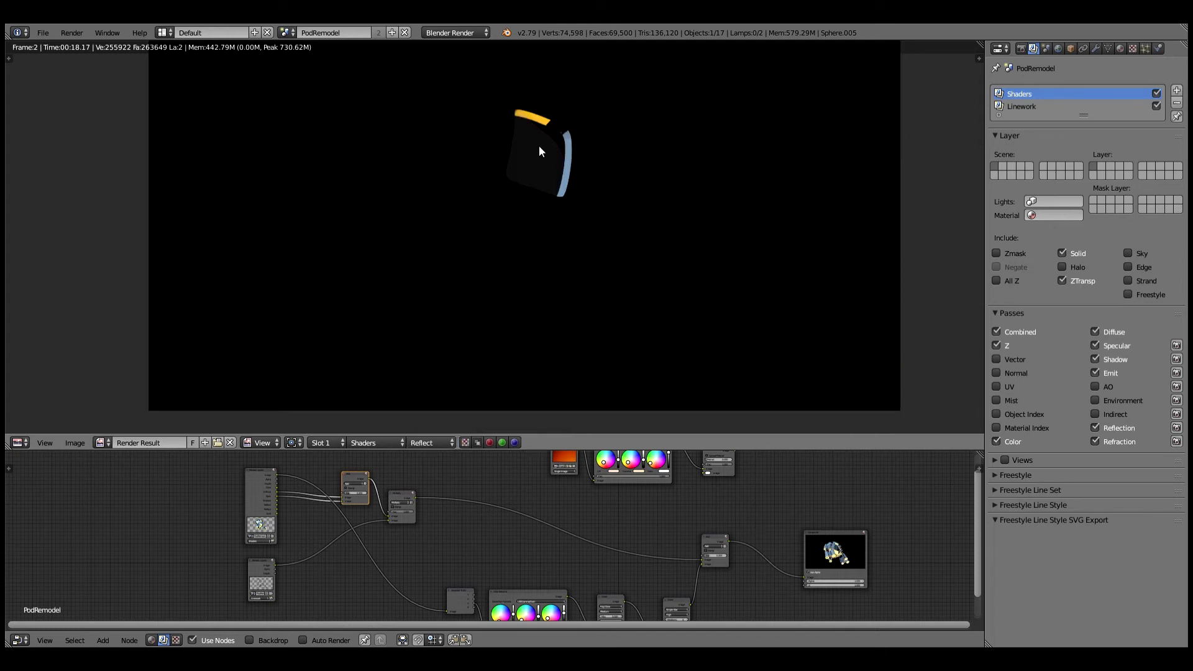
- Space out the Add and Multiply nodes and preview the final composite
left_click_drag(404, 505, 414, 502)
middle_click_drag(414, 502, 551, 528)
scroll(412, 501, "up", 2)
left_click_drag(427, 485, 401, 479)
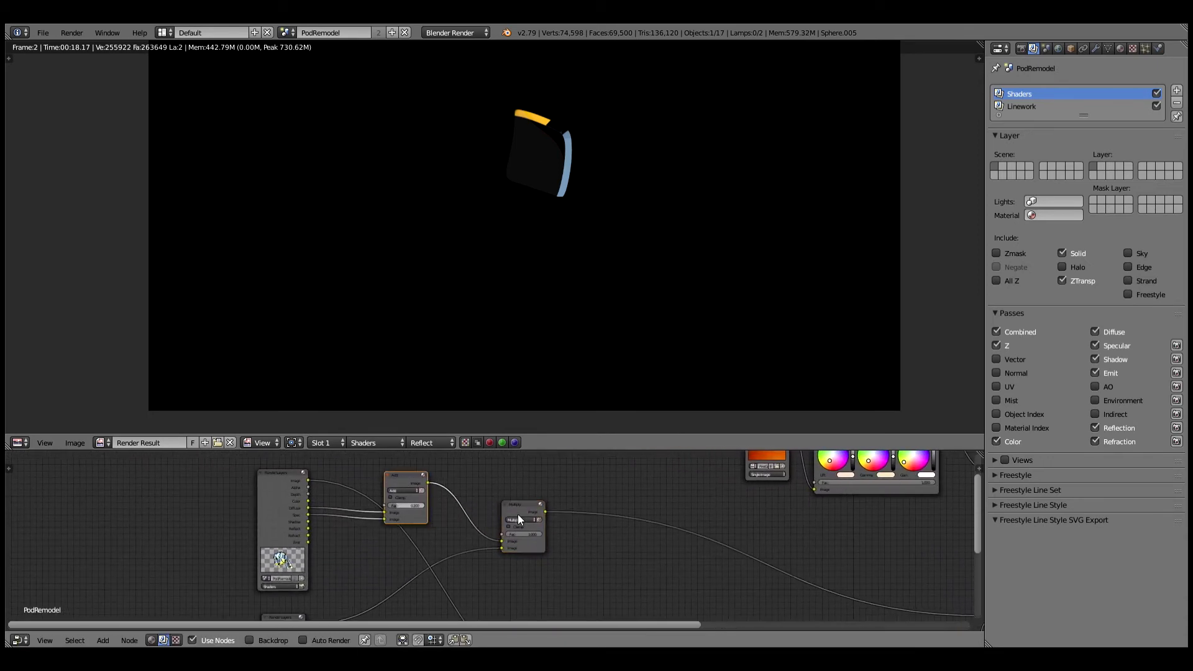
left_click_drag(518, 503, 592, 509)
scroll(679, 543, "down", 1)
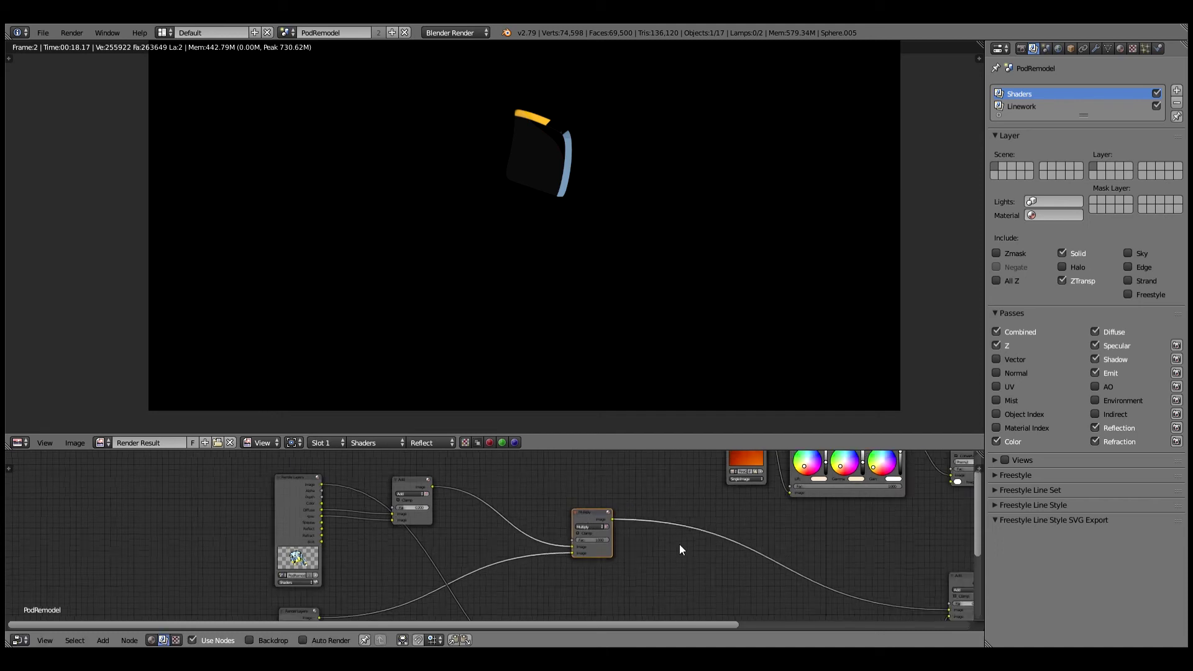
left_click(391, 443)
left_click(375, 424)
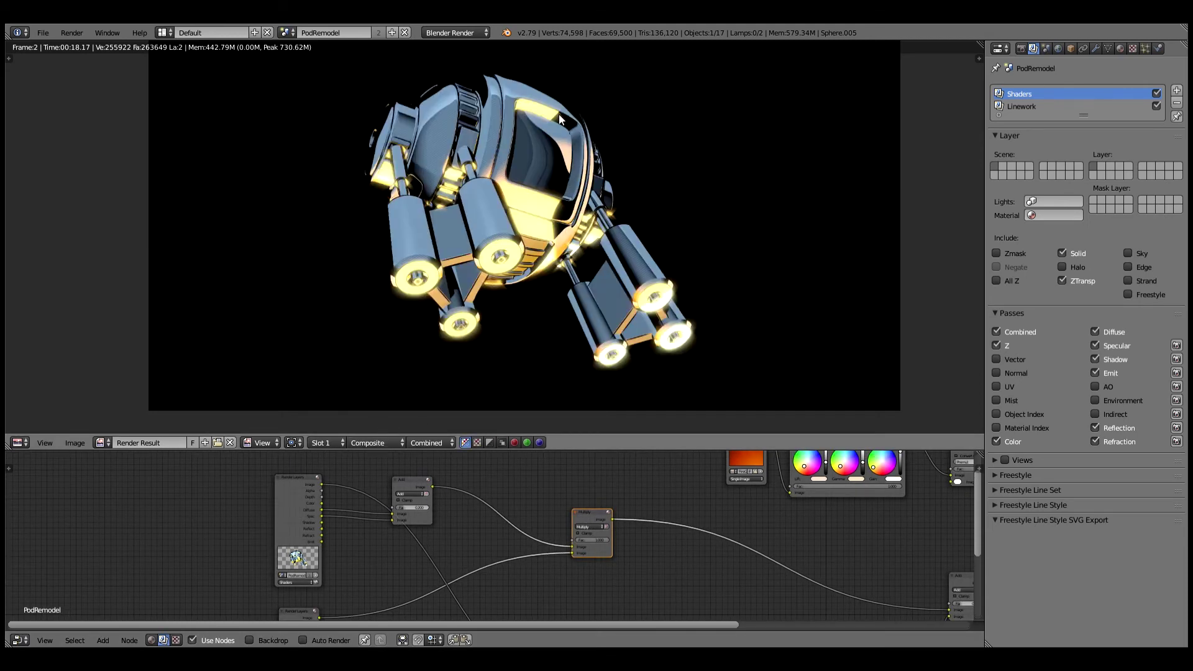
- Insert a copy of the Add node before Multiply, fed by the Reflect pass, factor 1
middle_click_drag(497, 462, 549, 452)
left_click(461, 475)
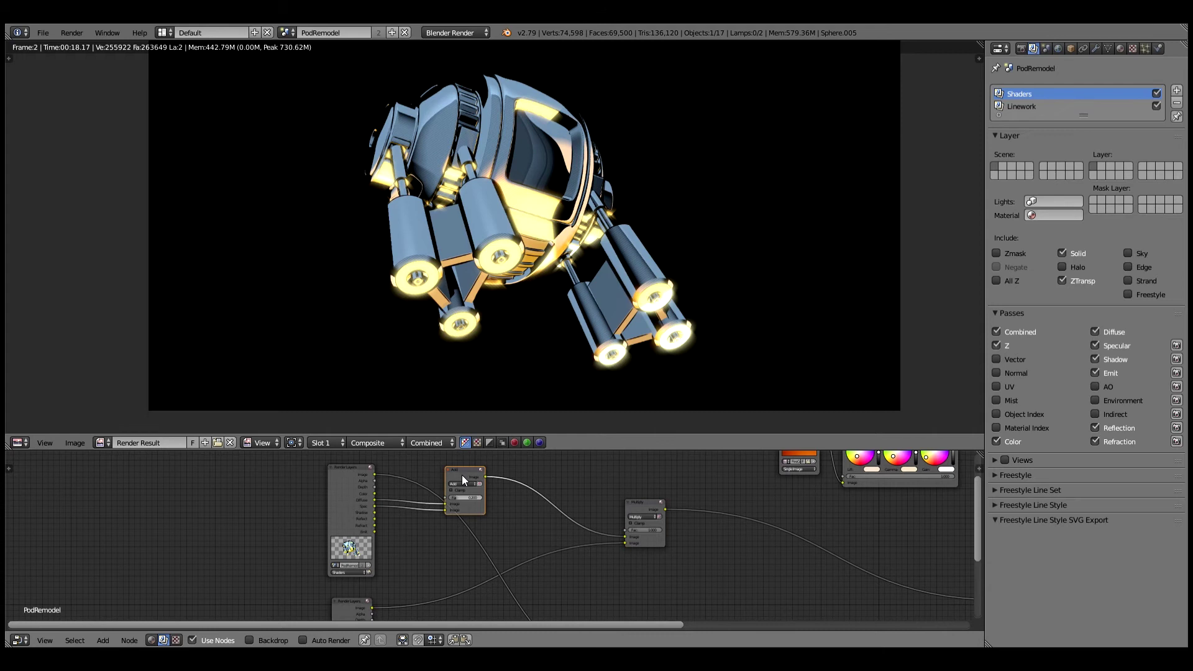
key("shift+d")
left_click(551, 493)
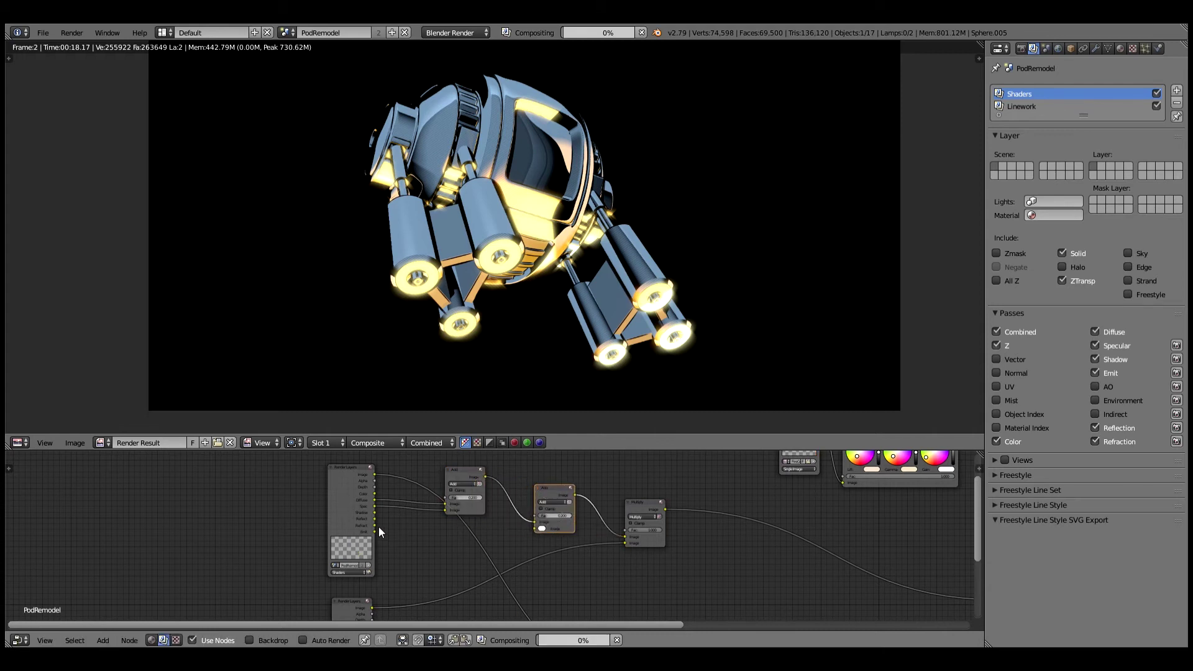
left_click_drag(374, 520, 534, 528)
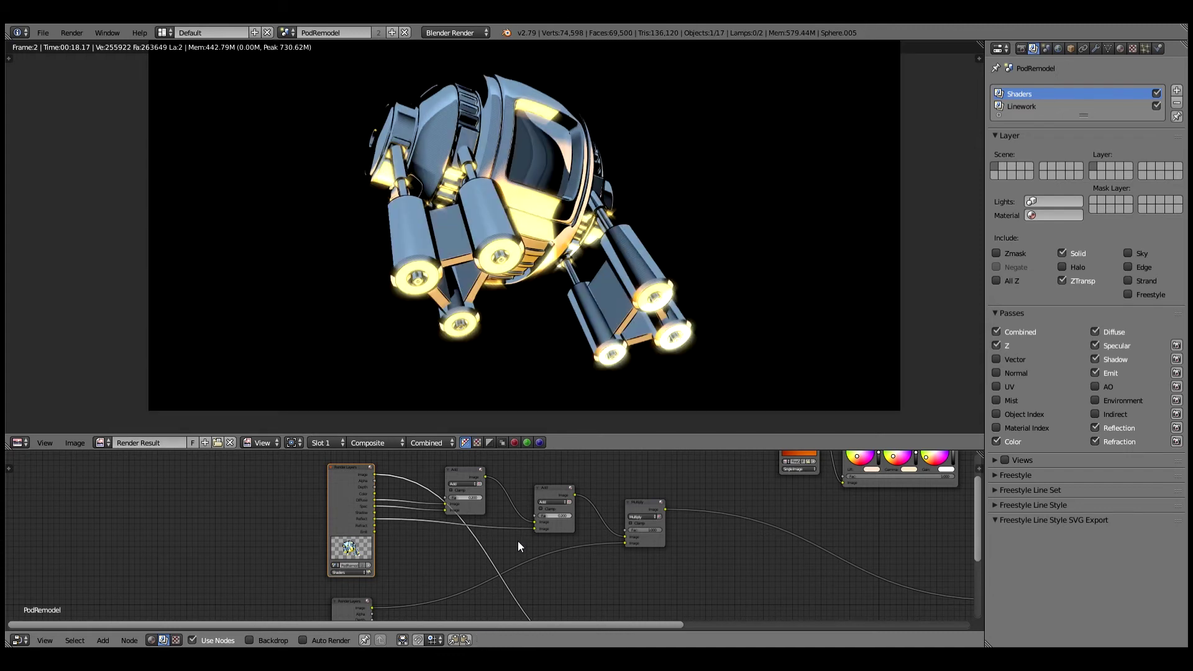
left_click(555, 515)
type("1")
key("Return")
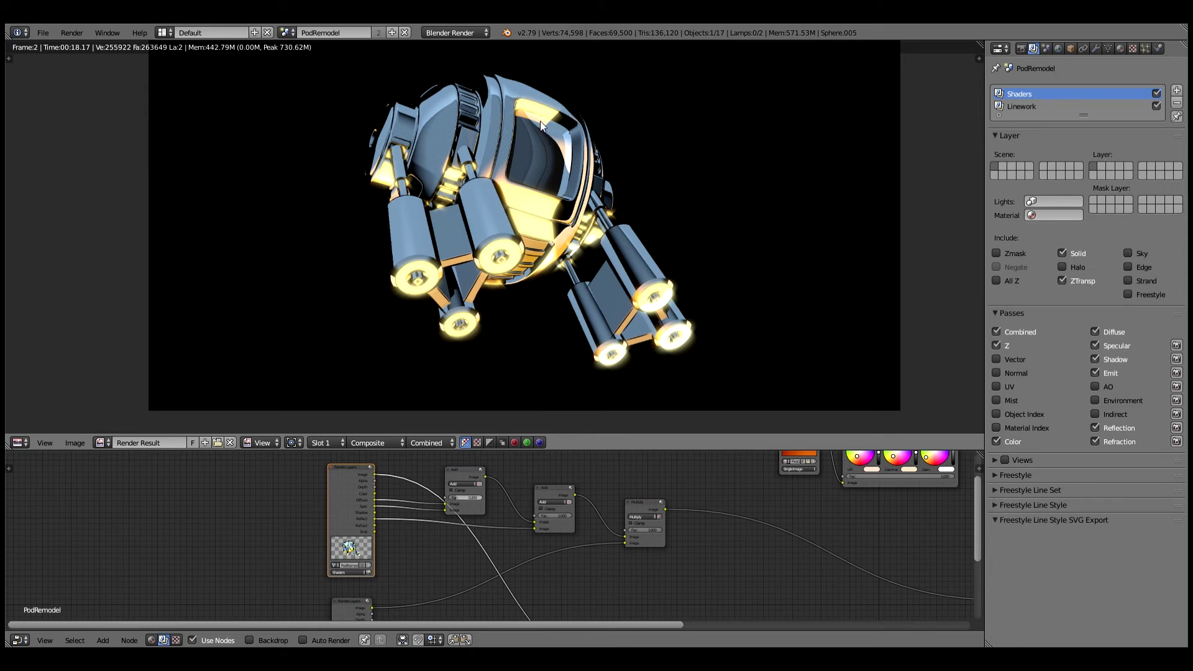
- Set the new node's blend type to Screen with factor 0.4
scroll(535, 491, "up", 4)
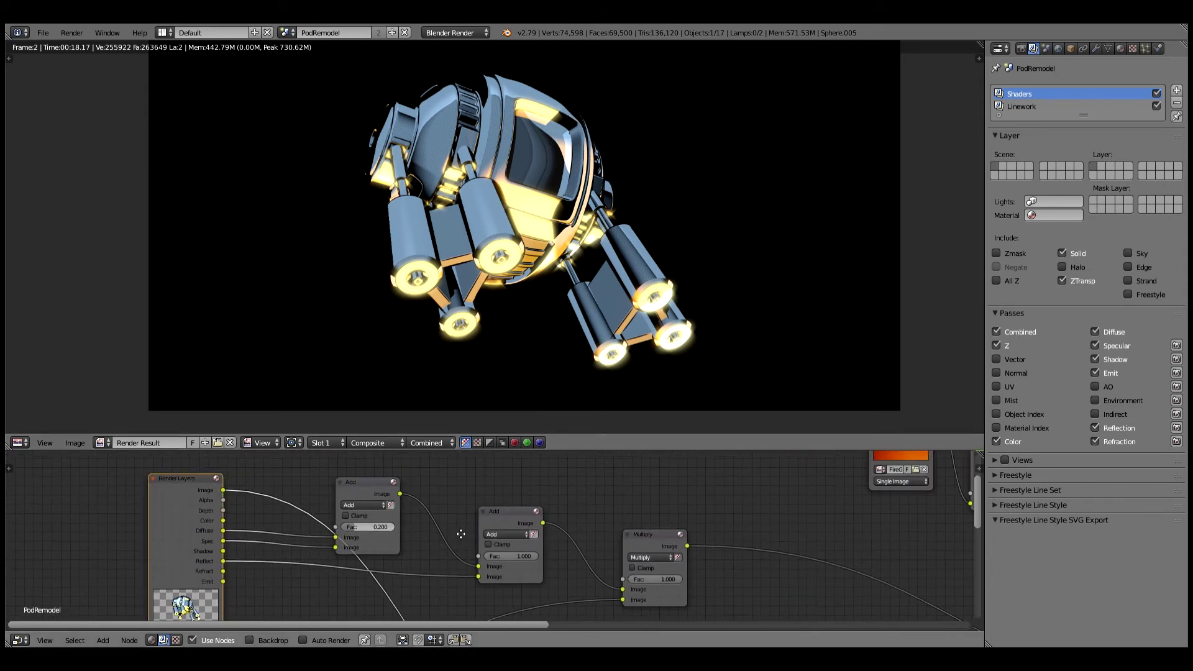
left_click(483, 535)
left_click(508, 498)
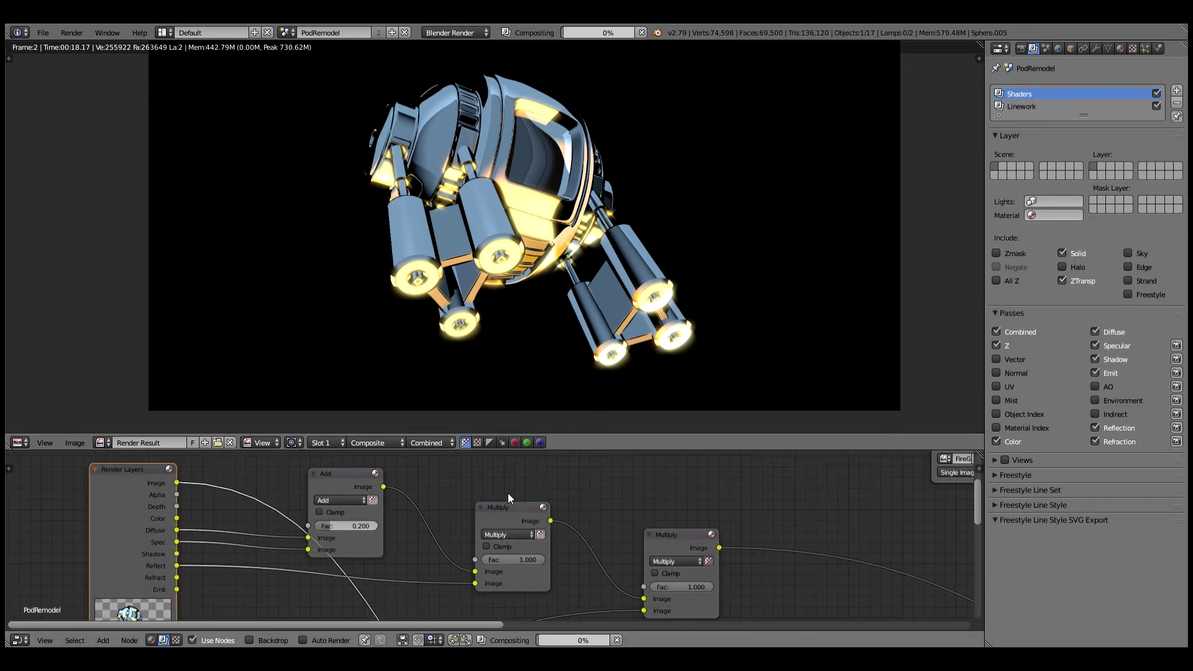
left_click(518, 534)
left_click(539, 534)
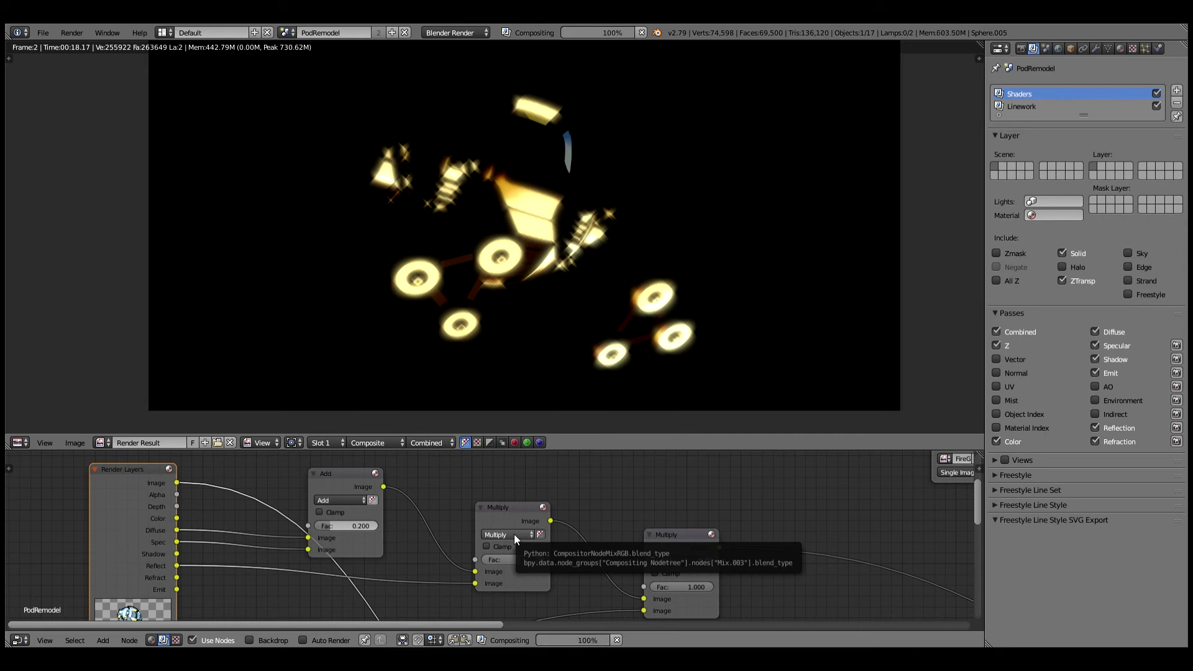
left_click(514, 534)
left_click(510, 470)
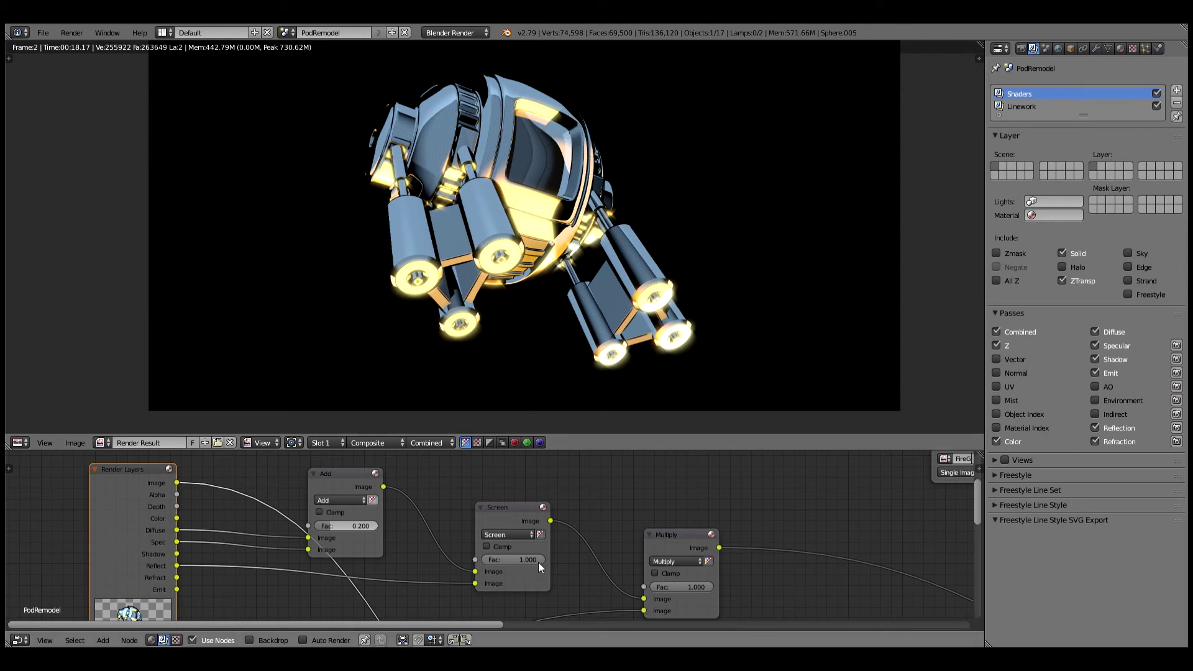
mouse_move(524, 559)
left_mouse_down()
mouse_move(506, 560)
mouse_move(525, 557)
left_mouse_up()
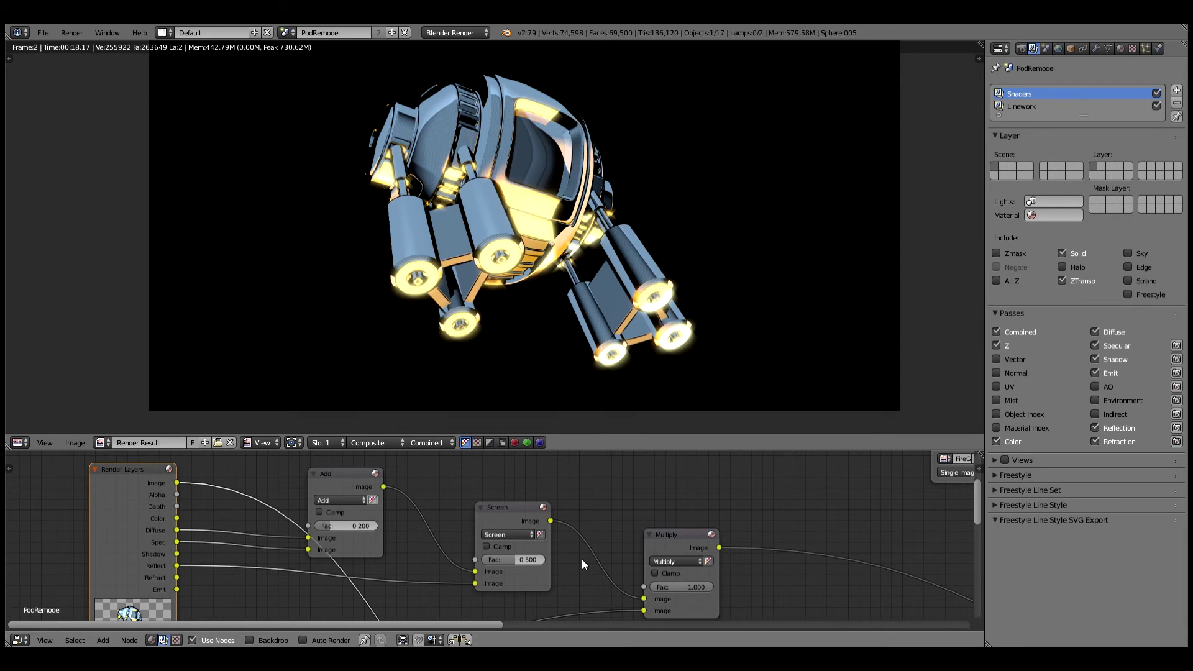
left_click_drag(524, 559, 518, 559)
- Move the gradient Image, Color Balance and Alpha Over nodes into a neater row
scroll(606, 496, "down", 3)
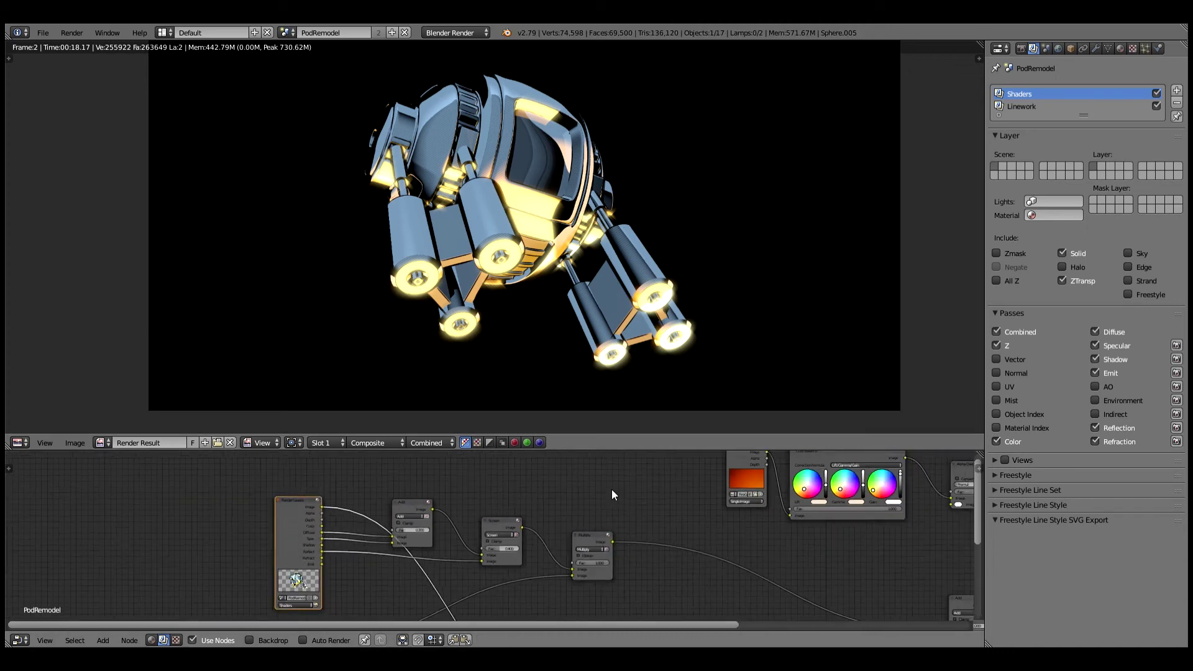
middle_click_drag(612, 494, 370, 489)
middle_click_drag(498, 514, 511, 560)
left_click_drag(430, 490, 343, 489)
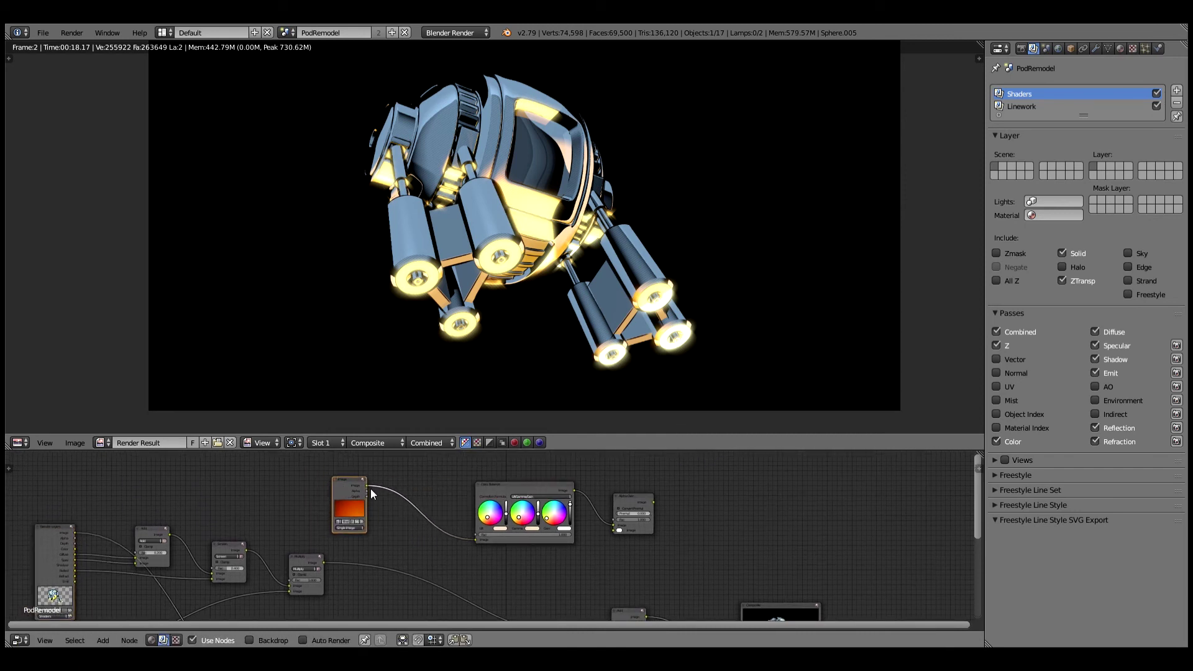
left_click_drag(494, 490, 440, 496)
mouse_move(629, 501)
left_mouse_down()
mouse_move(595, 508)
mouse_move(612, 513)
left_mouse_up()
middle_click_drag(549, 540, 485, 502)
key("g")
left_click(500, 501)
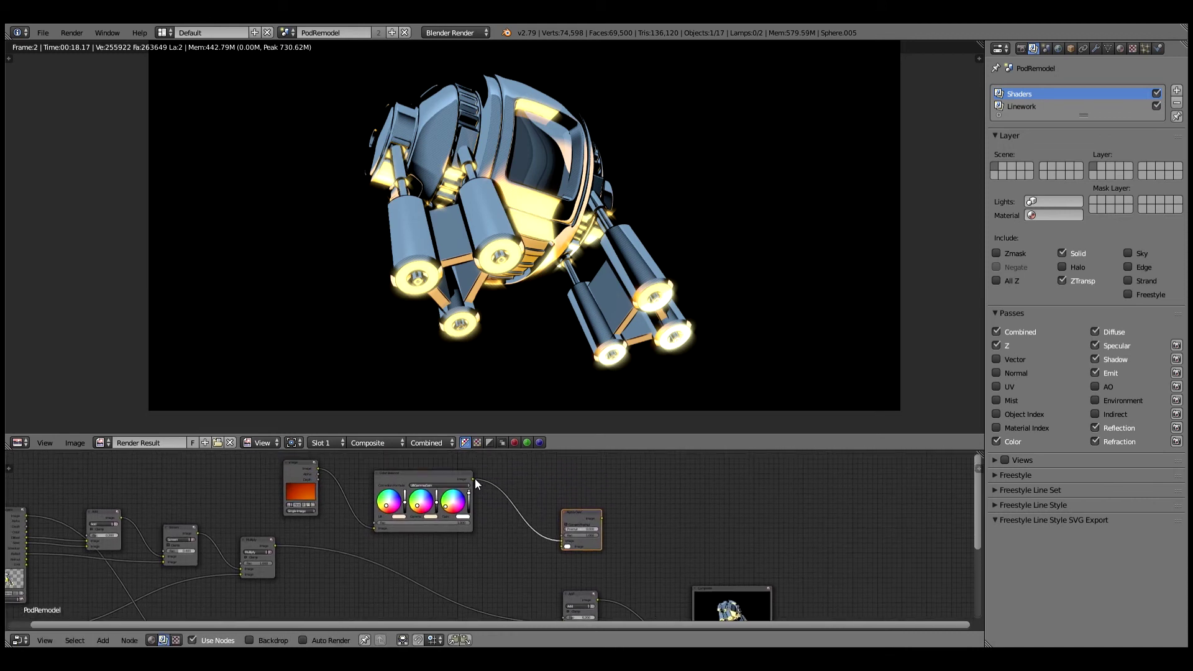
- Connect Color Balance's output to the Composite node's Image input
left_click_drag(725, 603, 738, 533)
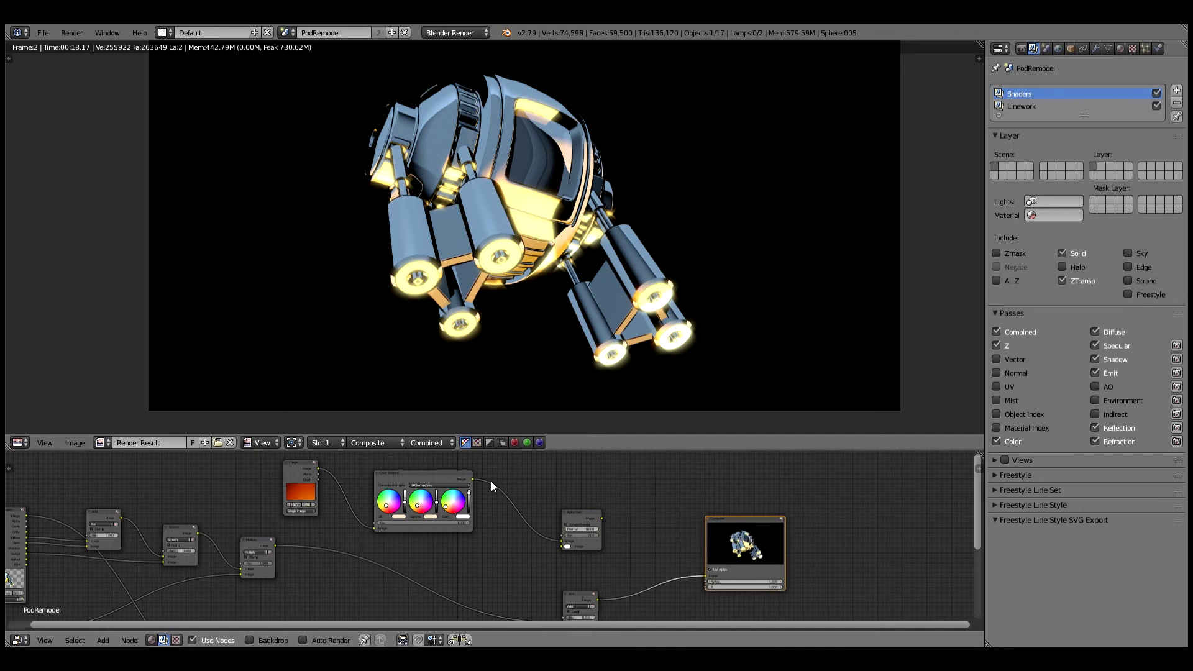
left_click_drag(472, 479, 707, 576)
scroll(490, 269, "down", 1)
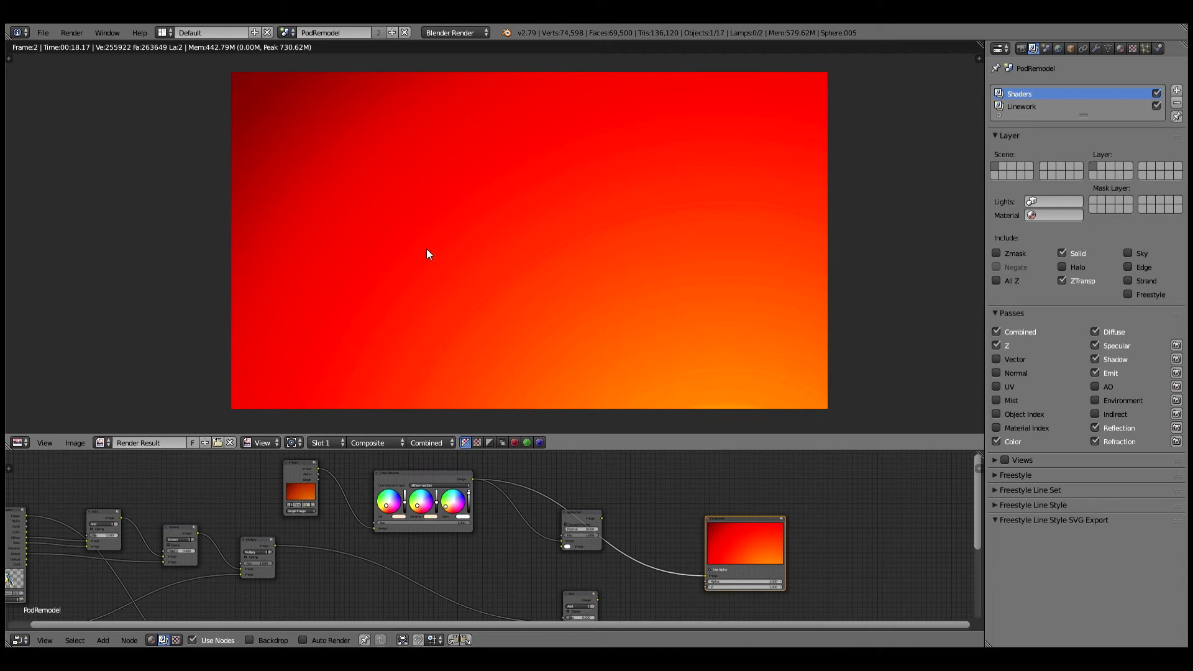
- Wire the pod render and its alpha into Alpha Over over the gradient, output to Composite
scroll(427, 250, "up", 1)
scroll(426, 250, "down", 1)
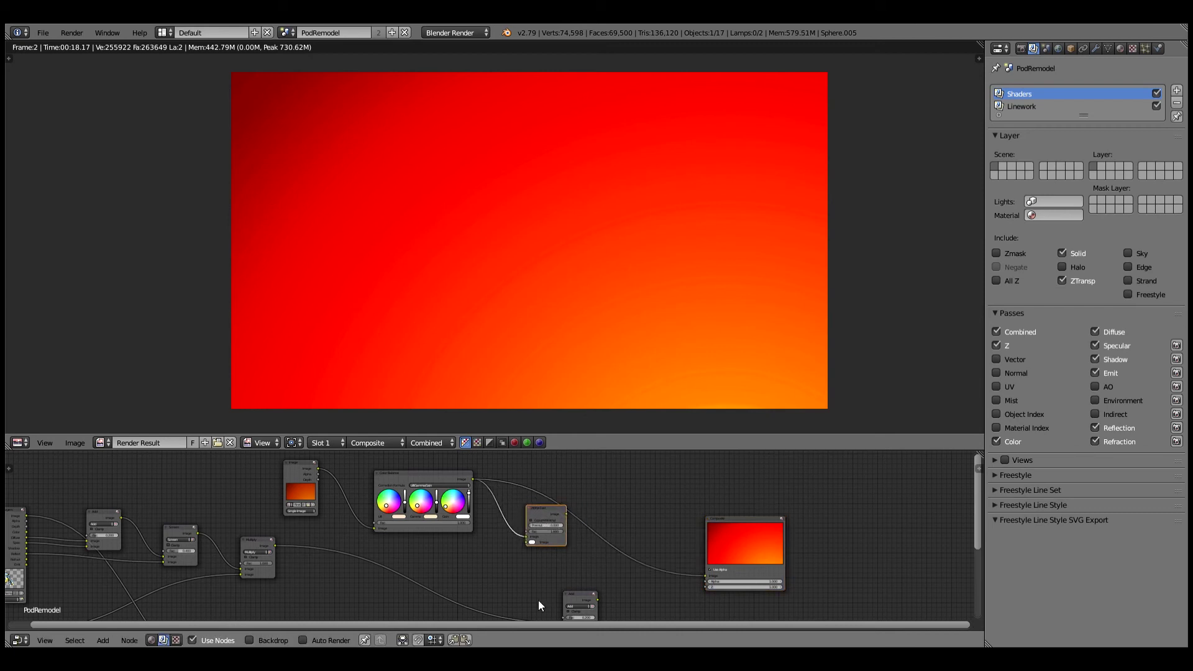
middle_click_drag(538, 600, 610, 548)
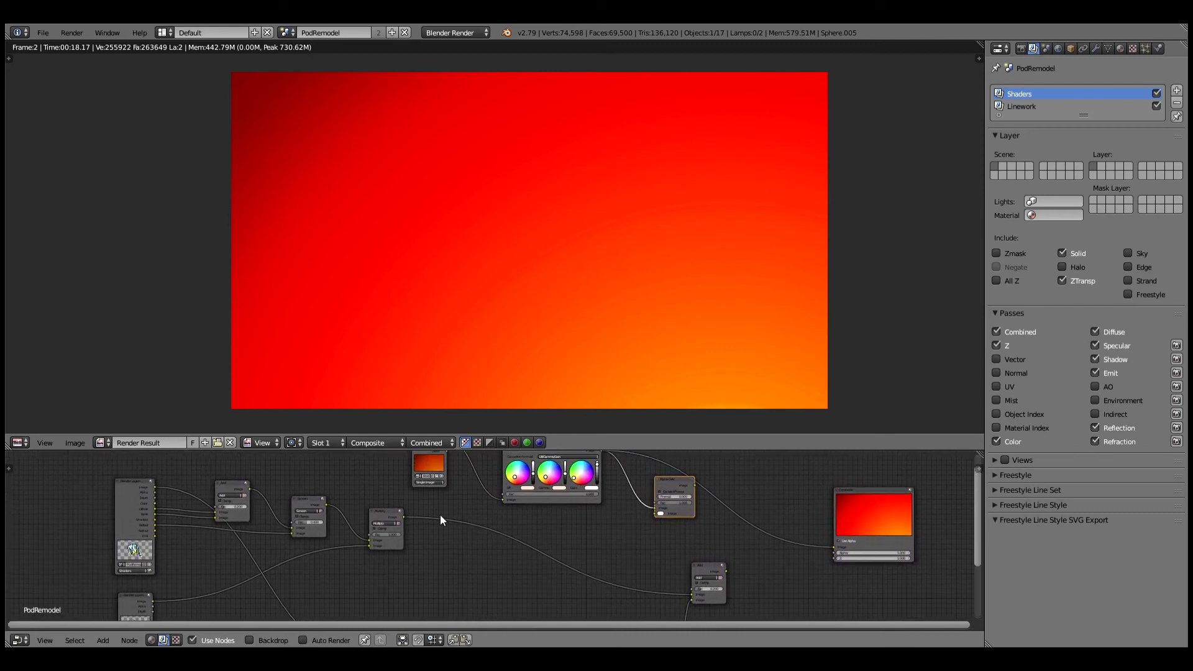
left_click_drag(387, 513, 386, 522)
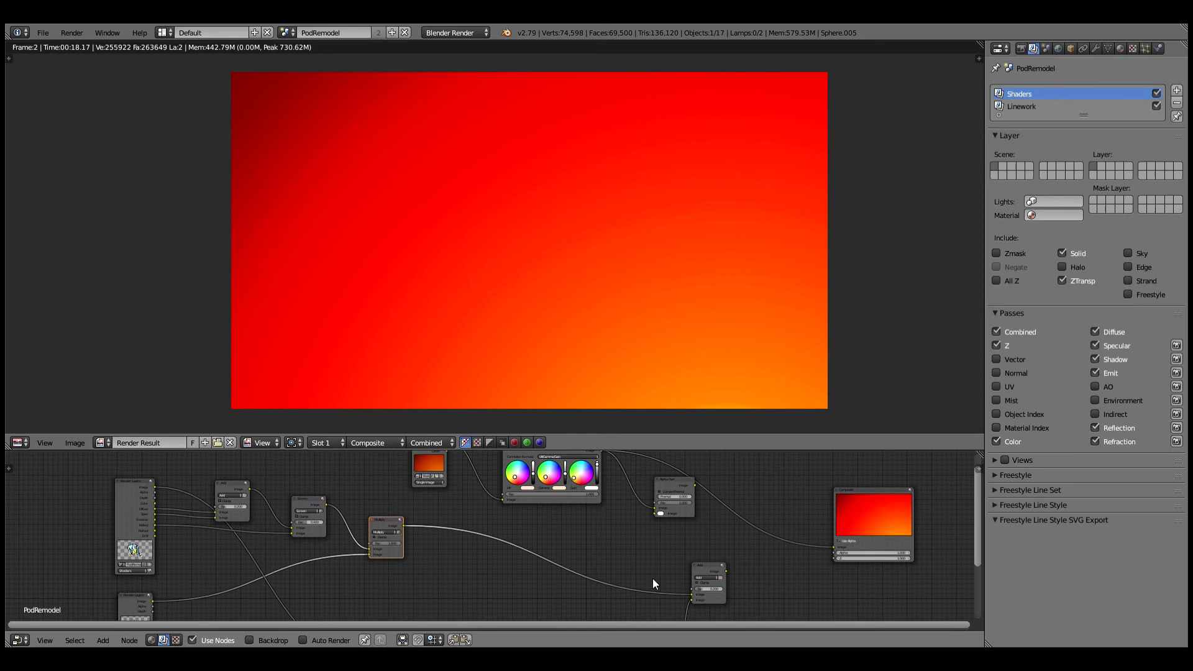
left_click_drag(404, 524, 655, 514)
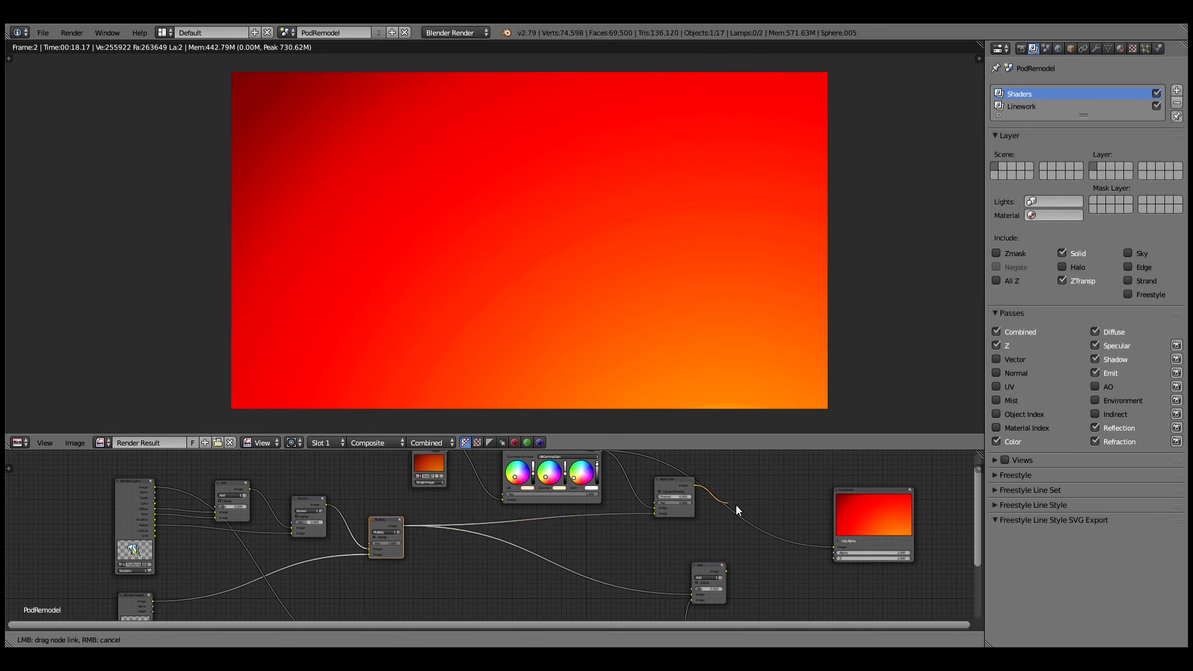
left_click(843, 543)
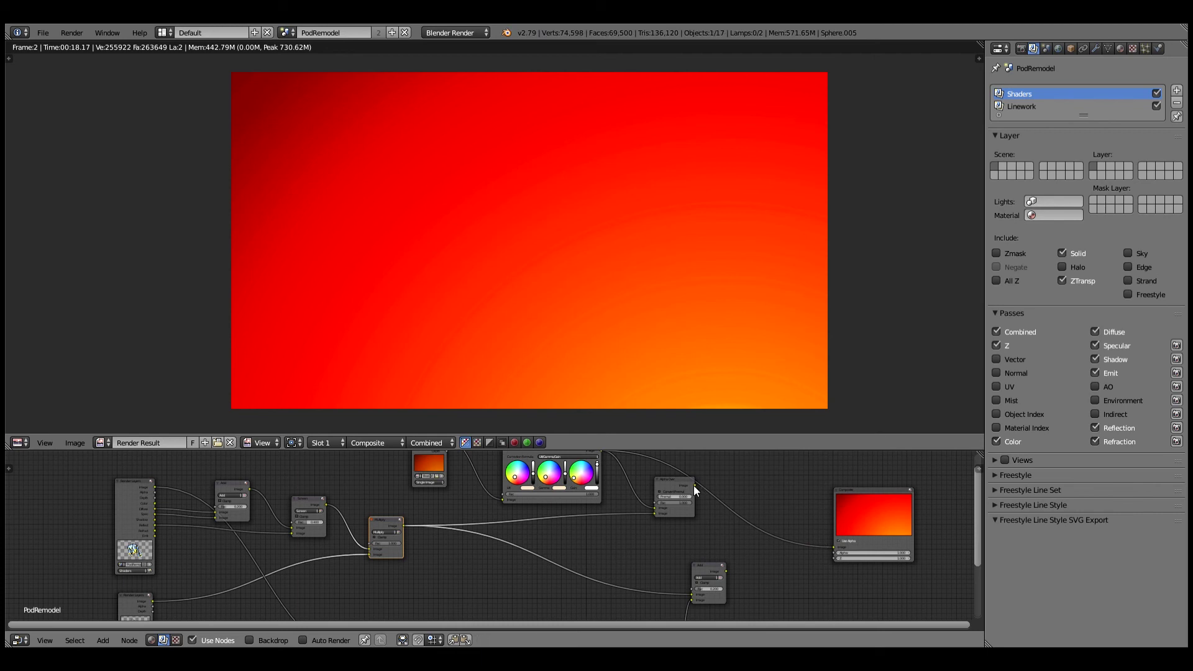
left_click_drag(693, 486, 834, 547)
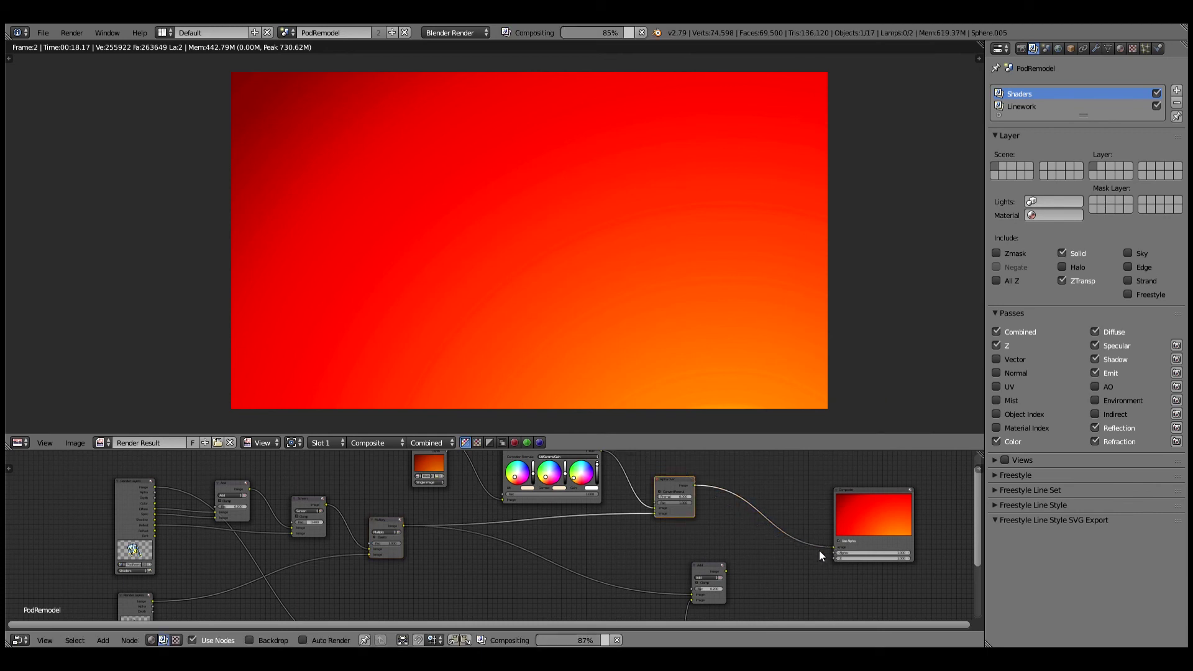
scroll(546, 519, "right", 1, "ctrl")
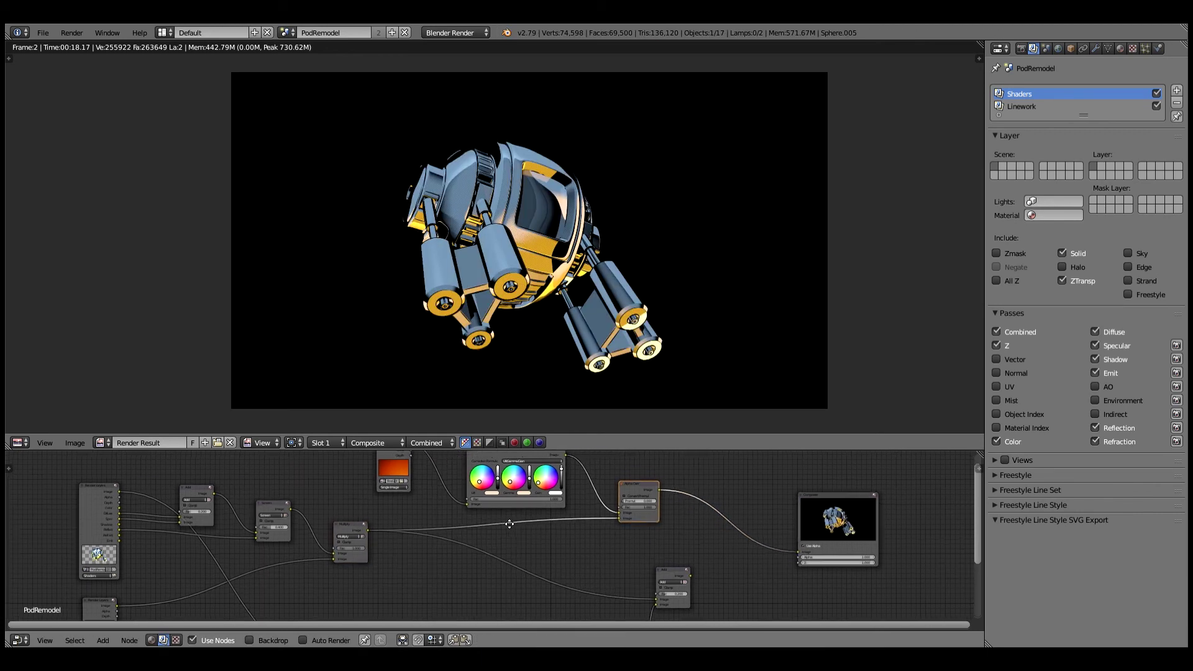
scroll(554, 522, "up", 1)
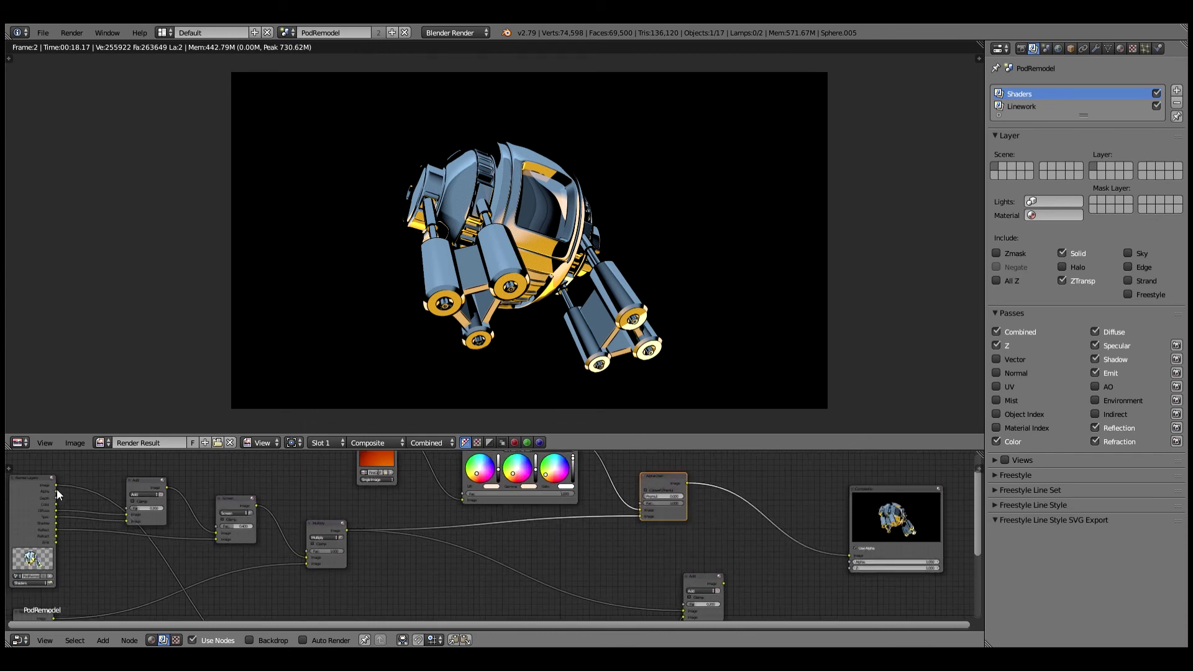
left_click_drag(58, 490, 643, 504)
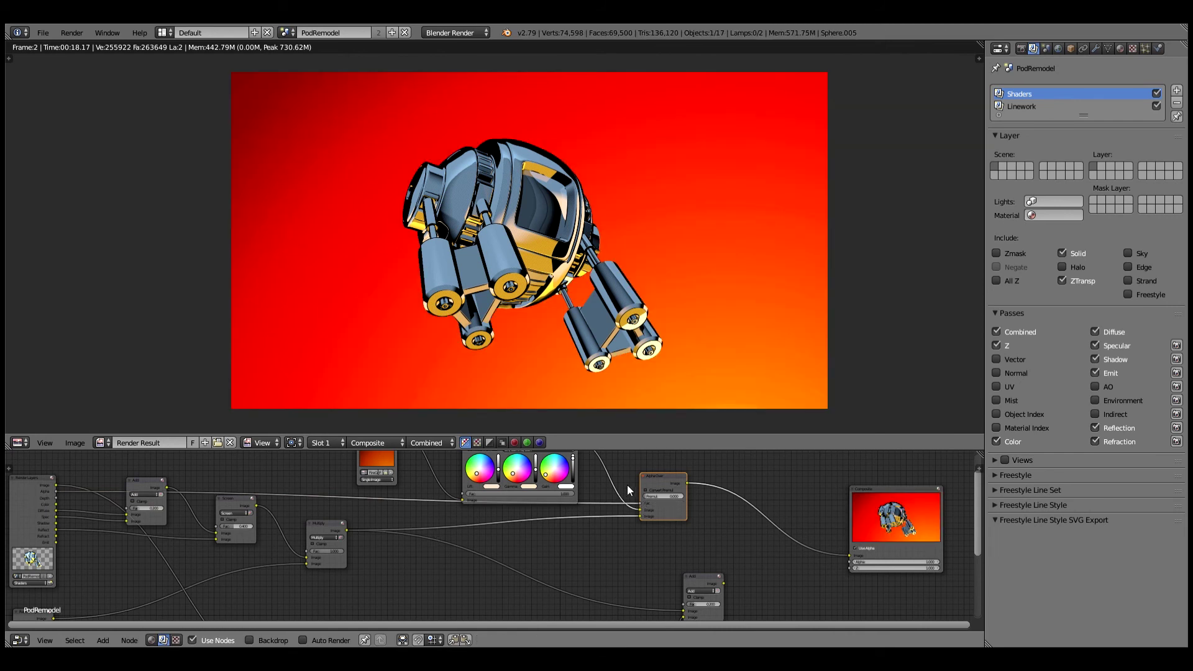
- Drop the Add node onto the final link, with Alpha Over's result in its first Image input
left_click_drag(661, 479, 658, 495)
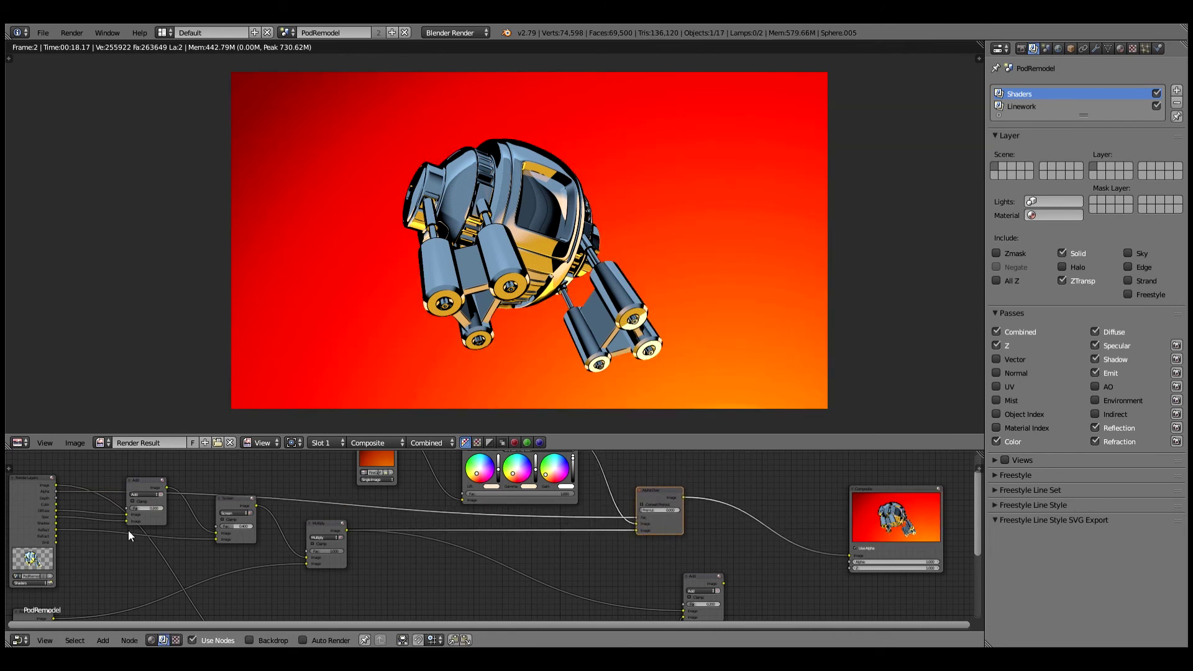
left_click_drag(144, 485, 157, 486)
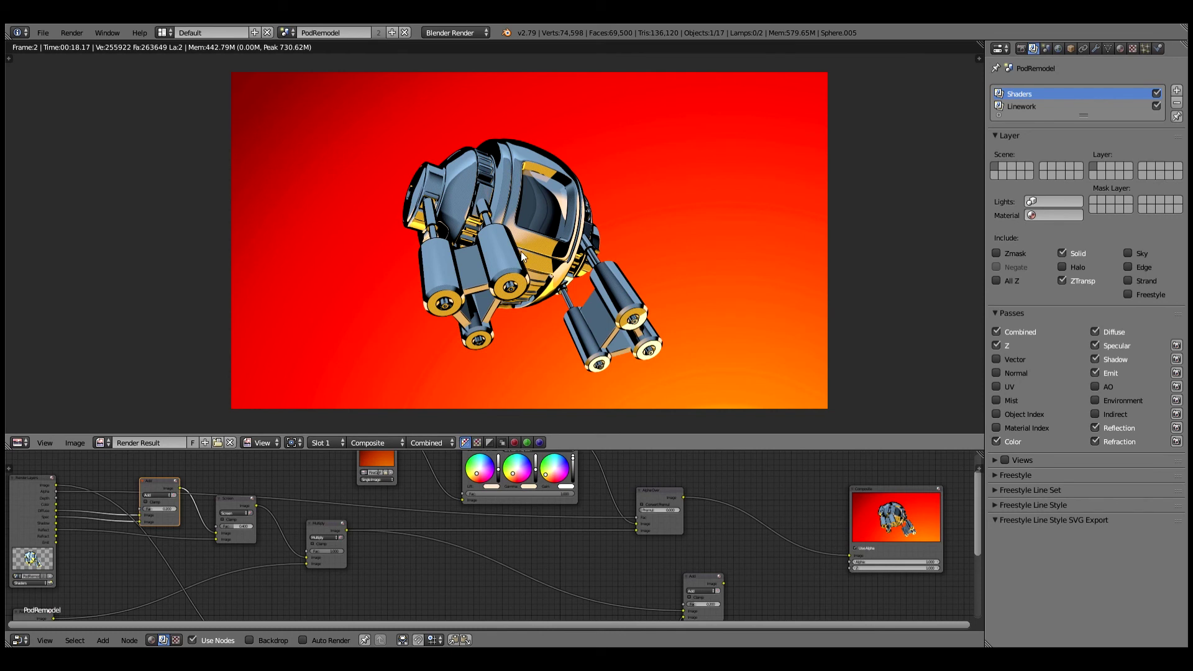
left_click_drag(867, 533, 918, 531)
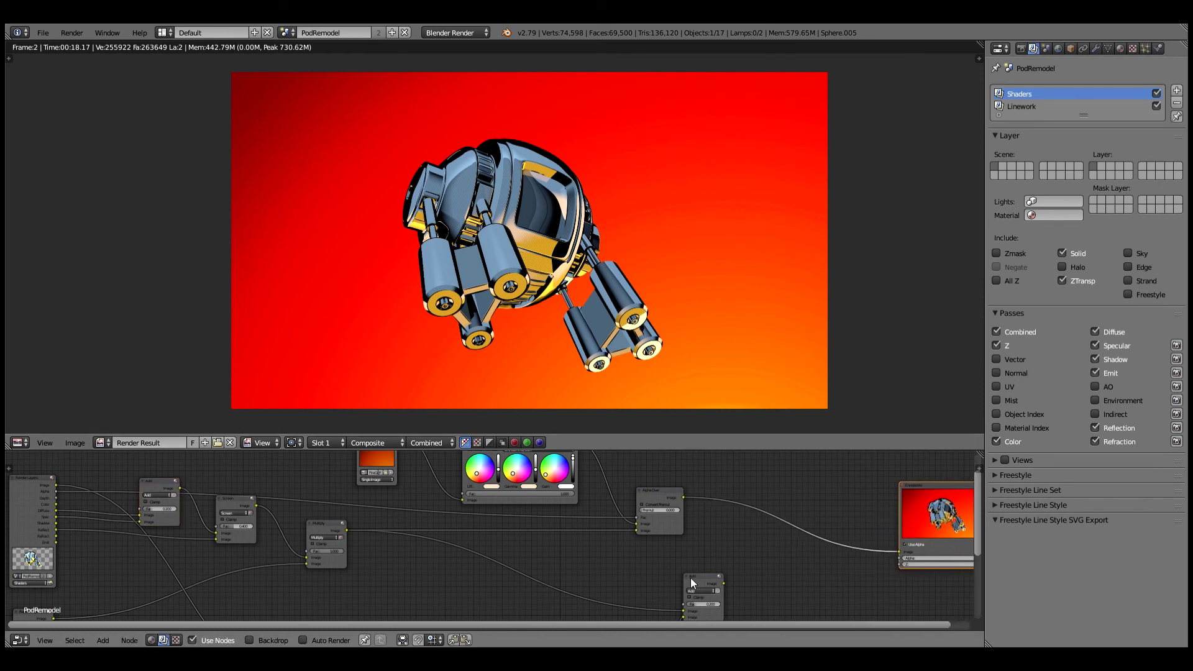
left_click_drag(691, 577, 786, 542)
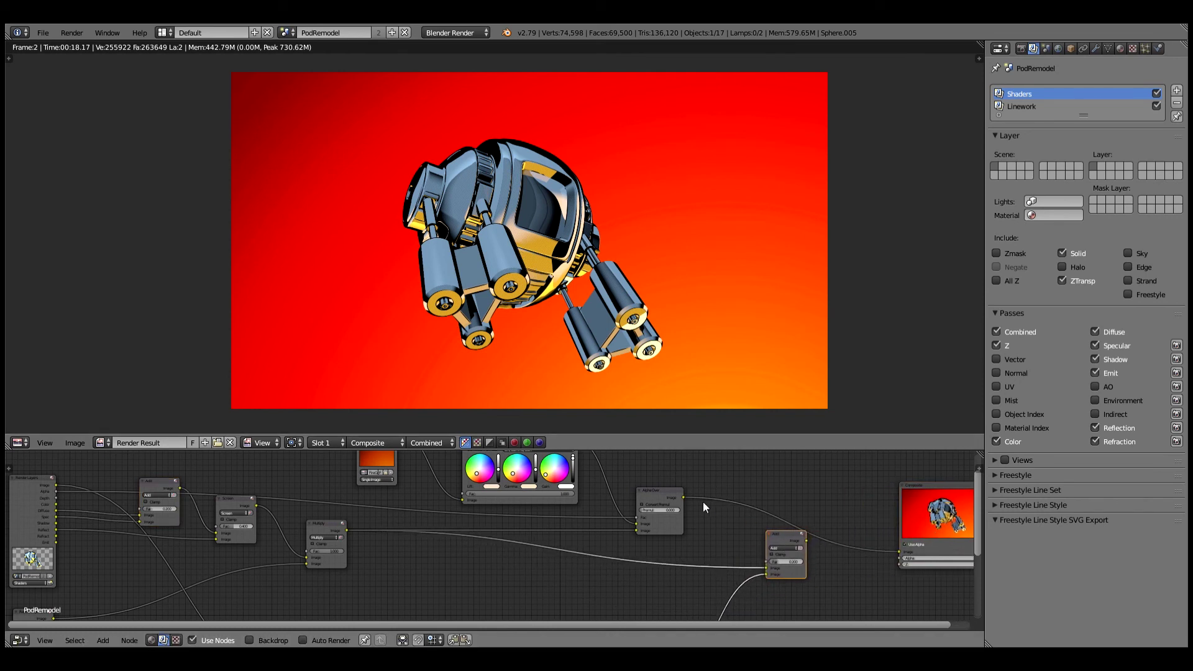
left_click_drag(684, 496, 900, 551)
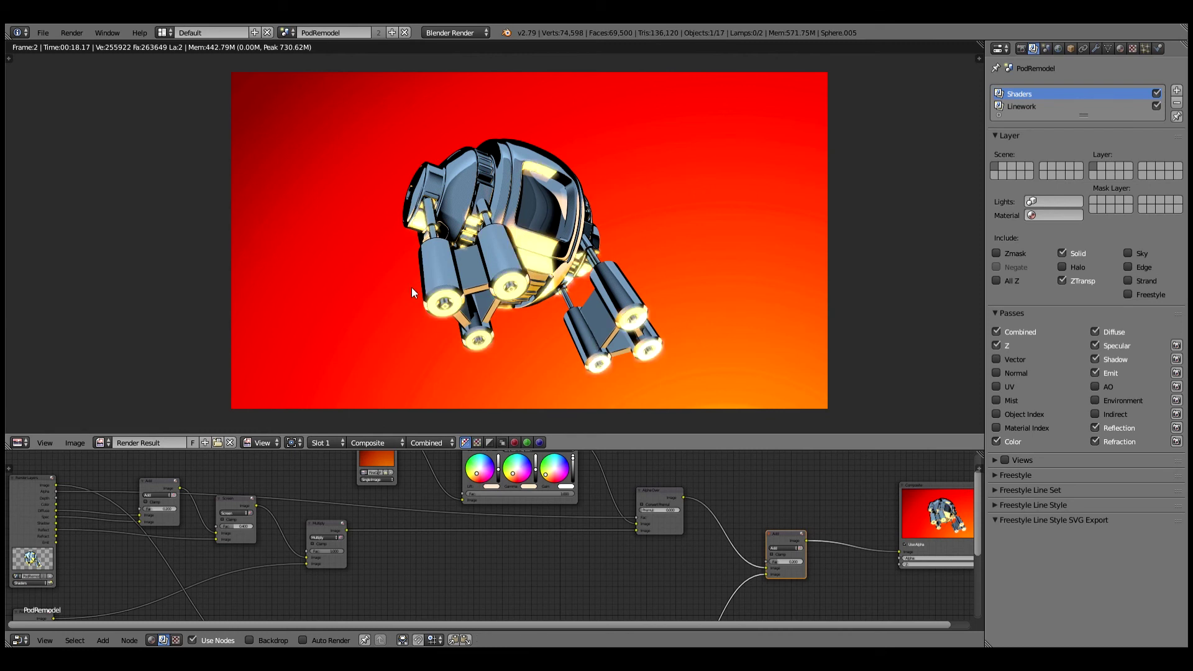
scroll(530, 275, "up", 1)
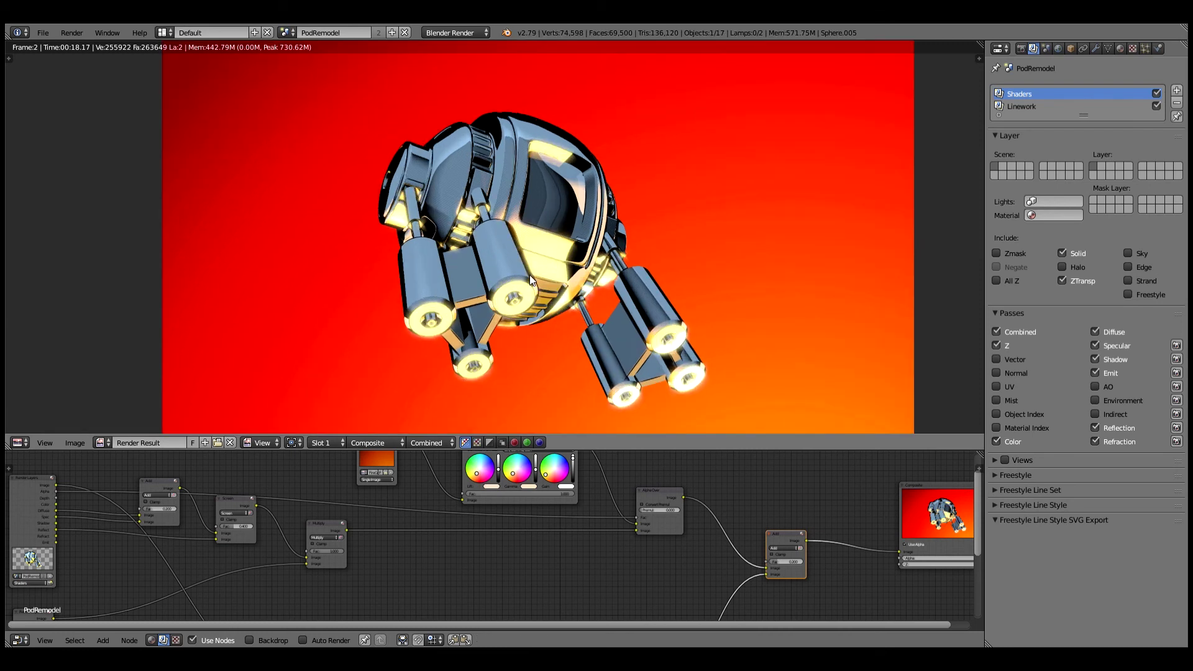
scroll(529, 275, "down", 1)
scroll(845, 491, "down", 2)
middle_click_drag(845, 491, 691, 480)
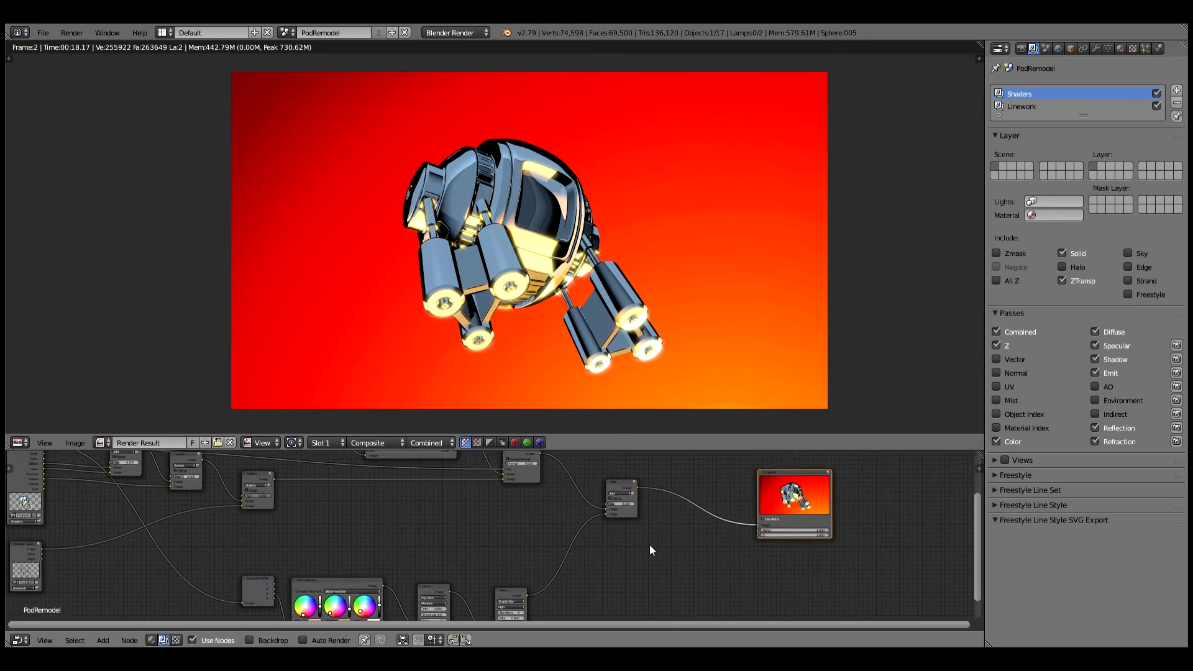
- Add an Image input node and load white-paper-texture.jpg from the recent paper folder
key("shift+a")
mouse_move(597, 520)
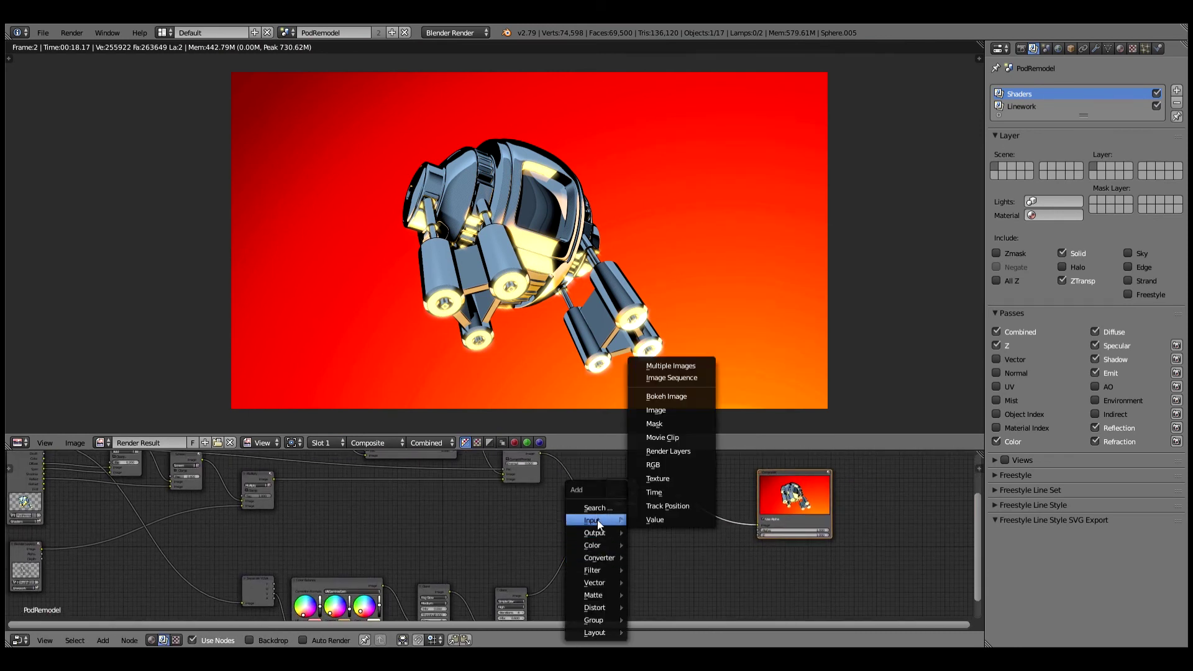
left_click(704, 414)
left_click(624, 583)
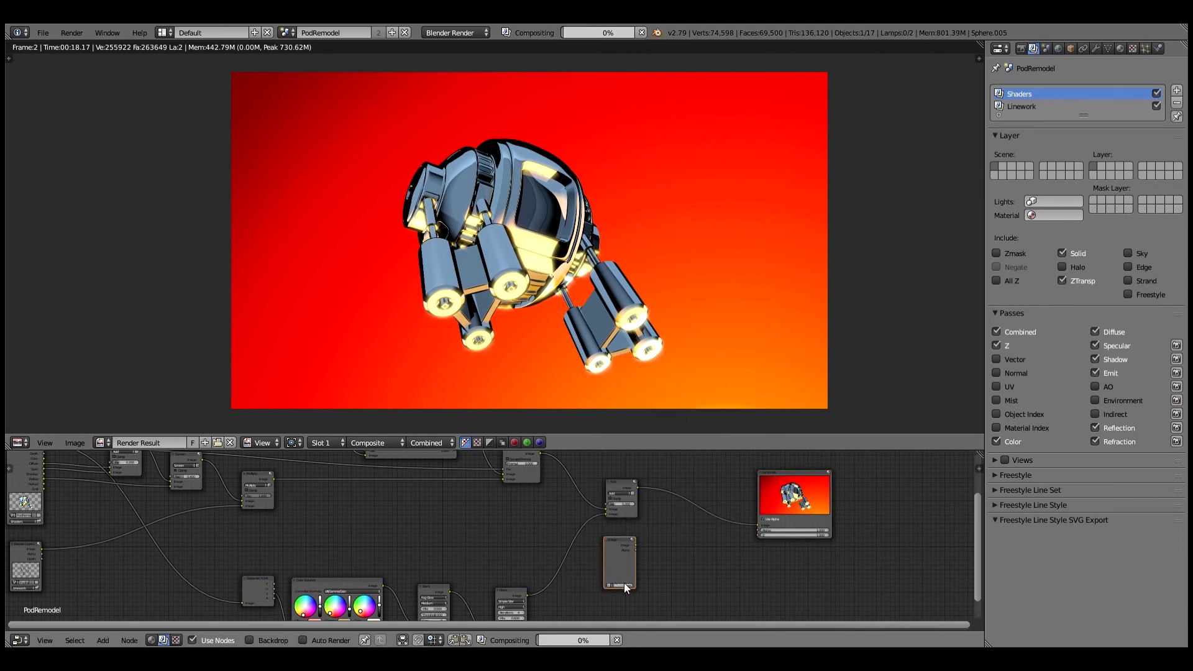
left_click(624, 585)
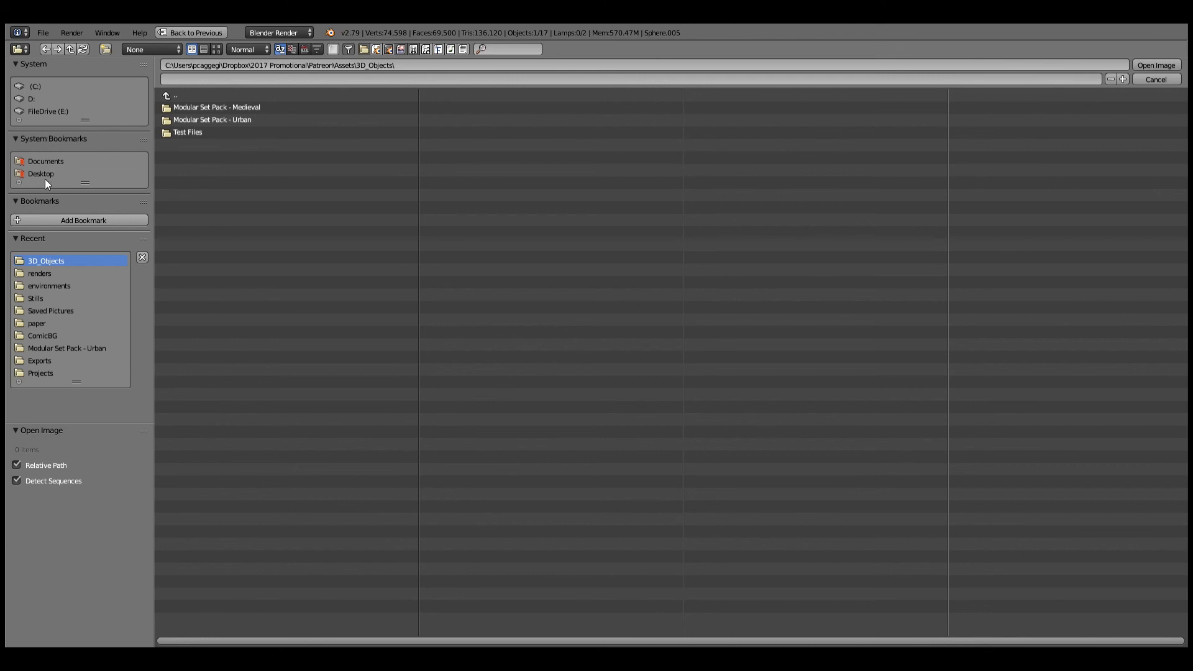
left_click(38, 325)
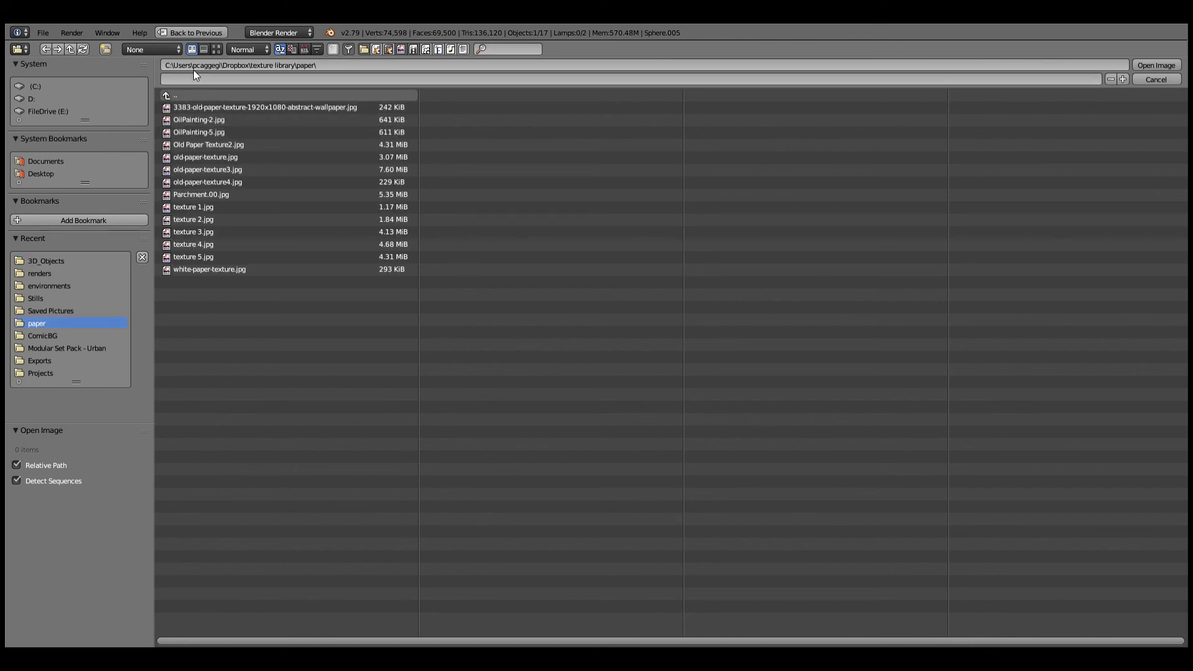
left_click(216, 49)
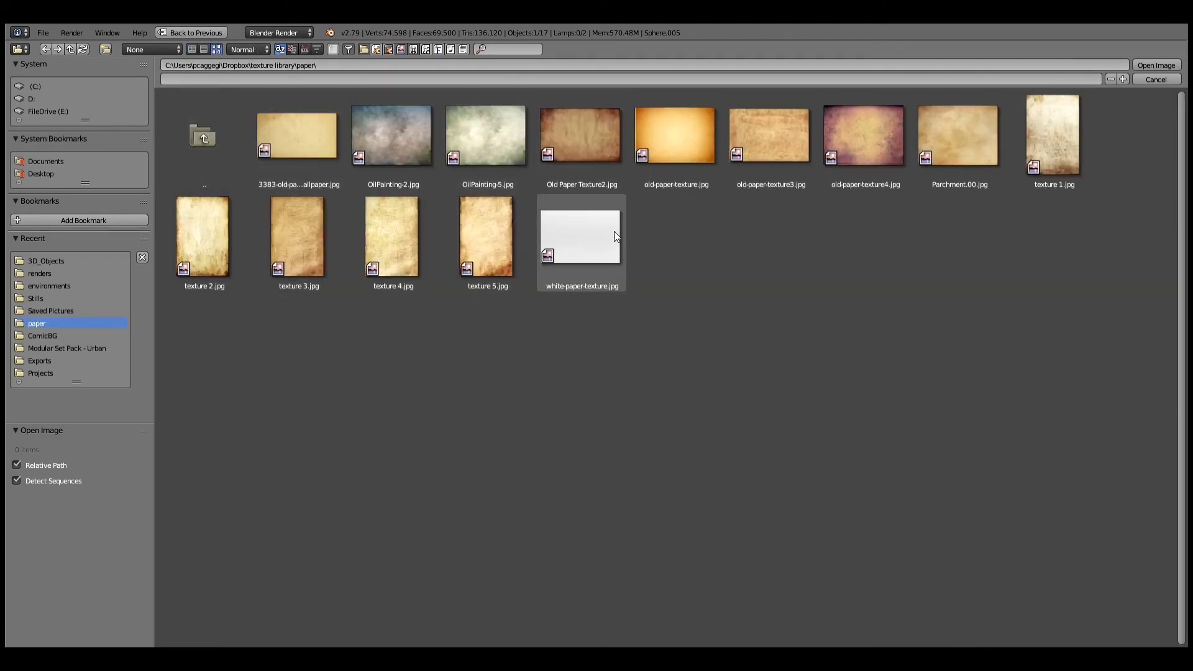
left_click(577, 236)
double_click(577, 235)
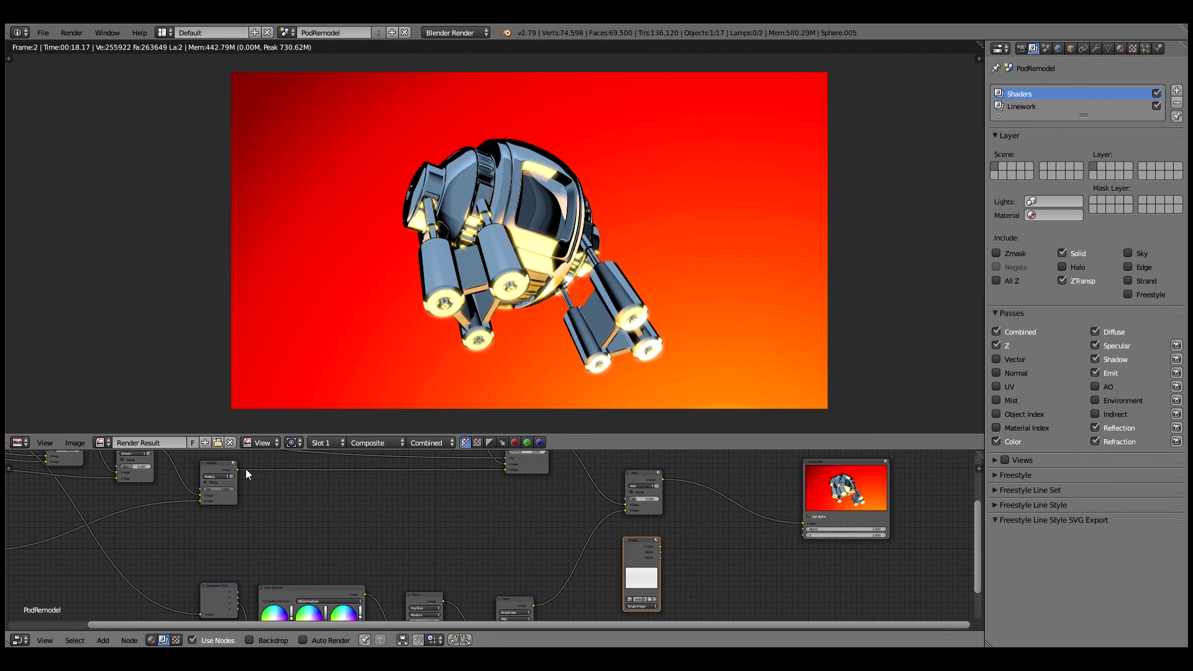
- Insert a duplicate Multiply node before Composite, fed by the paper texture, with alpha enabled
left_click(220, 464)
key("shift+d")
left_click(727, 509)
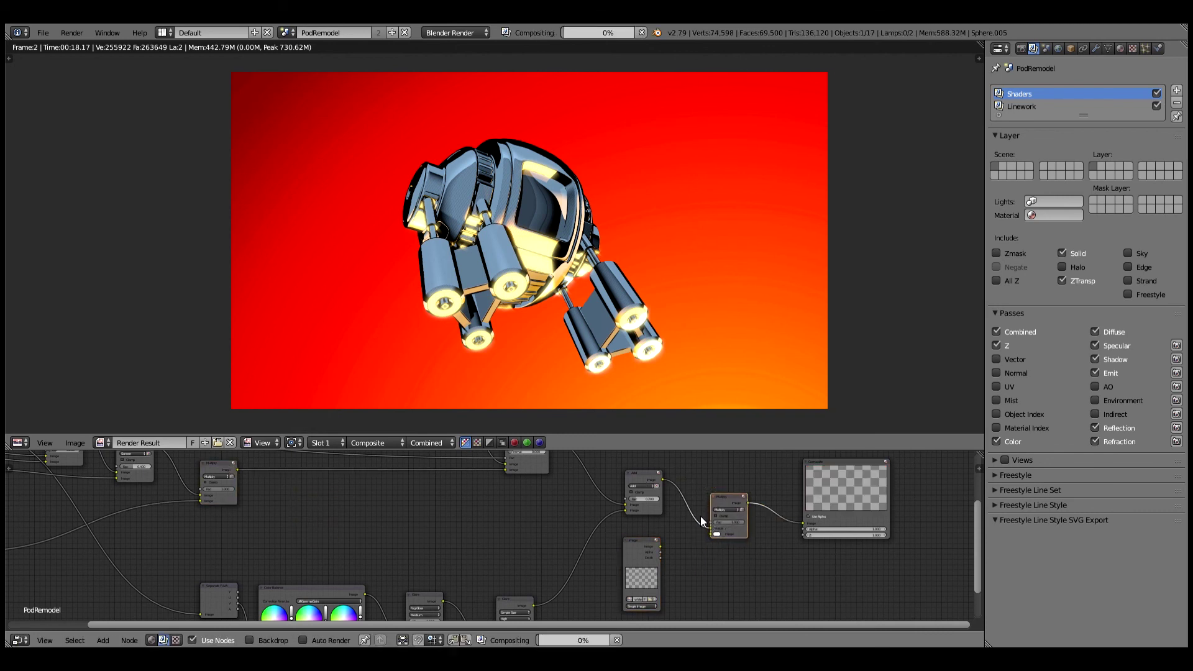
scroll(698, 517, "up", 2)
left_click_drag(722, 551, 794, 532)
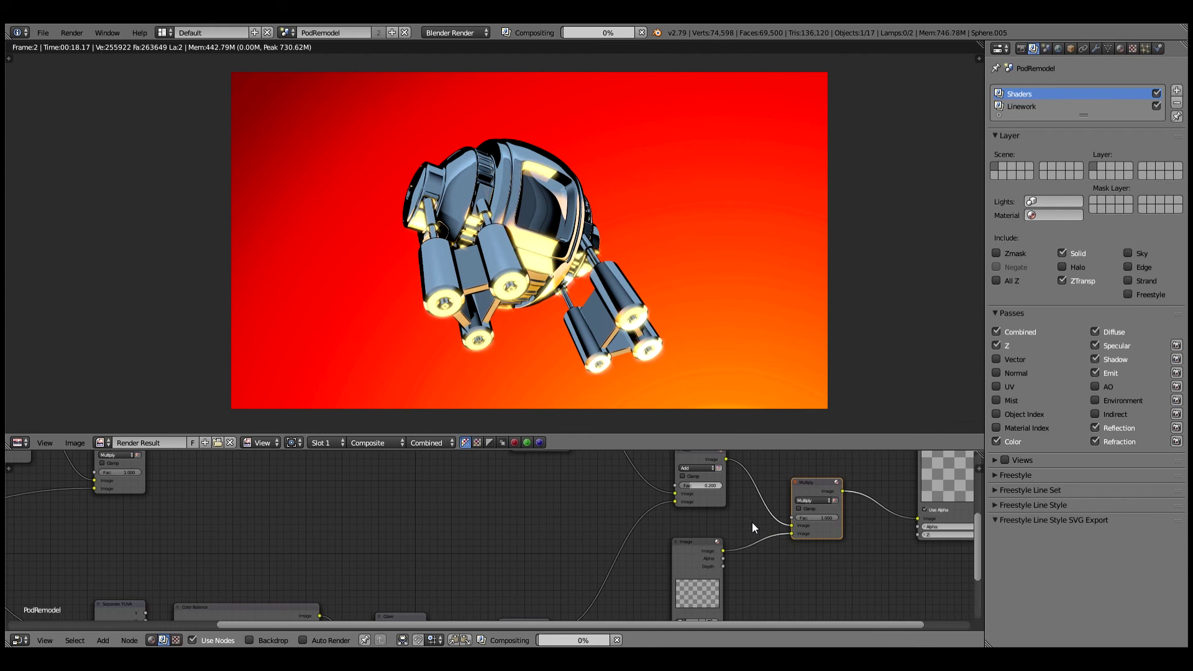
middle_click_drag(752, 522, 592, 526)
scroll(525, 326, "up", 3)
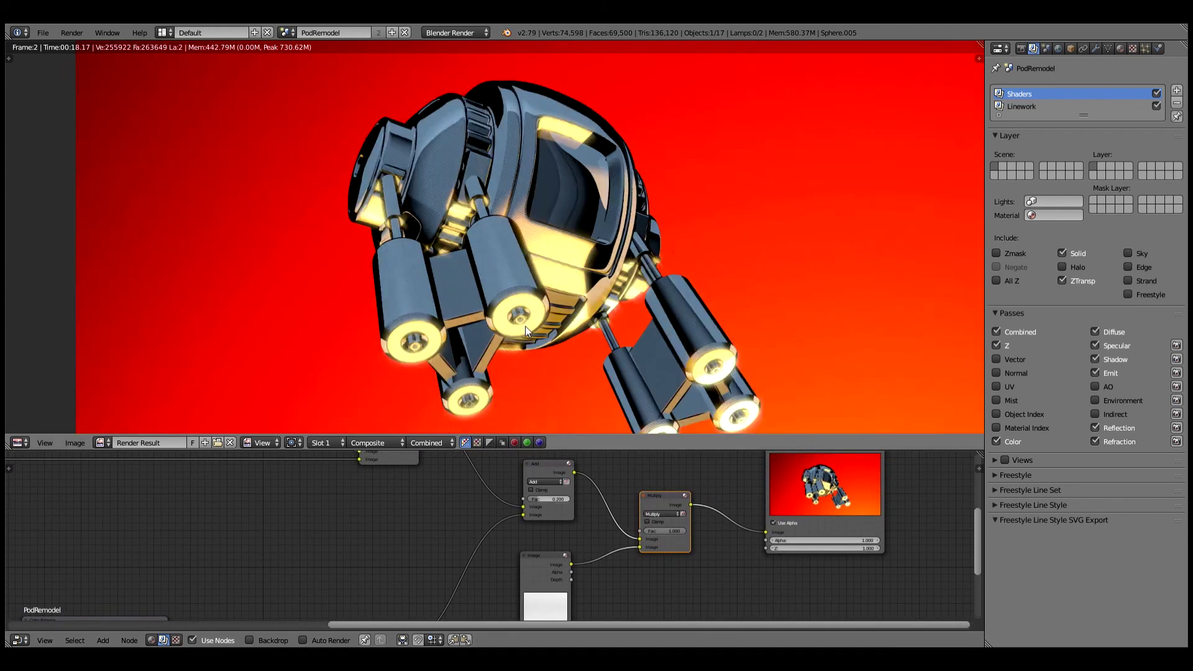
scroll(525, 330, "down", 1)
left_click(681, 514)
scroll(548, 269, "down", 1)
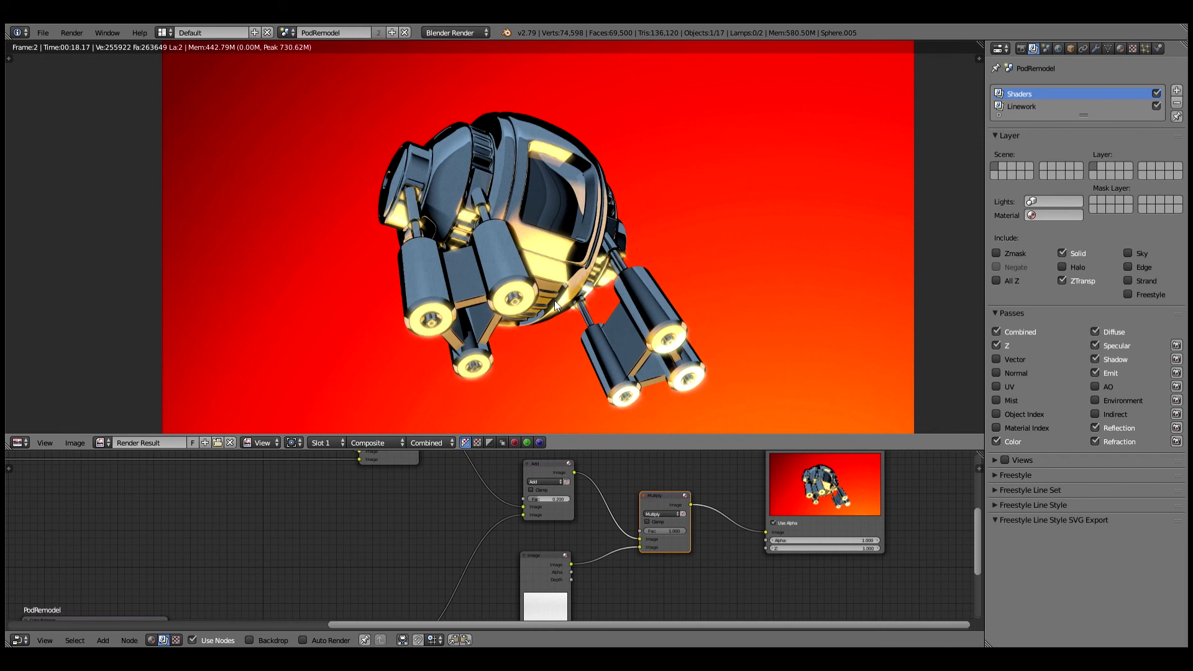
left_click_drag(832, 481, 849, 517)
scroll(300, 520, "down", 2)
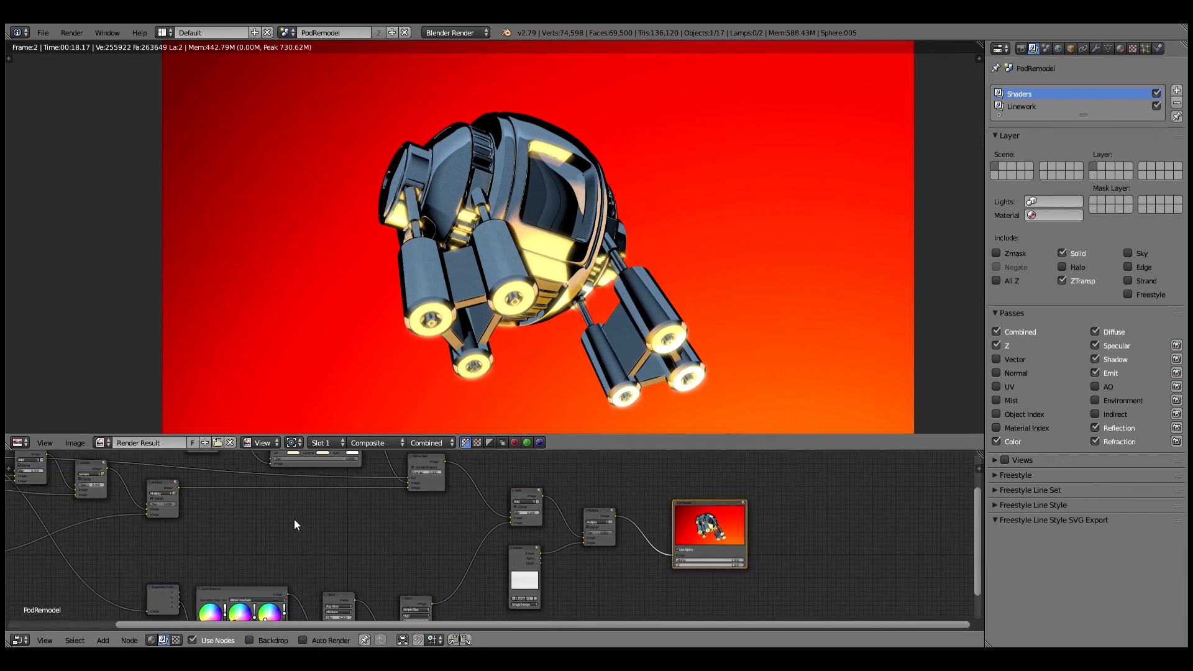
- Realign the Render Layers, Color Balance and small bottom nodes into a compact layout
middle_click_drag(294, 519, 512, 550)
scroll(519, 543, "down", 1)
scroll(538, 544, "down", 1)
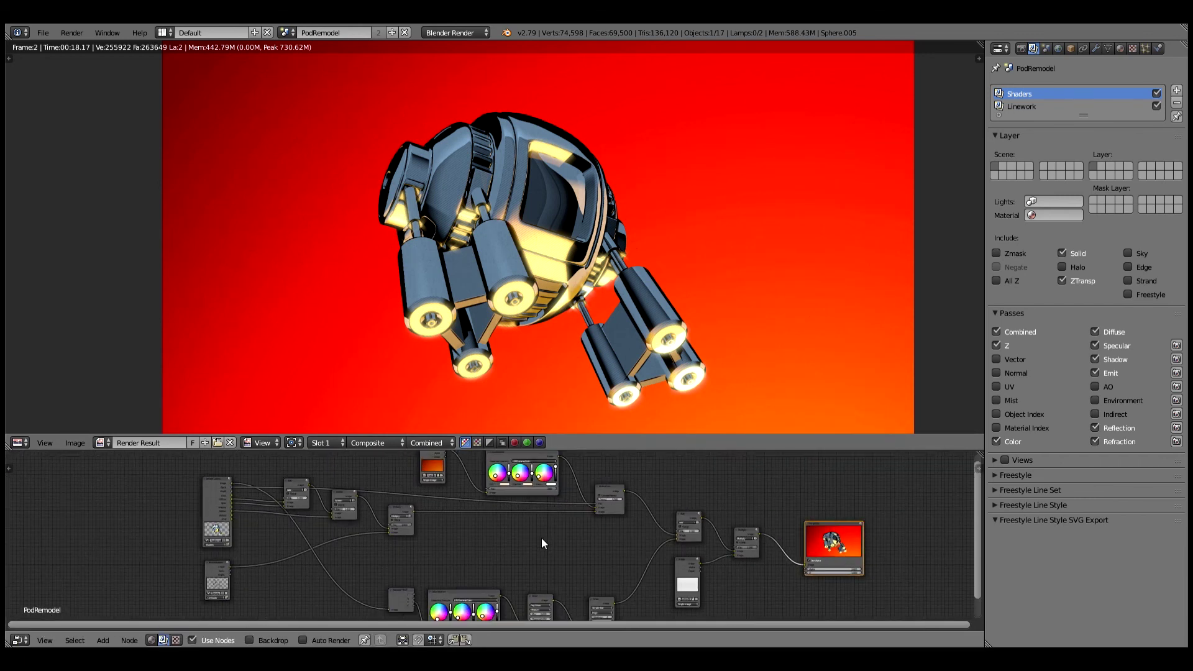
left_click_drag(233, 483, 226, 471)
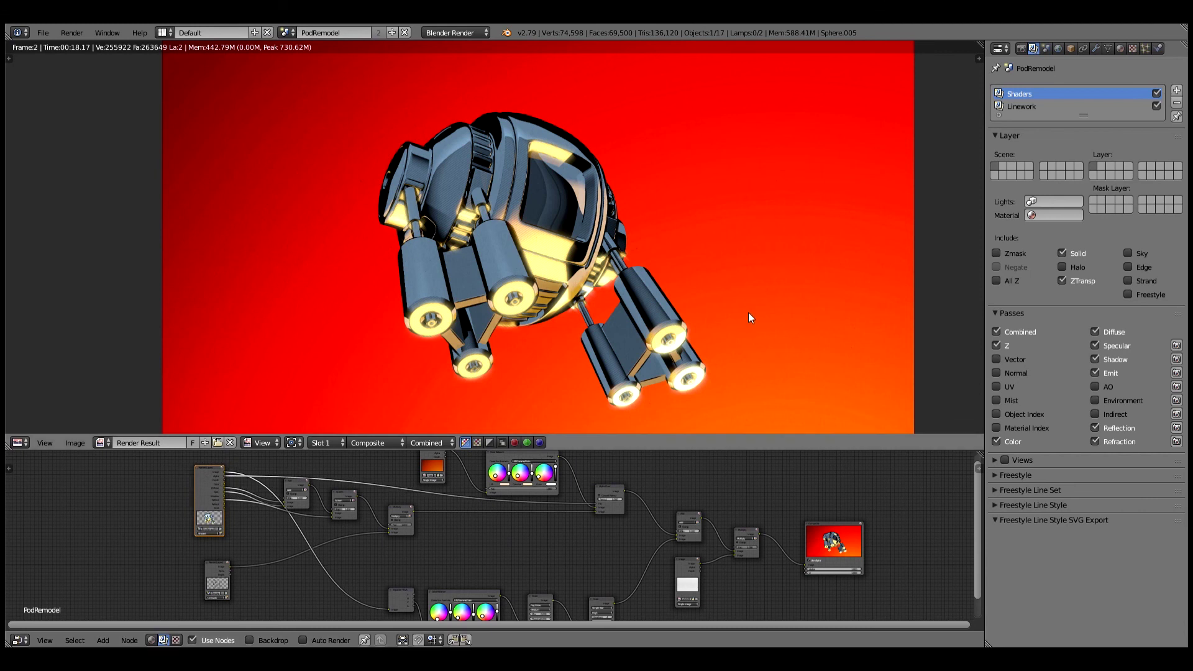
mouse_move(199, 498)
left_mouse_down()
mouse_move(184, 493)
mouse_move(210, 504)
left_mouse_up()
left_click_drag(517, 470, 510, 472)
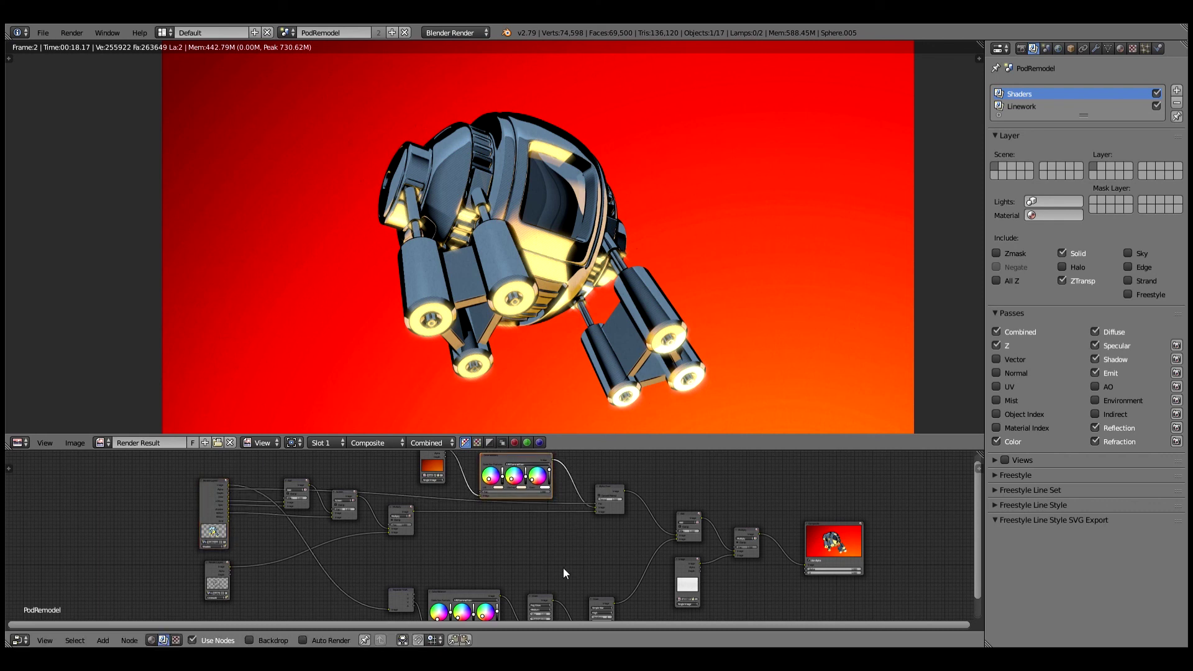
left_click_drag(400, 593, 390, 576)
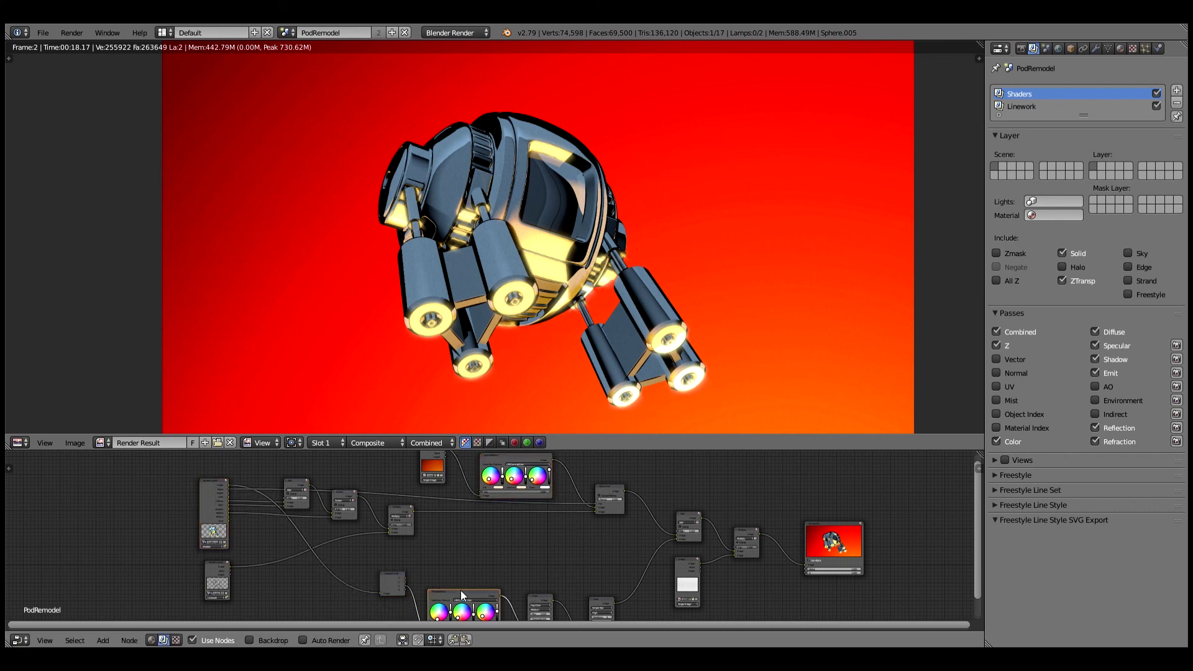
left_click_drag(460, 591, 458, 563)
left_click_drag(549, 598, 542, 565)
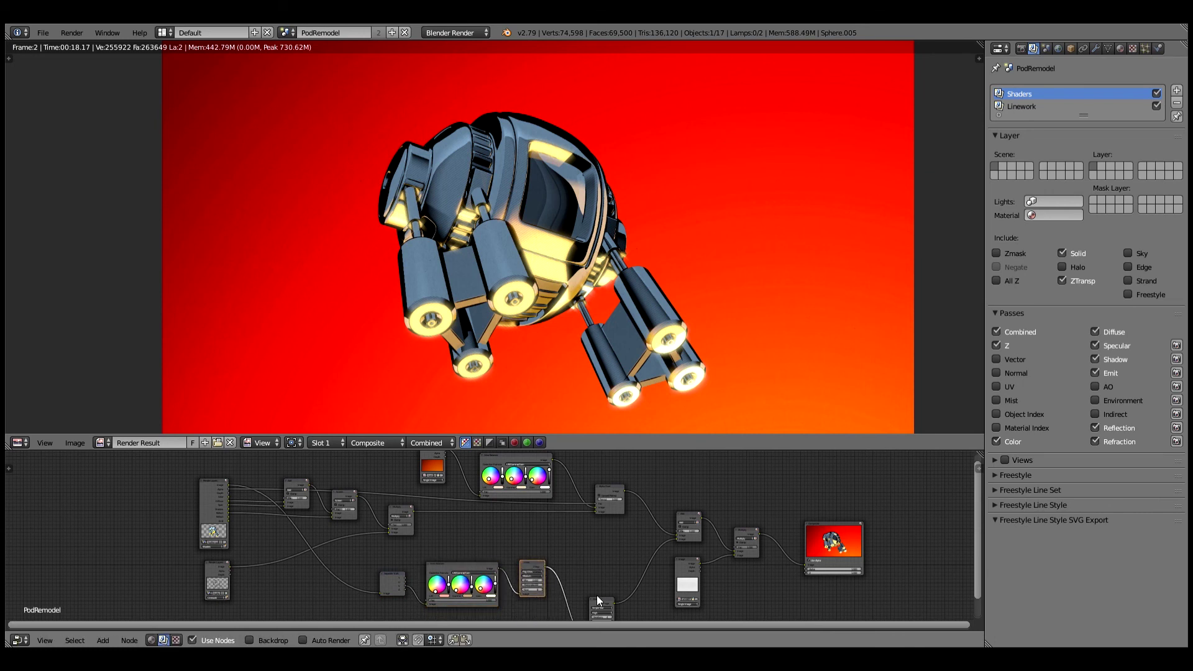
left_click_drag(604, 605, 600, 566)
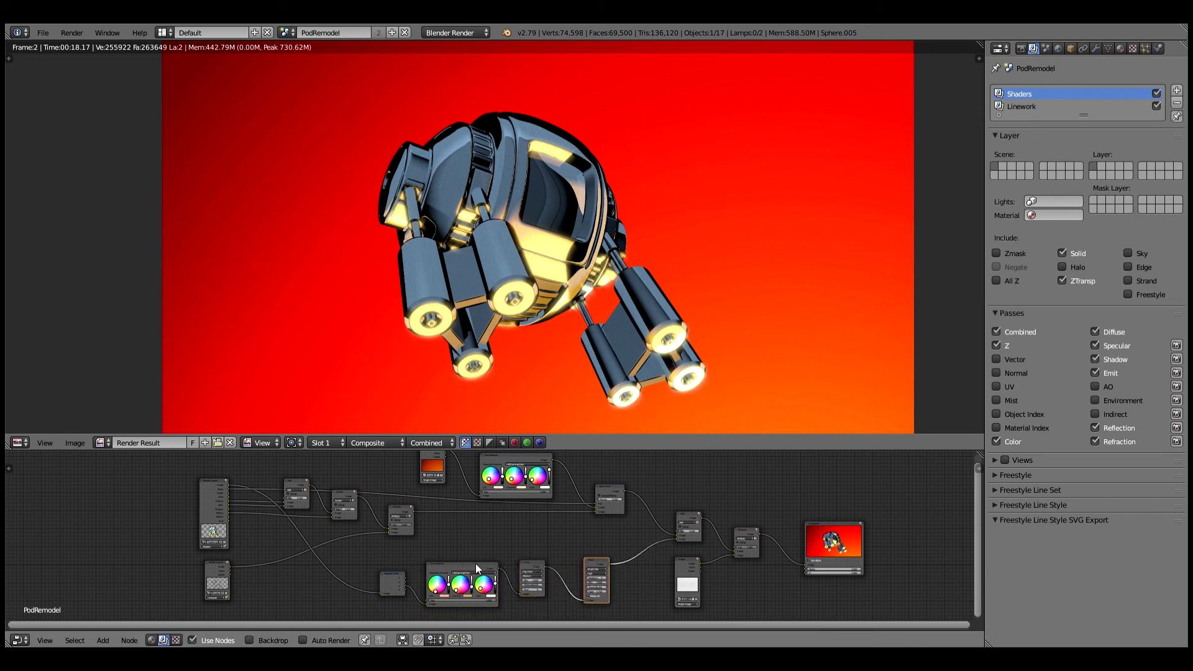
left_click_drag(476, 565, 472, 560)
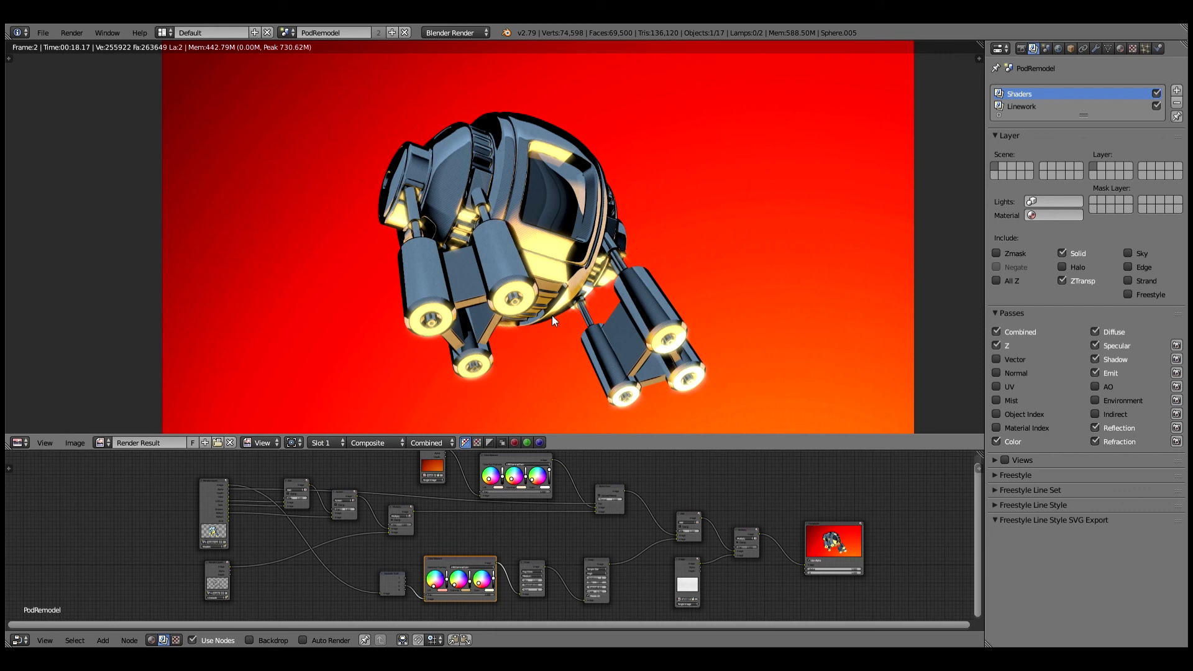